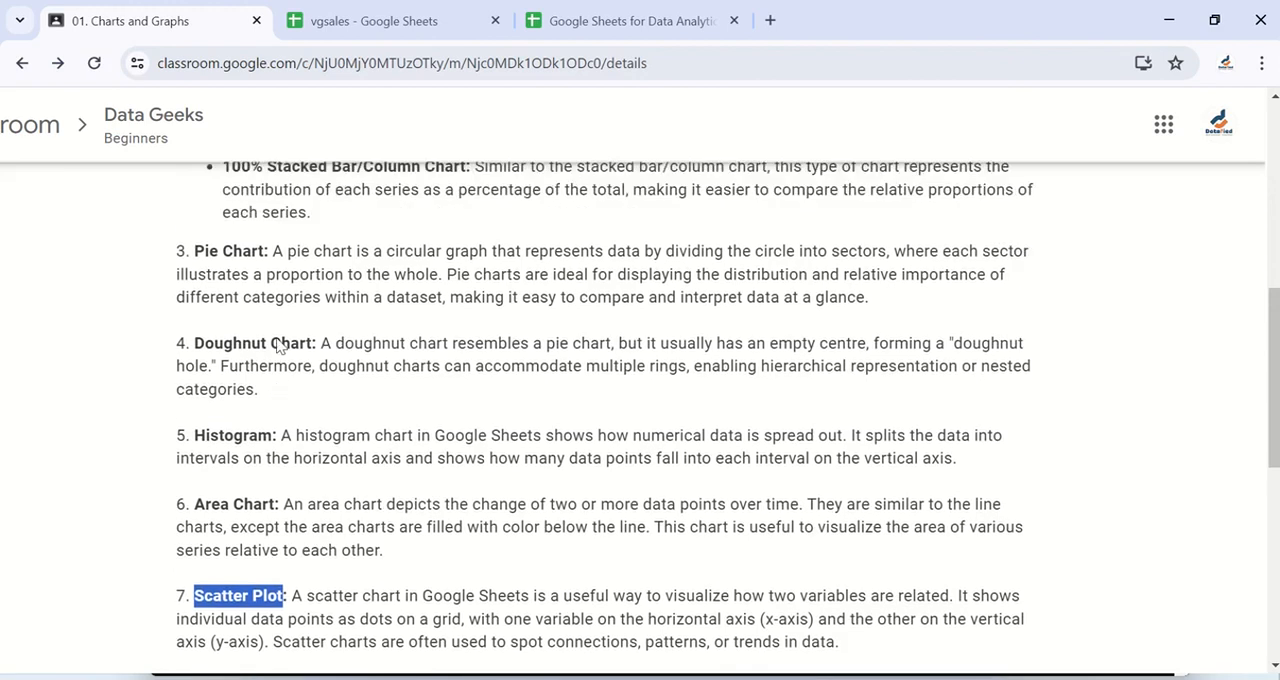
- Examine the Scatter Plot entry in the Charts and Graphs lesson, highlighting its phrases about scatter charts and related variables
scroll(278, 345, down, 5)
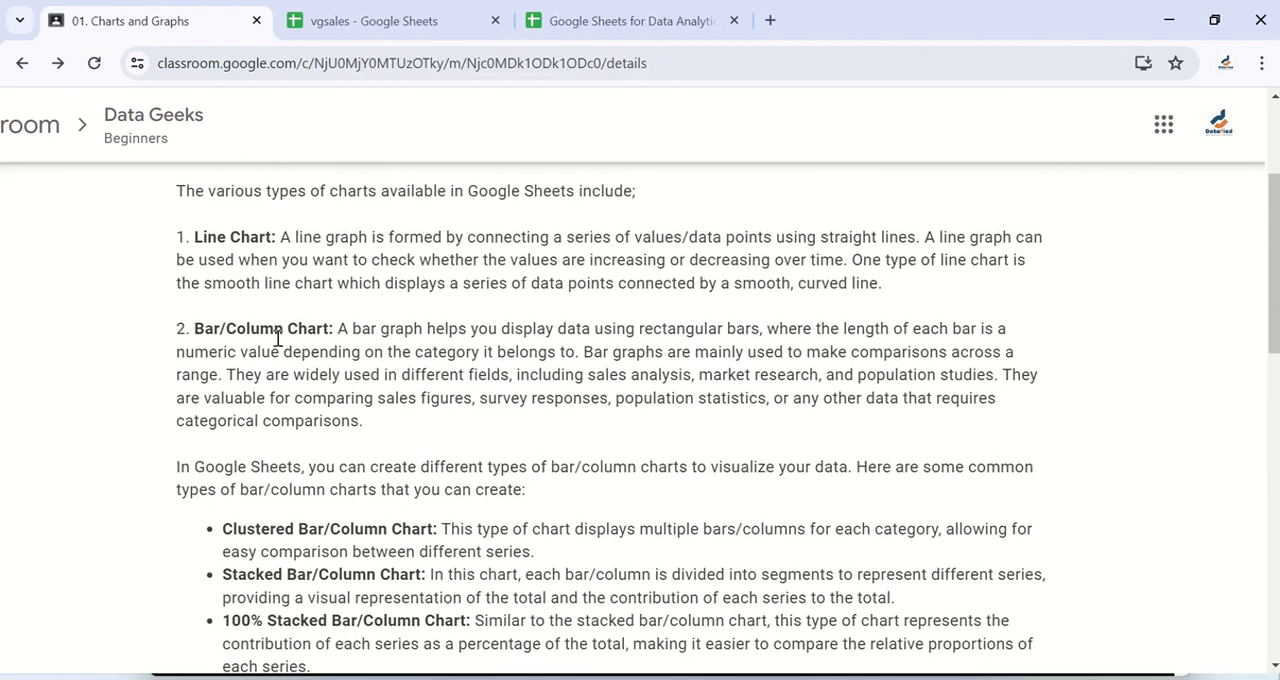
scroll(278, 345, down, 2)
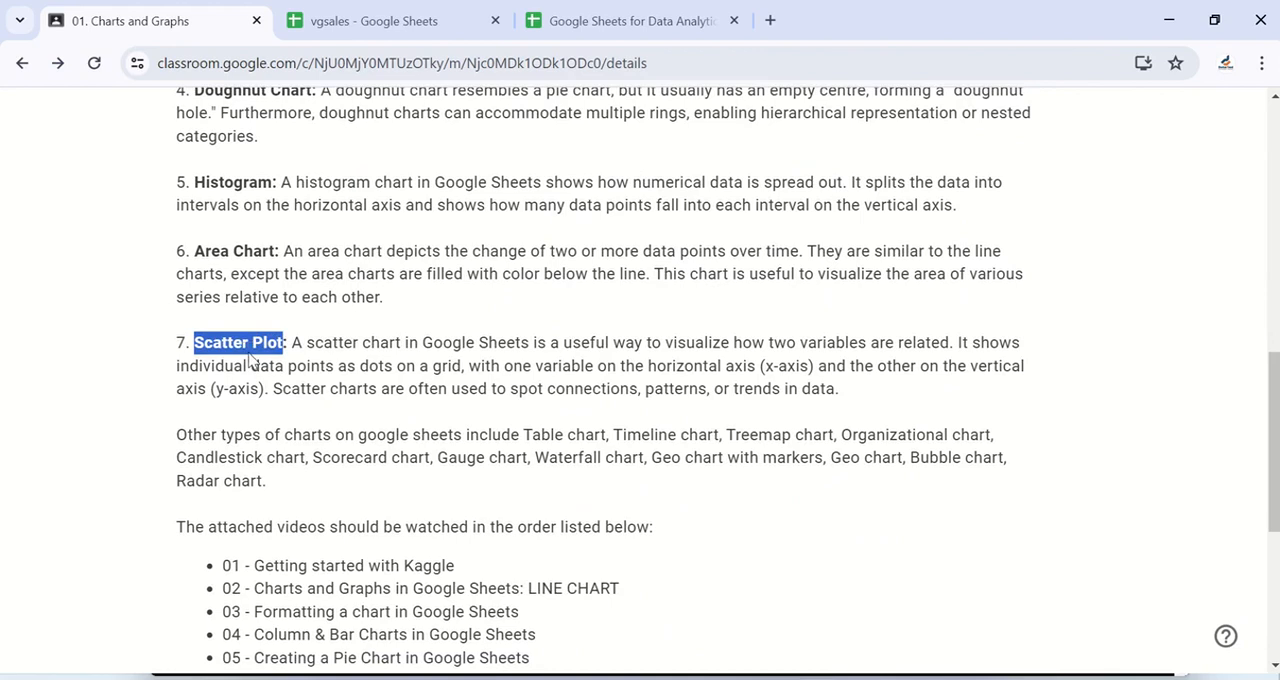
click(249, 360)
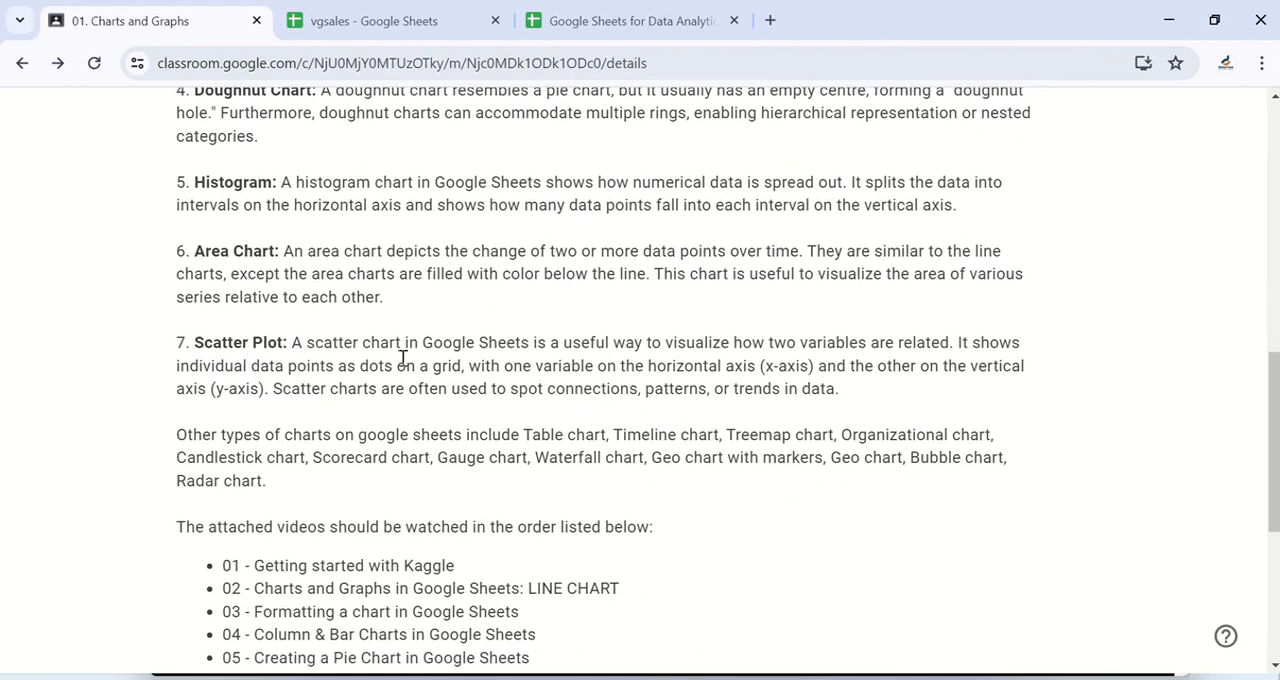
key(ctrl+plus)
key(ctrl+plus)
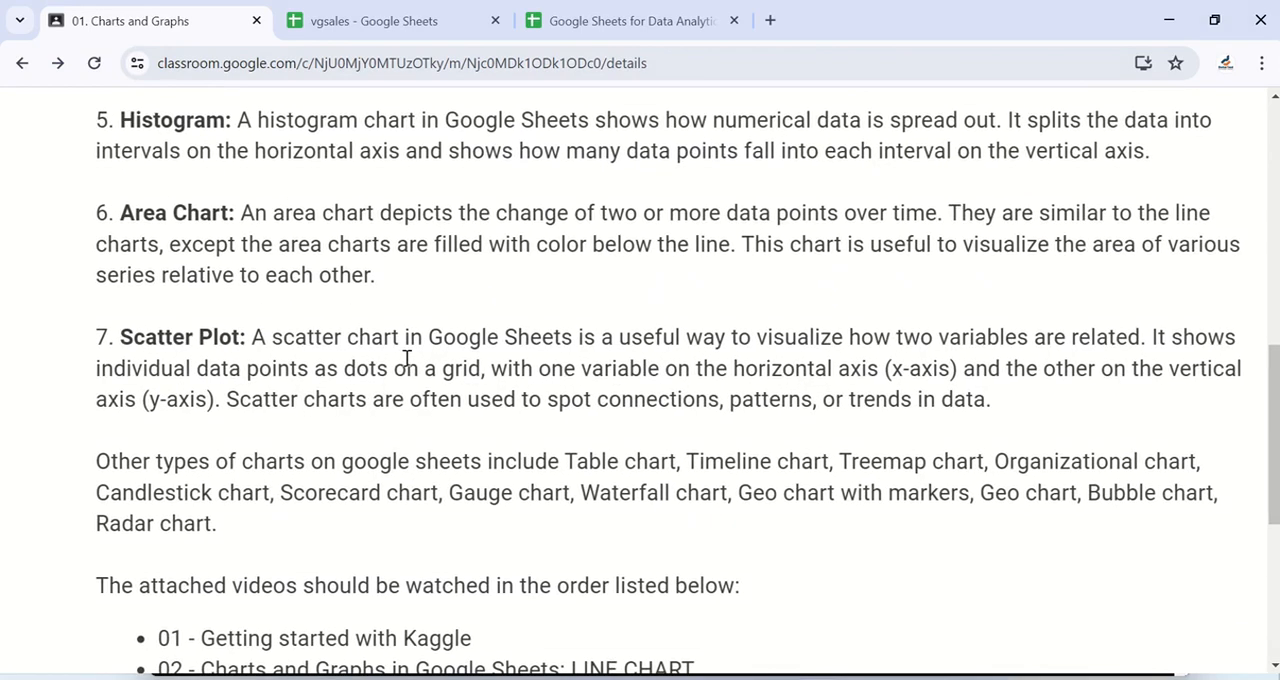
scroll(406, 358, right, 1)
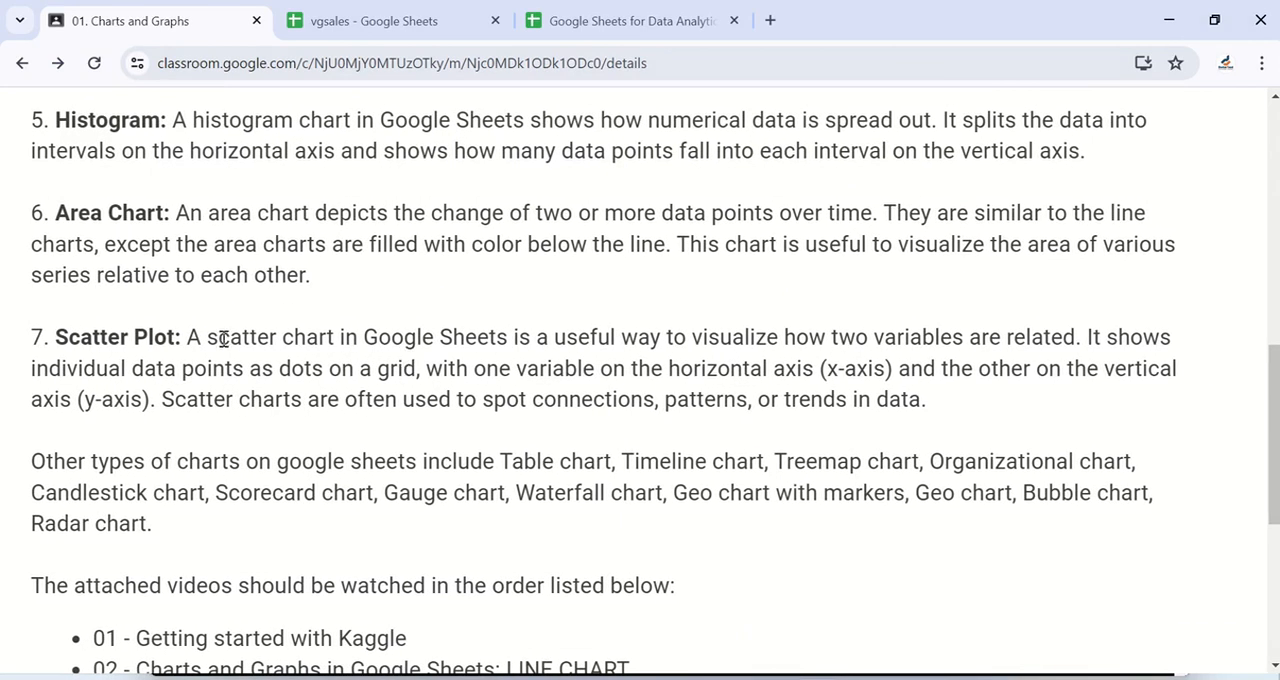
drag(194, 340, 509, 338)
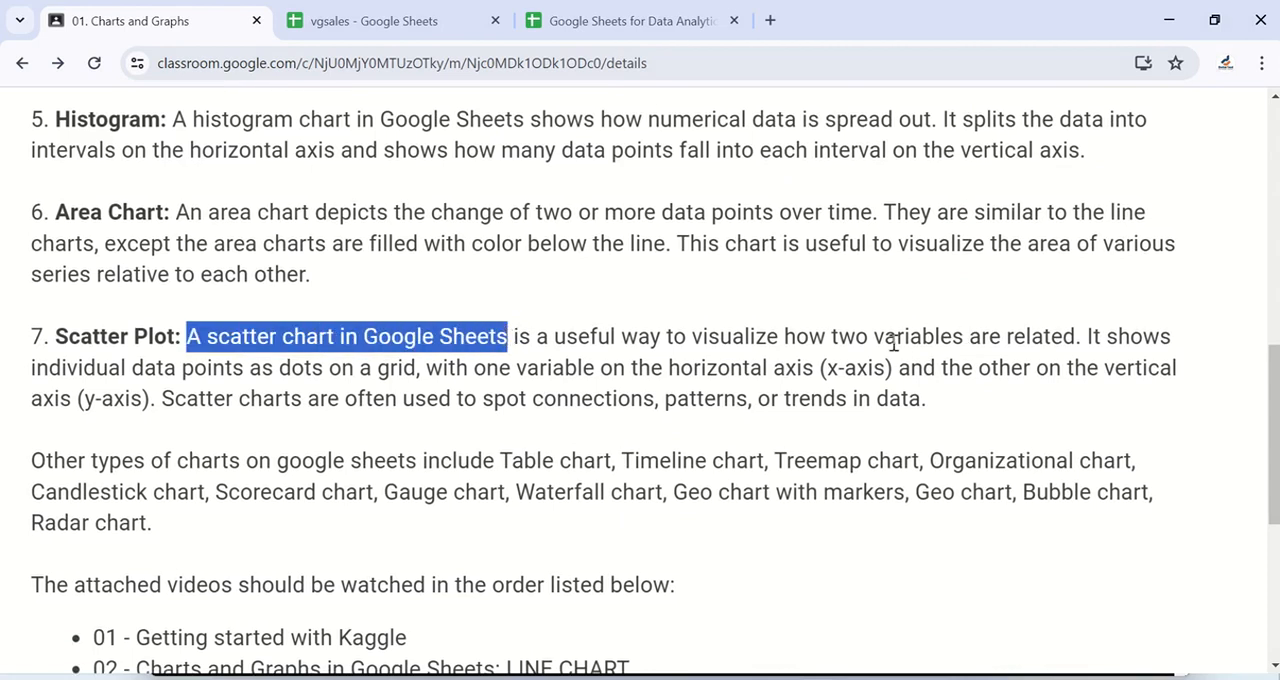
drag(872, 337, 1068, 345)
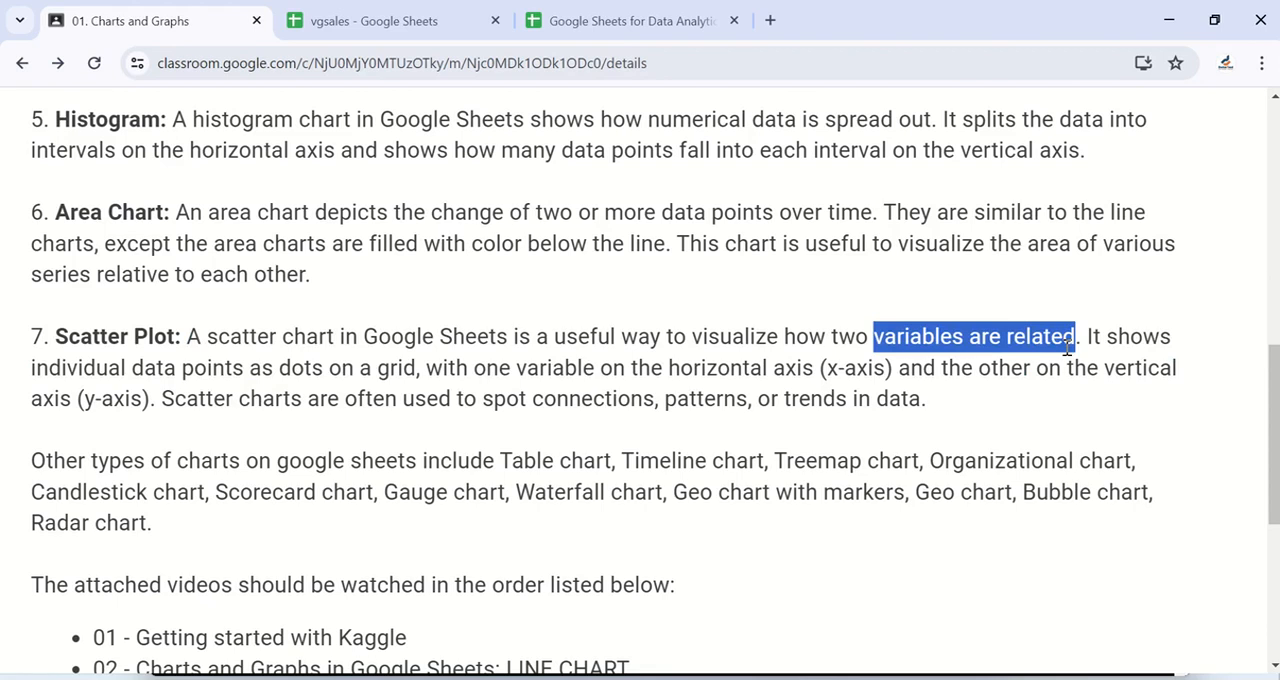
click(1067, 347)
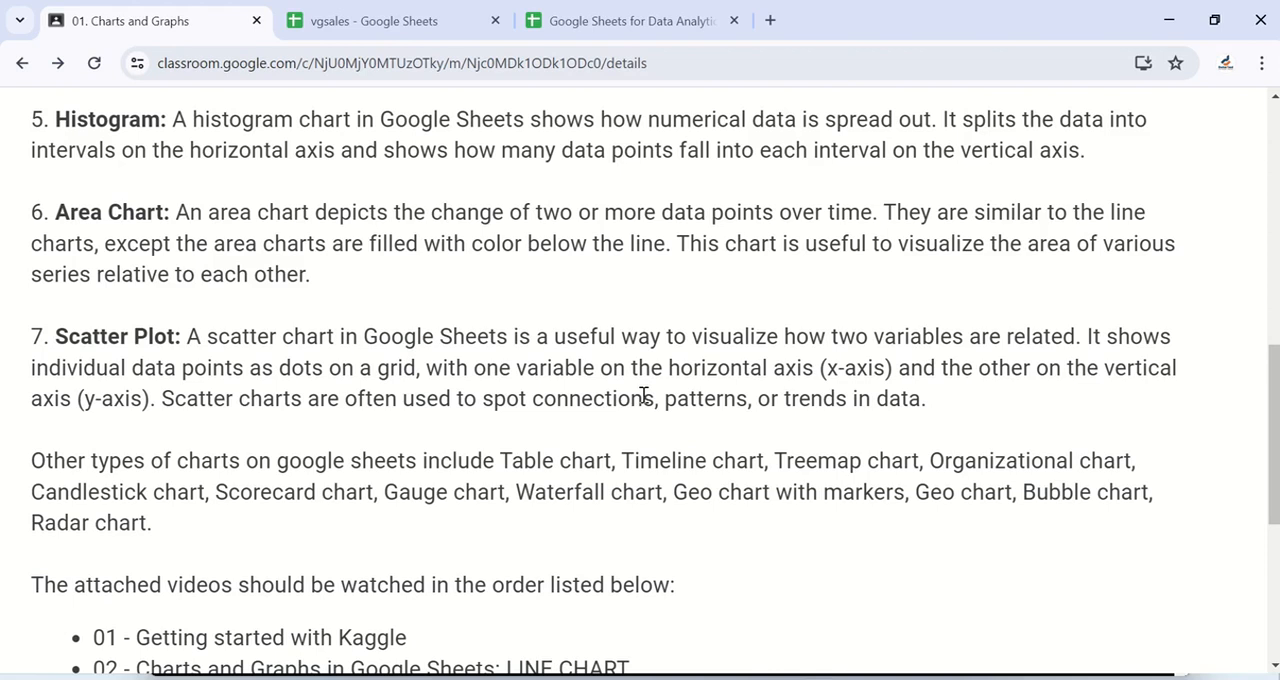
scroll(643, 396, down, 1)
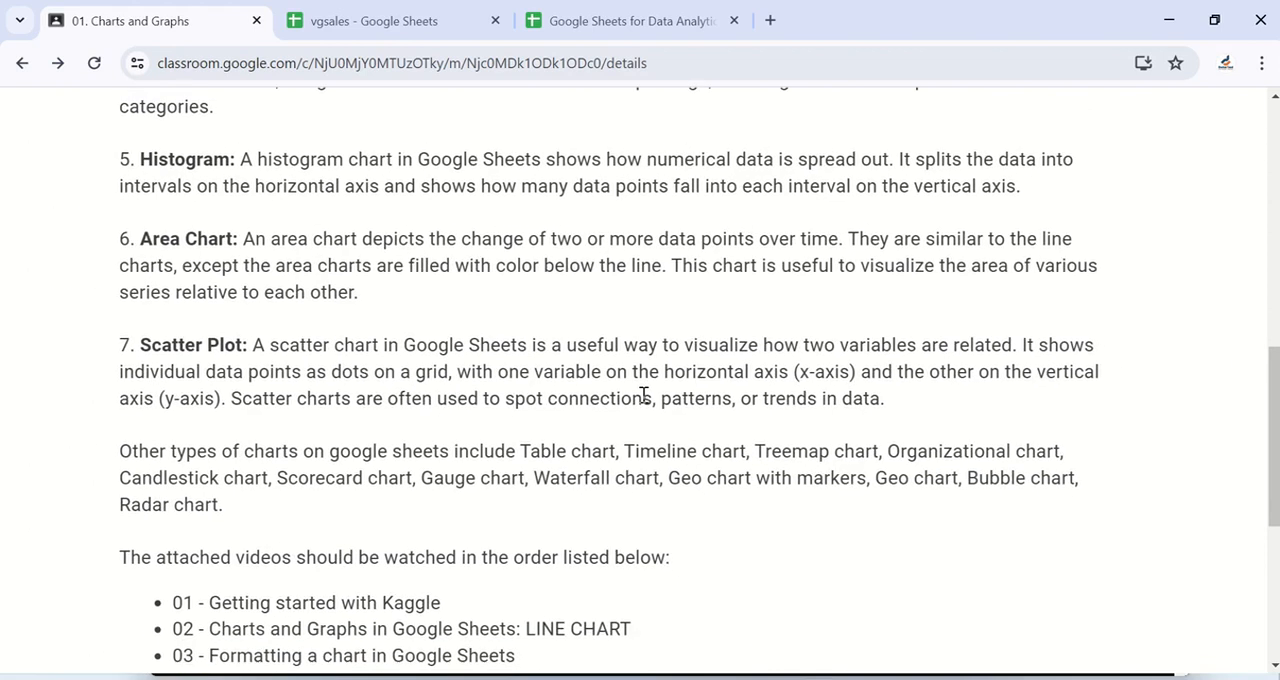
scroll(643, 396, down, 1)
scroll(643, 396, down, 2)
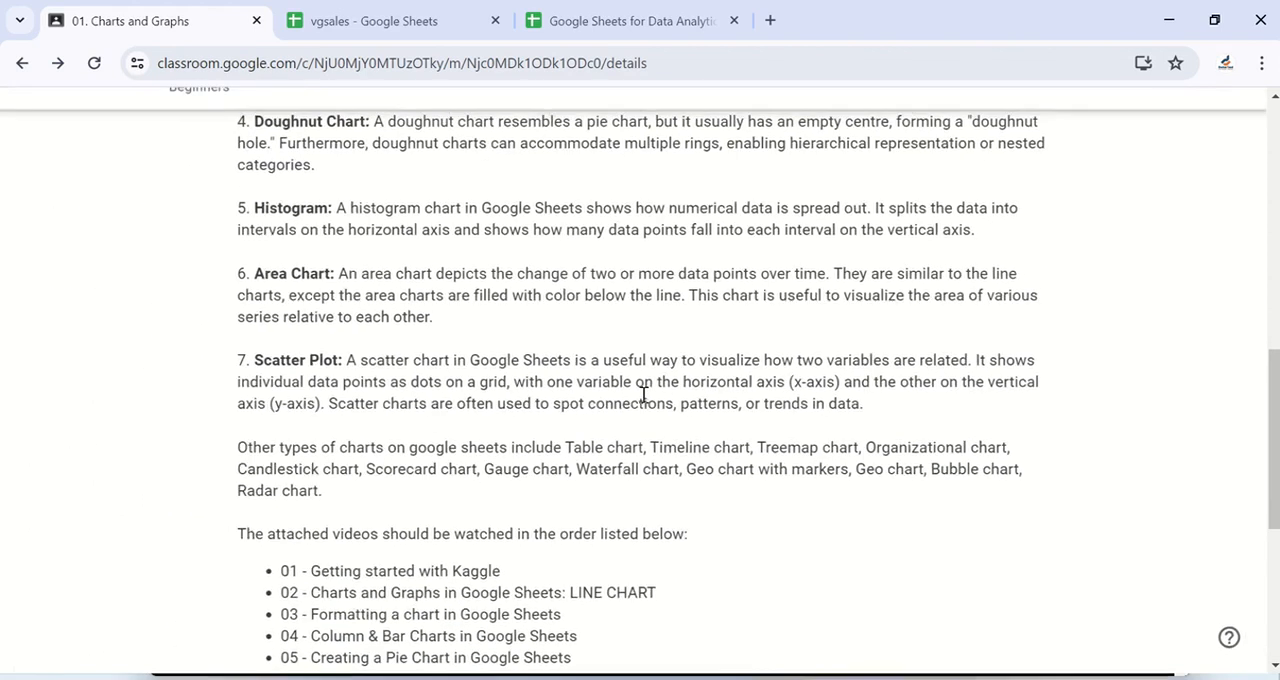
scroll(551, 354, up, 2)
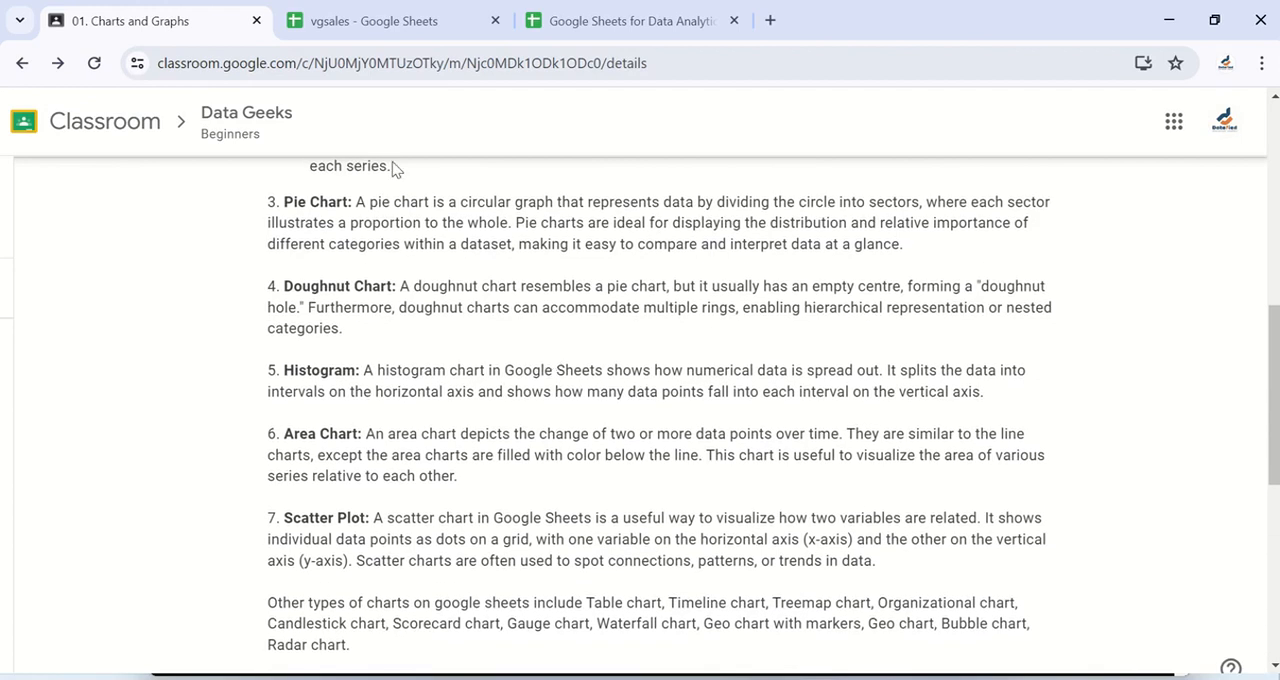
- Switch to the vgsales spreadsheet in Google Sheets and show the regional sales columns of its vgsales data sheet
click(380, 28)
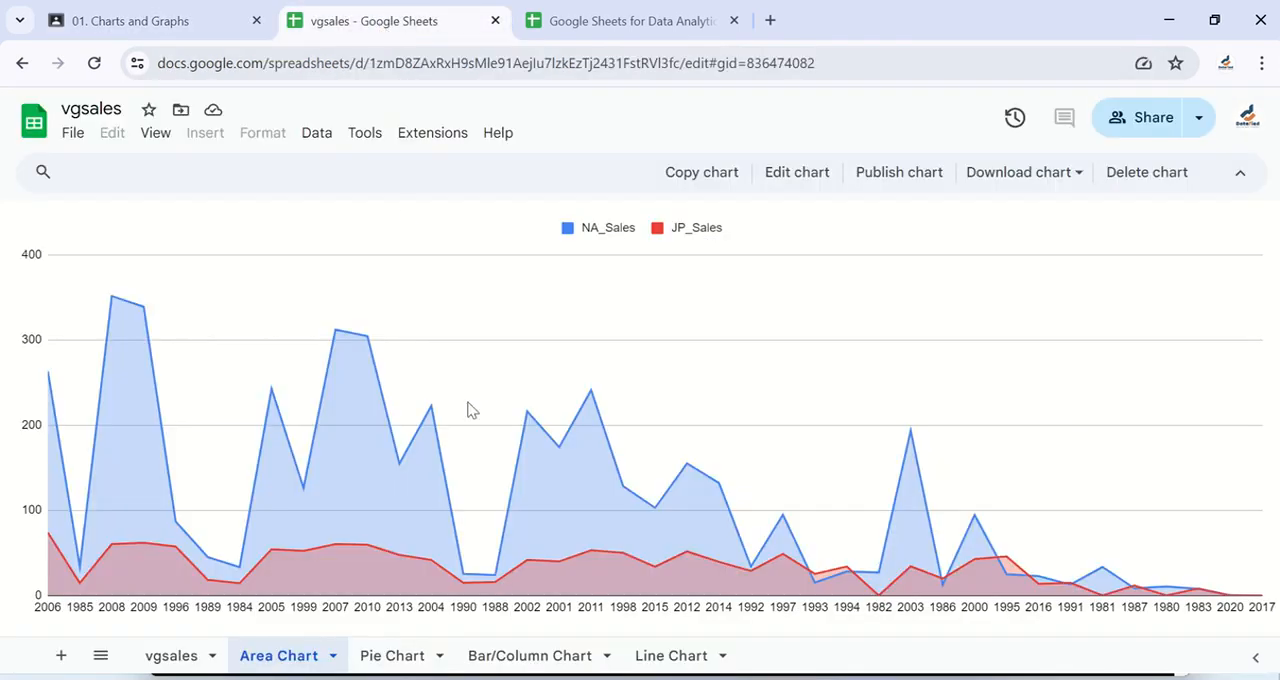
click(170, 660)
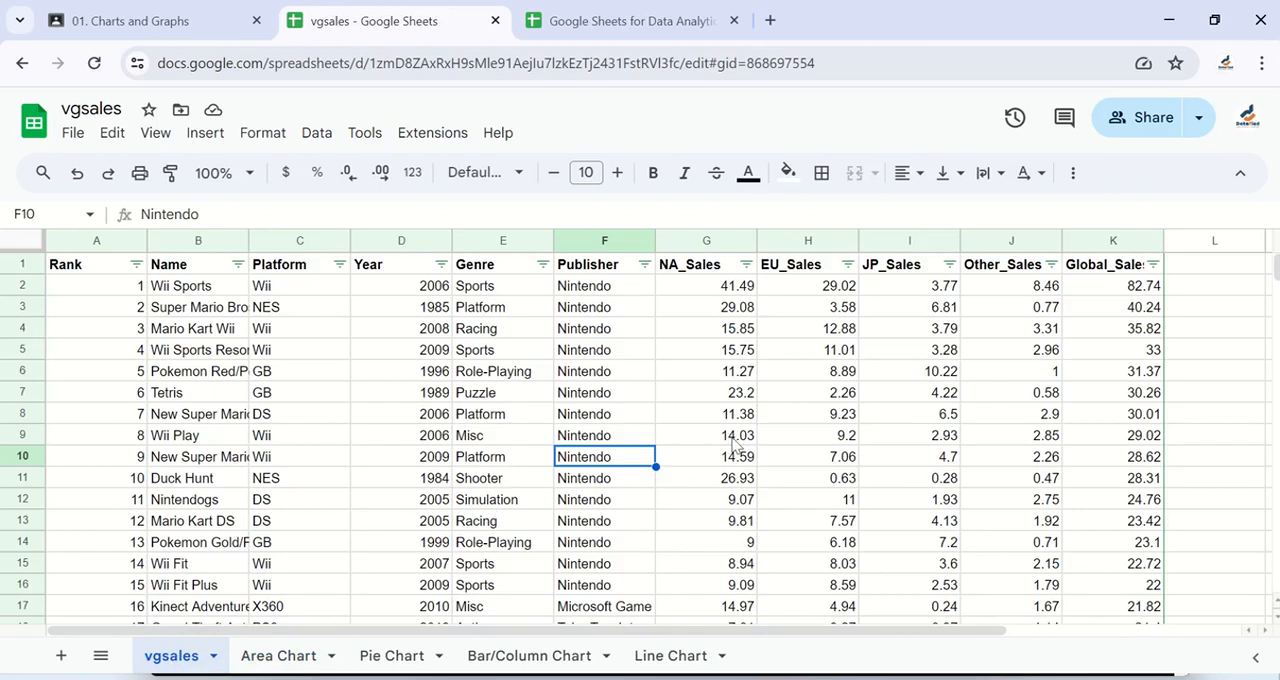
scroll(731, 446, right, 5)
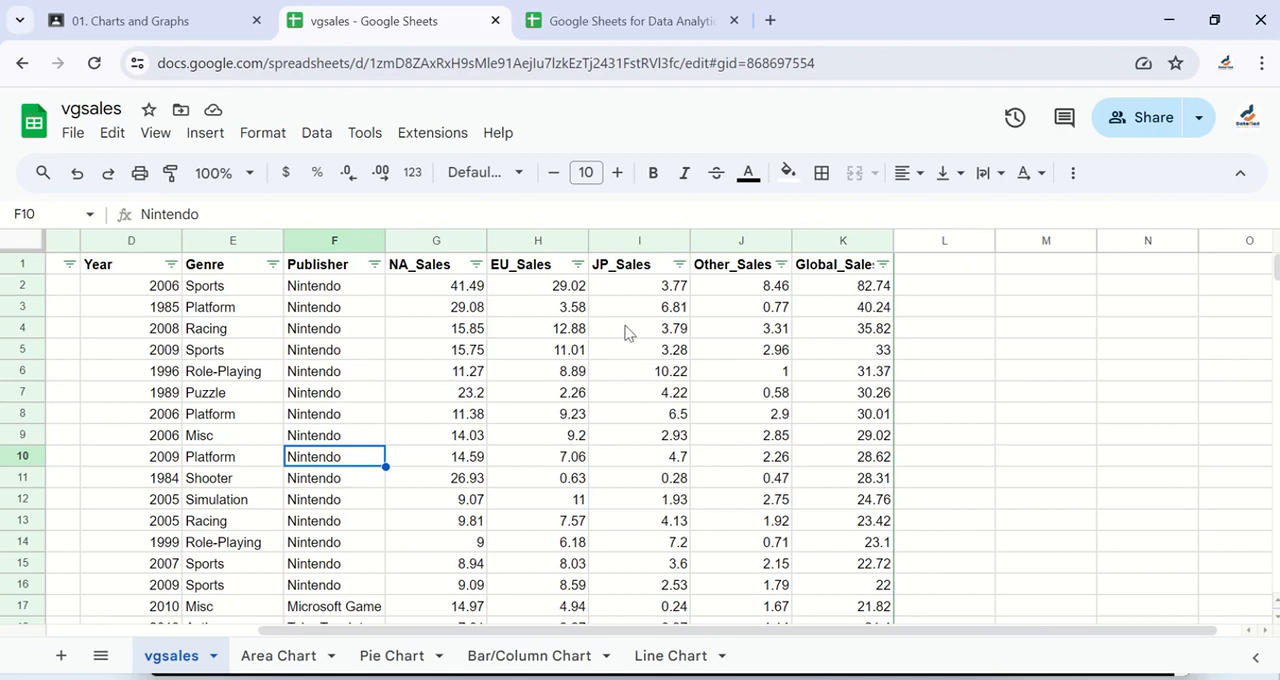
- Examine the numeric sales columns, comparing NA_Sales with EU_Sales and JP_Sales as candidate variable pairs for a scatter plot
drag(436, 241, 866, 246)
click(729, 374)
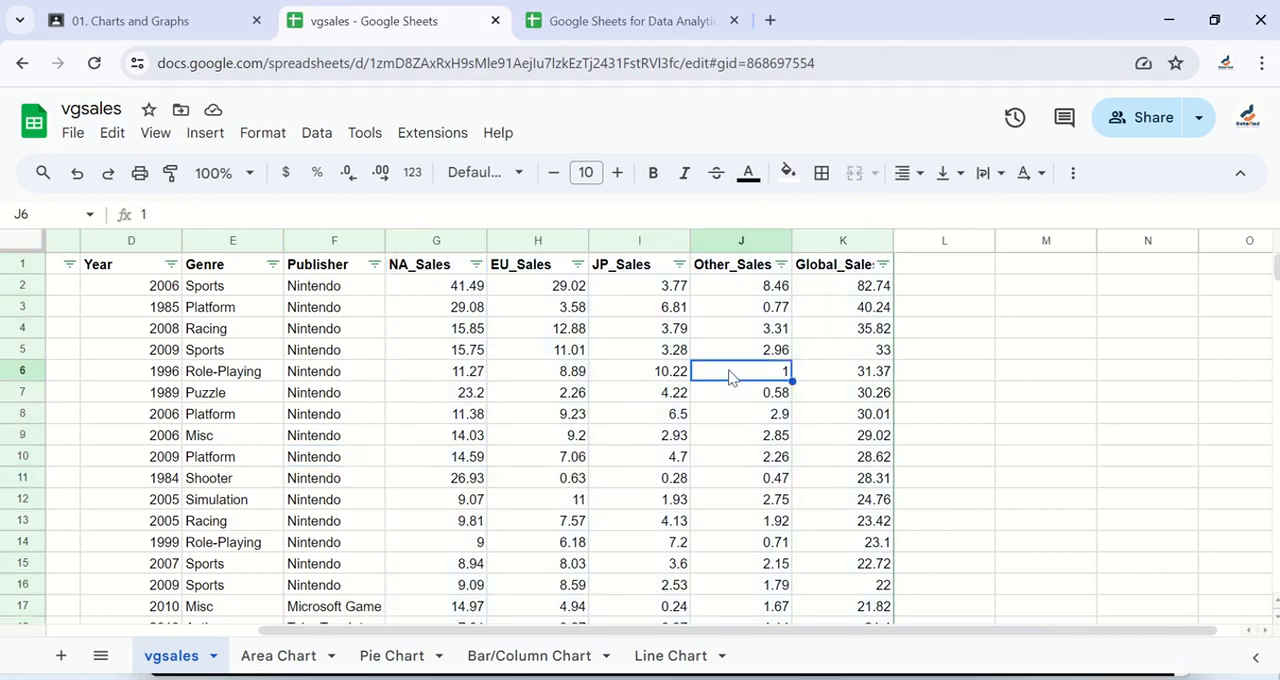
click(444, 272)
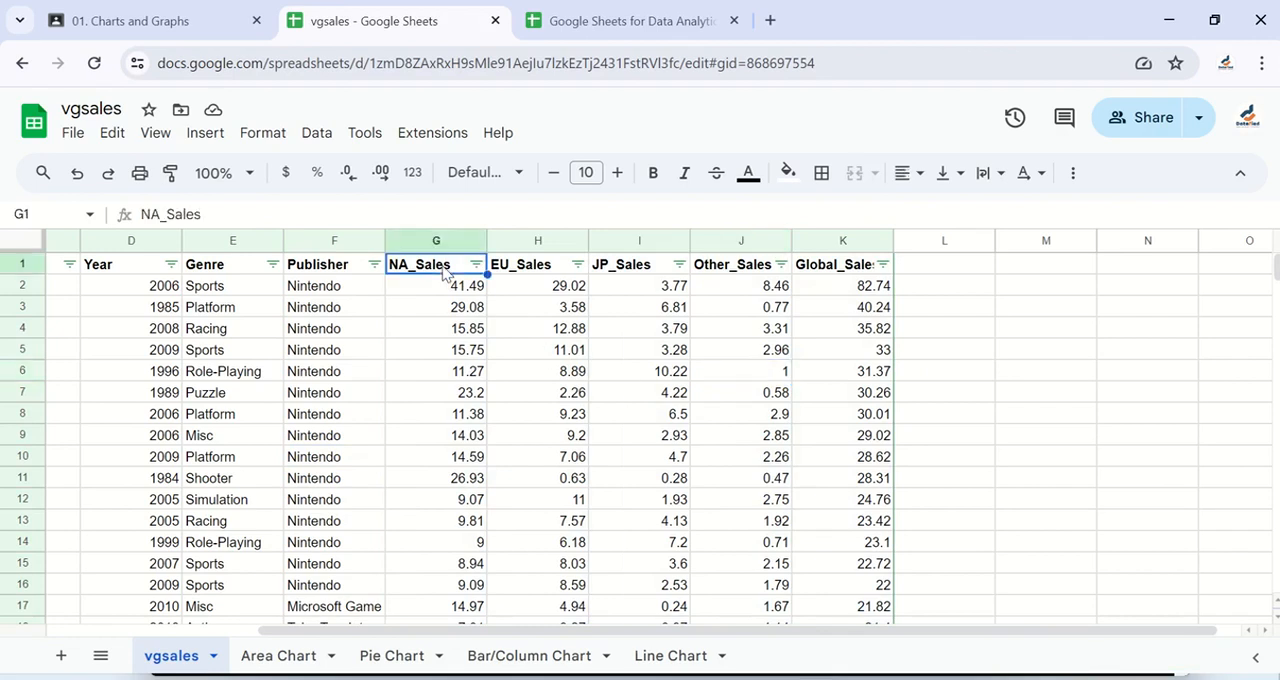
click(517, 263)
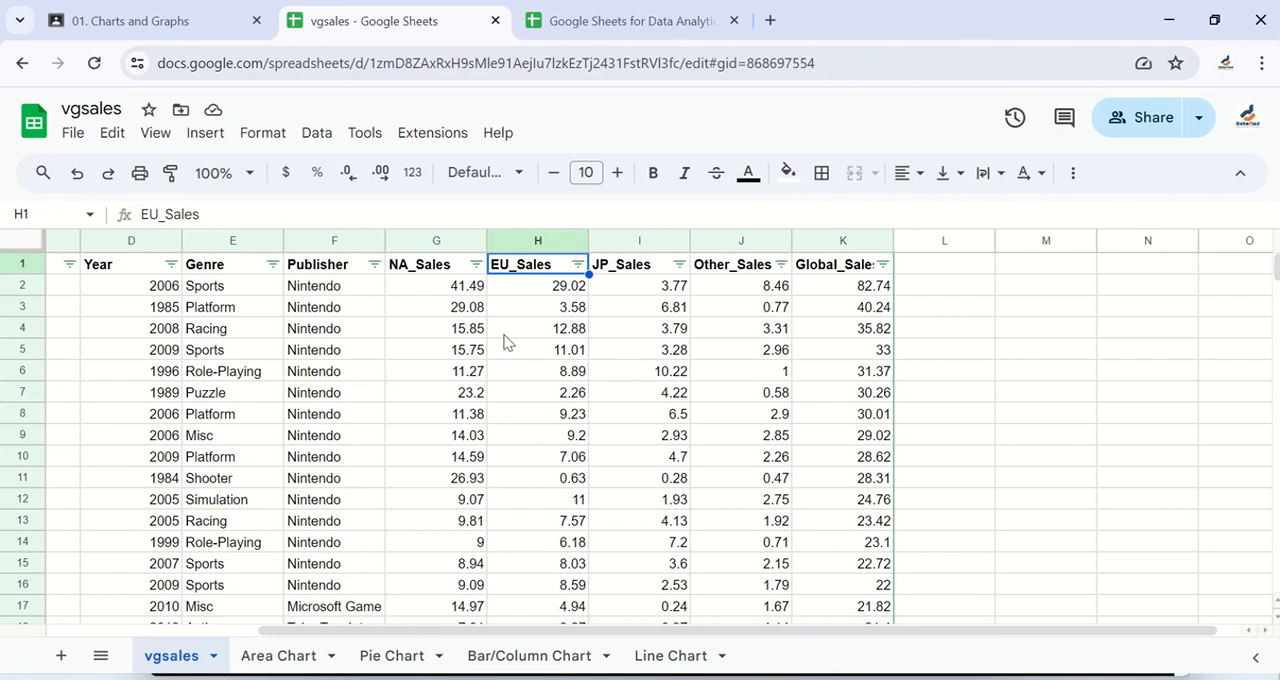
click(469, 291)
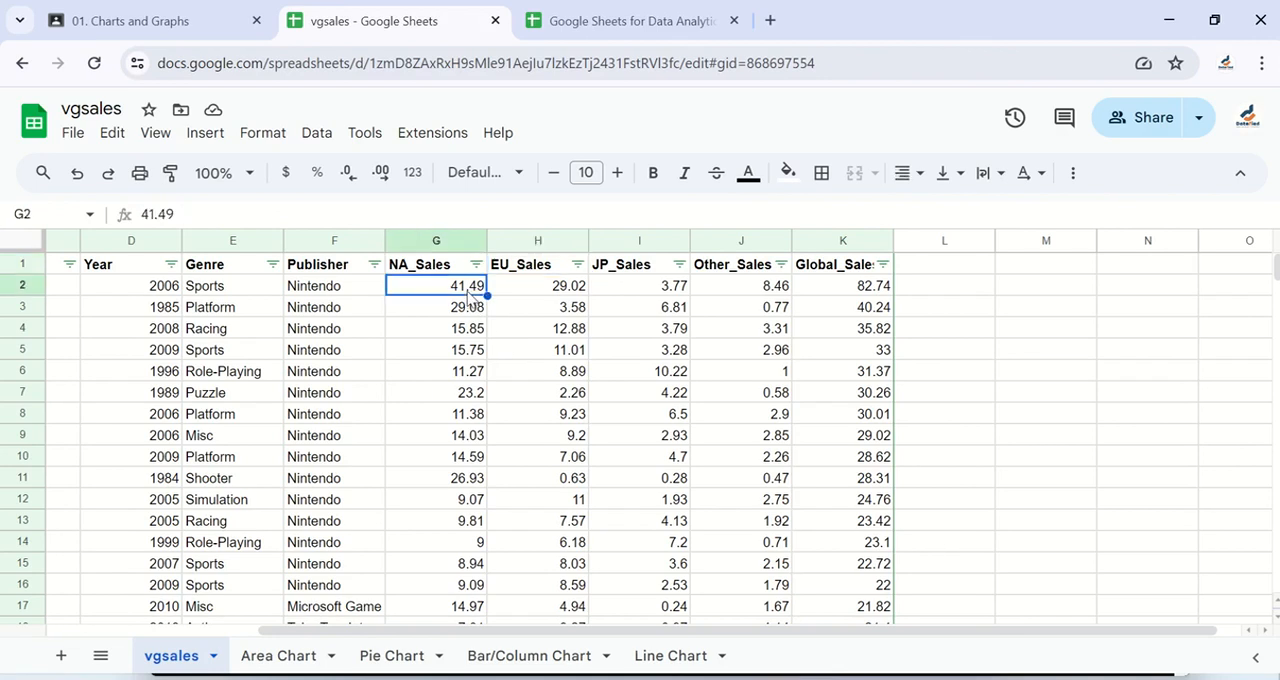
click(533, 306)
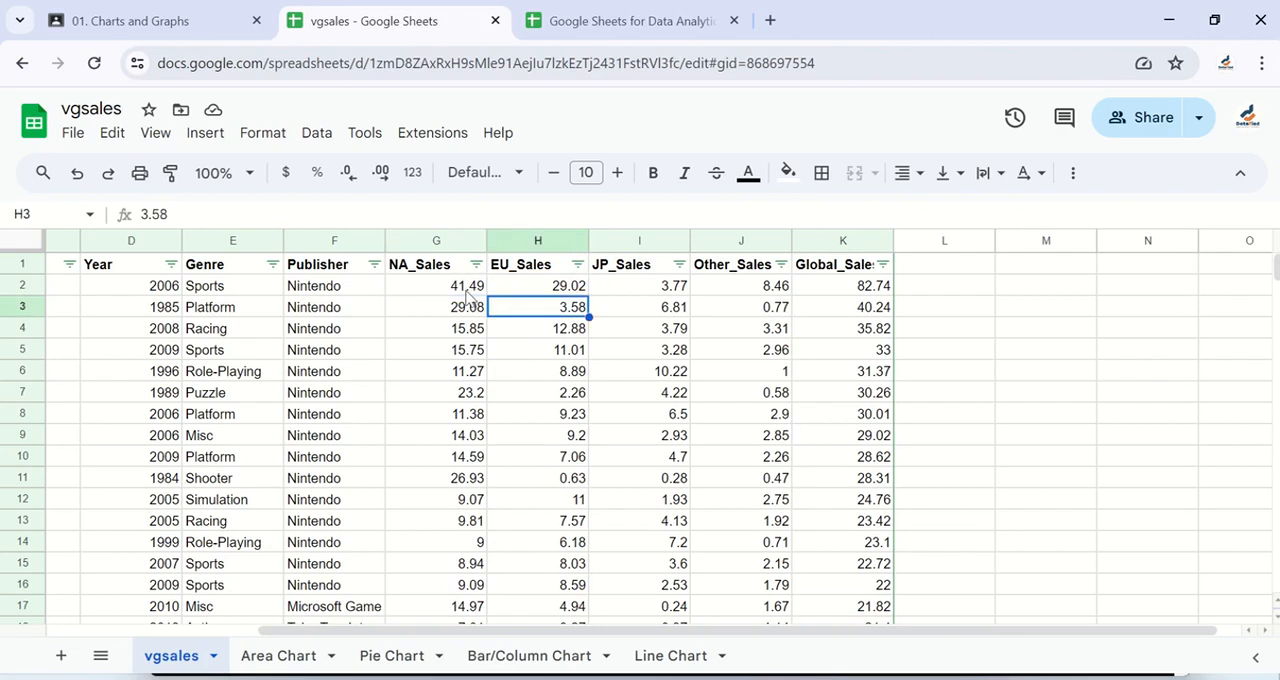
click(443, 240)
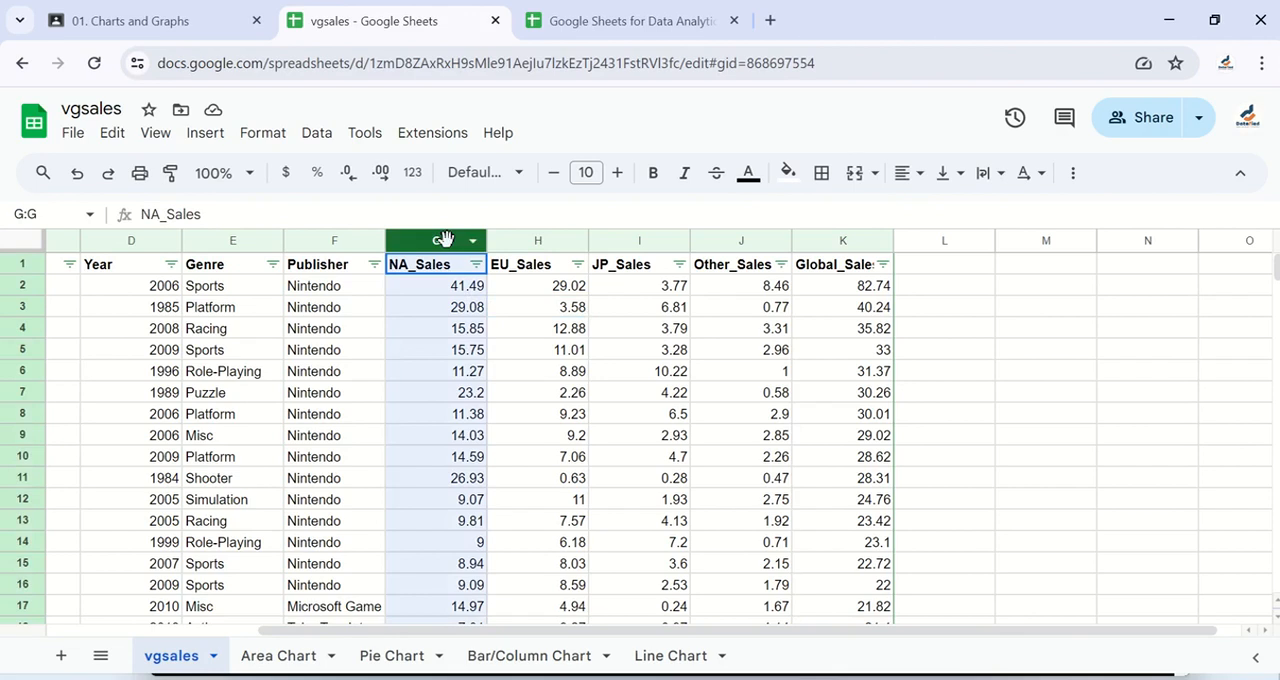
click(649, 249)
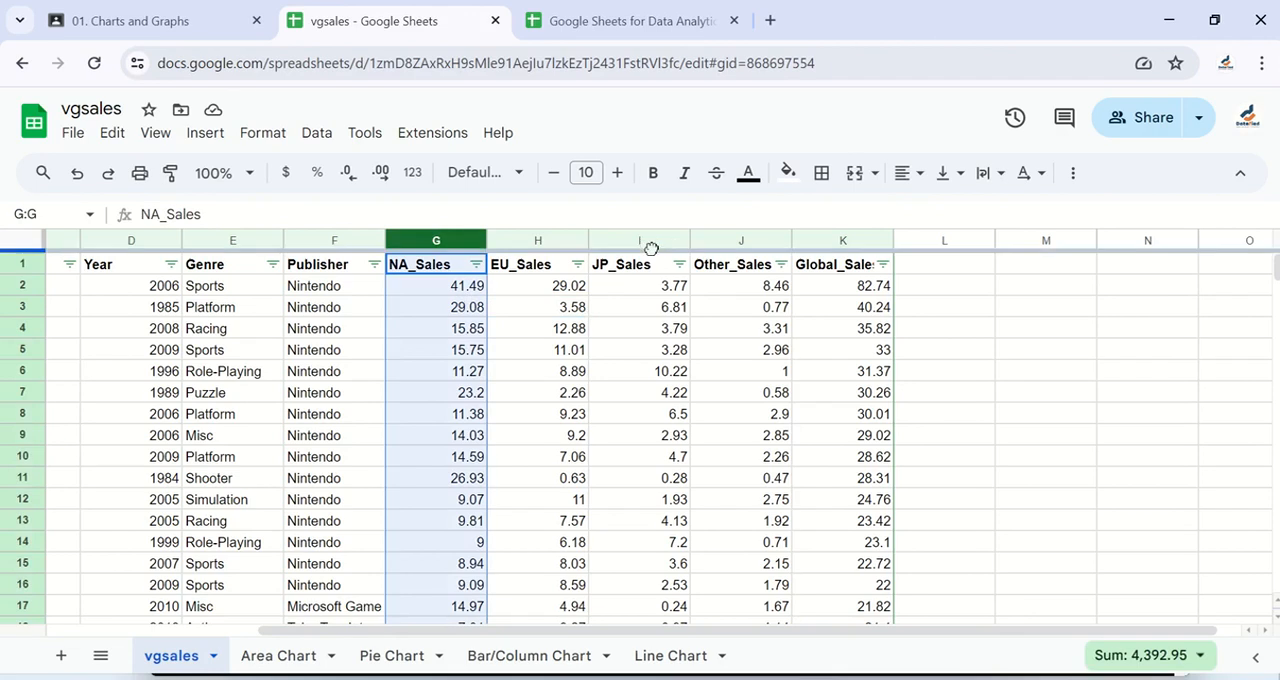
click(645, 240)
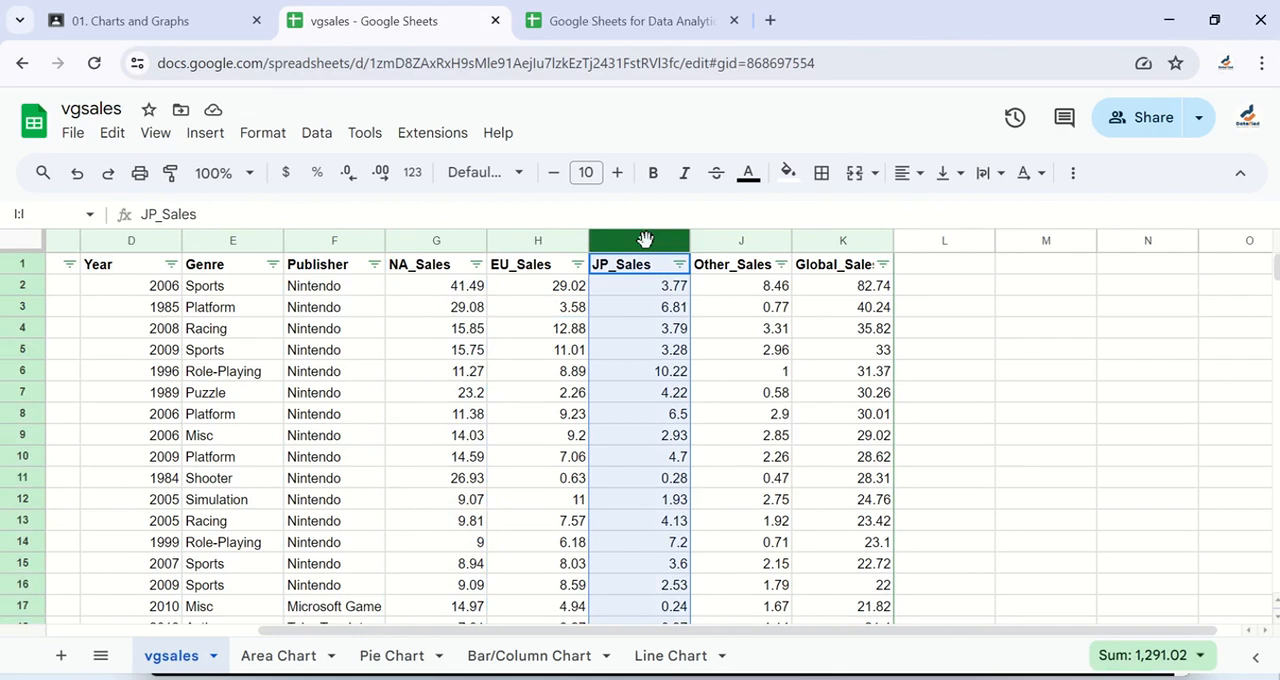
- Insert a chart based on the NA_Sales and EU_Sales columns
click(432, 241)
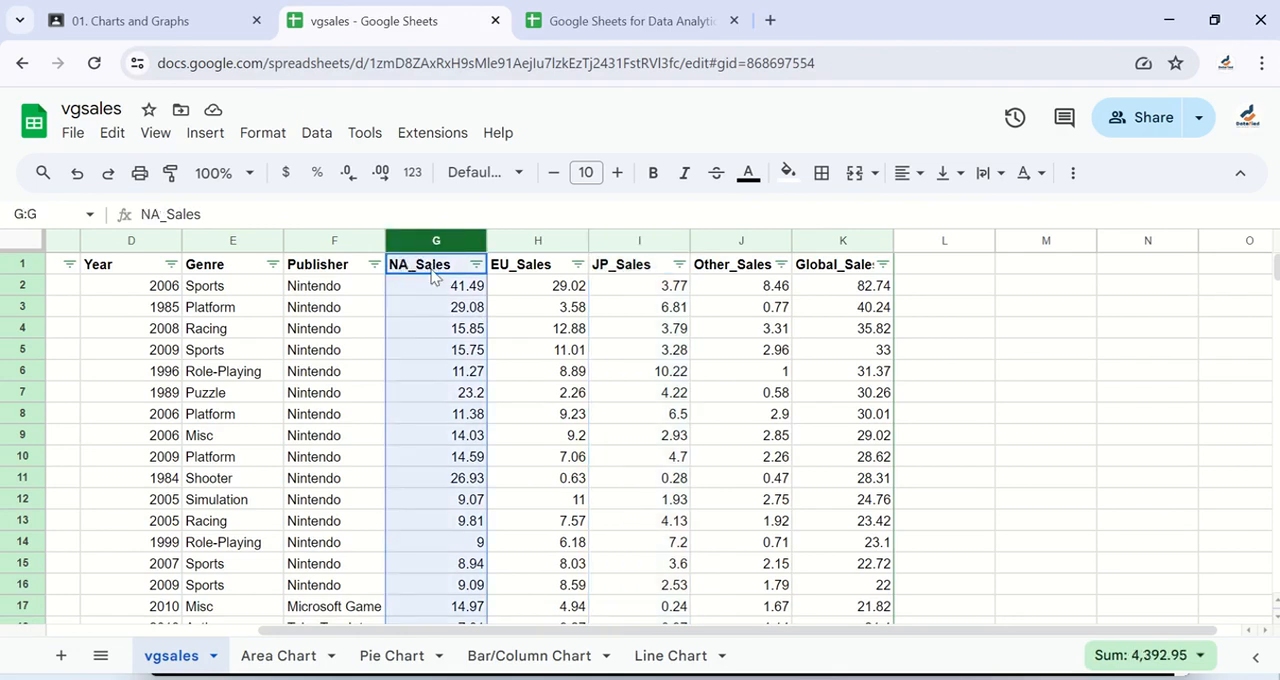
ctrl+click(533, 243)
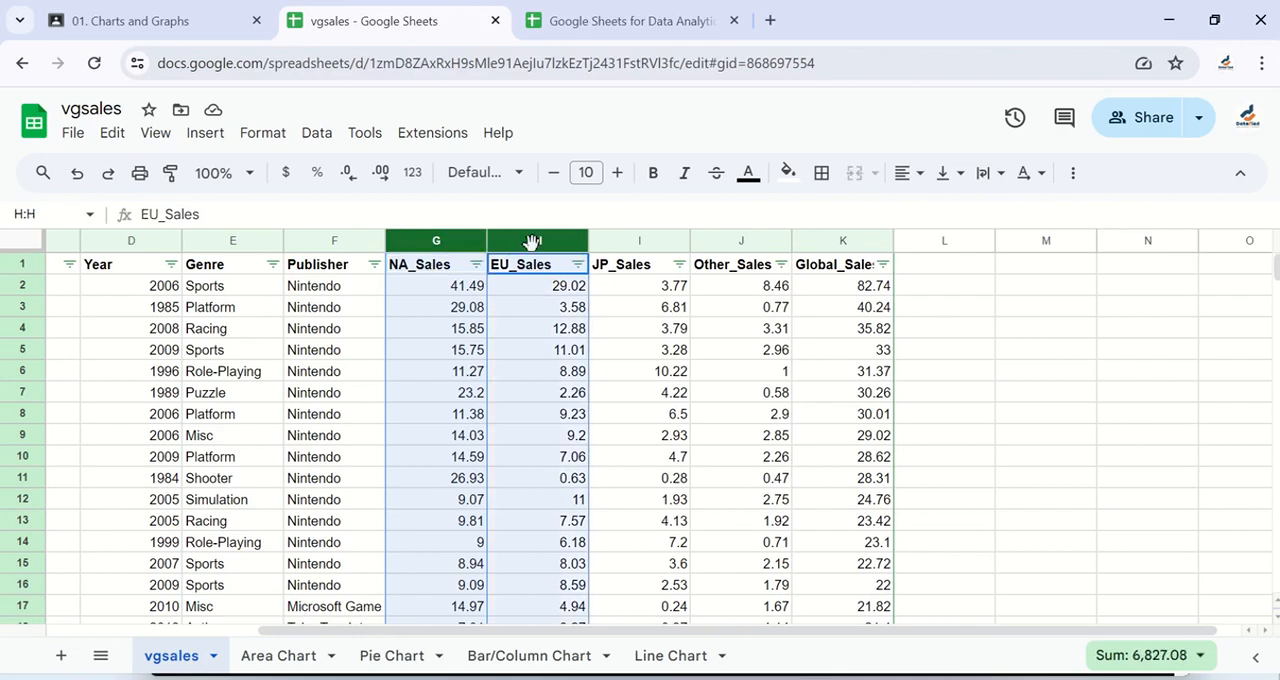
click(201, 138)
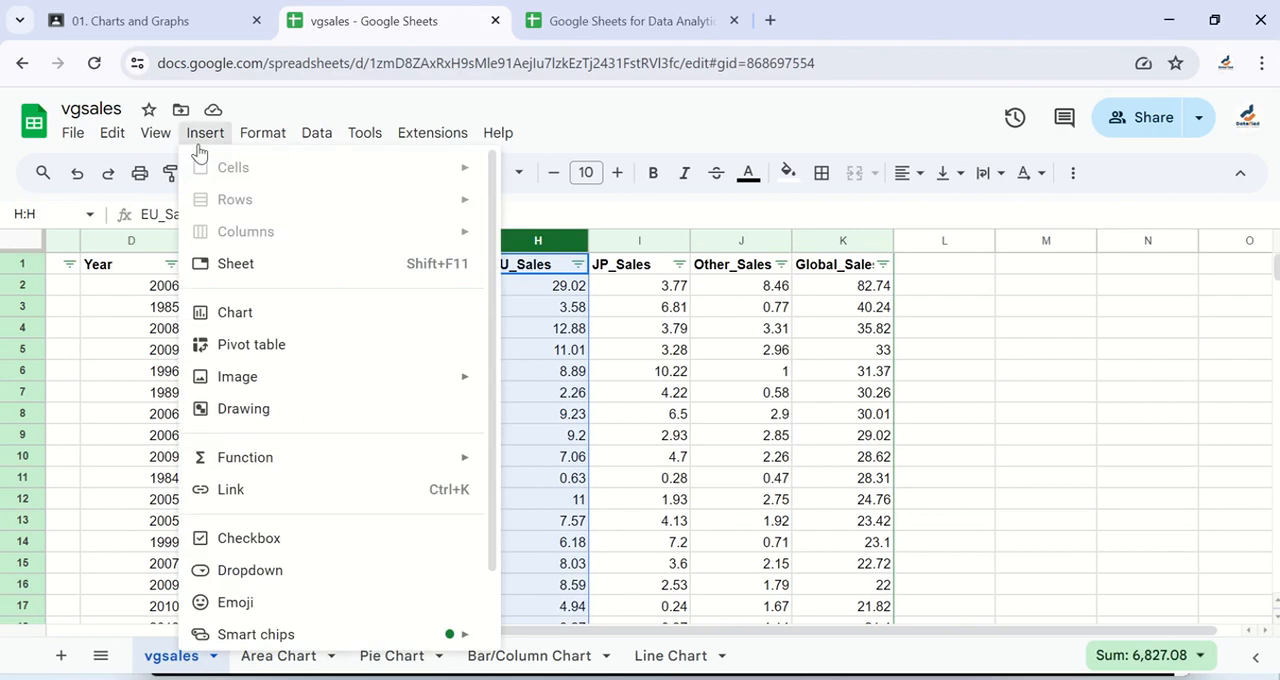
click(270, 322)
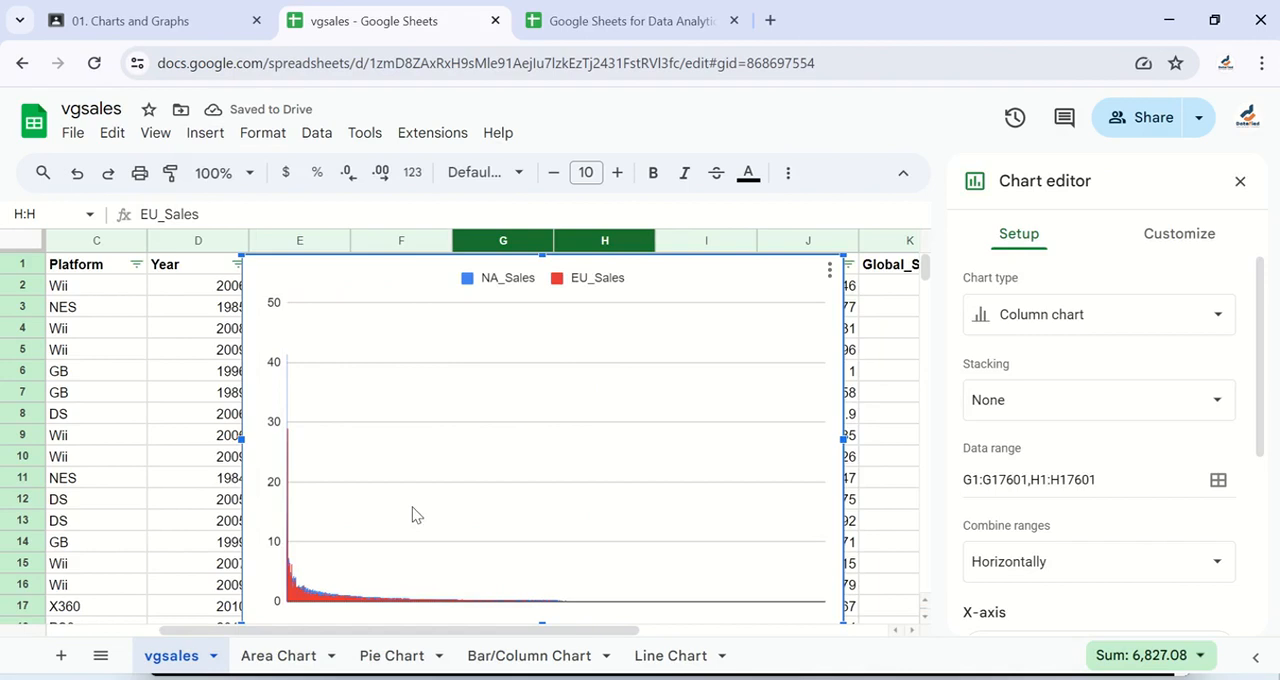
- Change the new chart's type to Scatter chart
click(1072, 317)
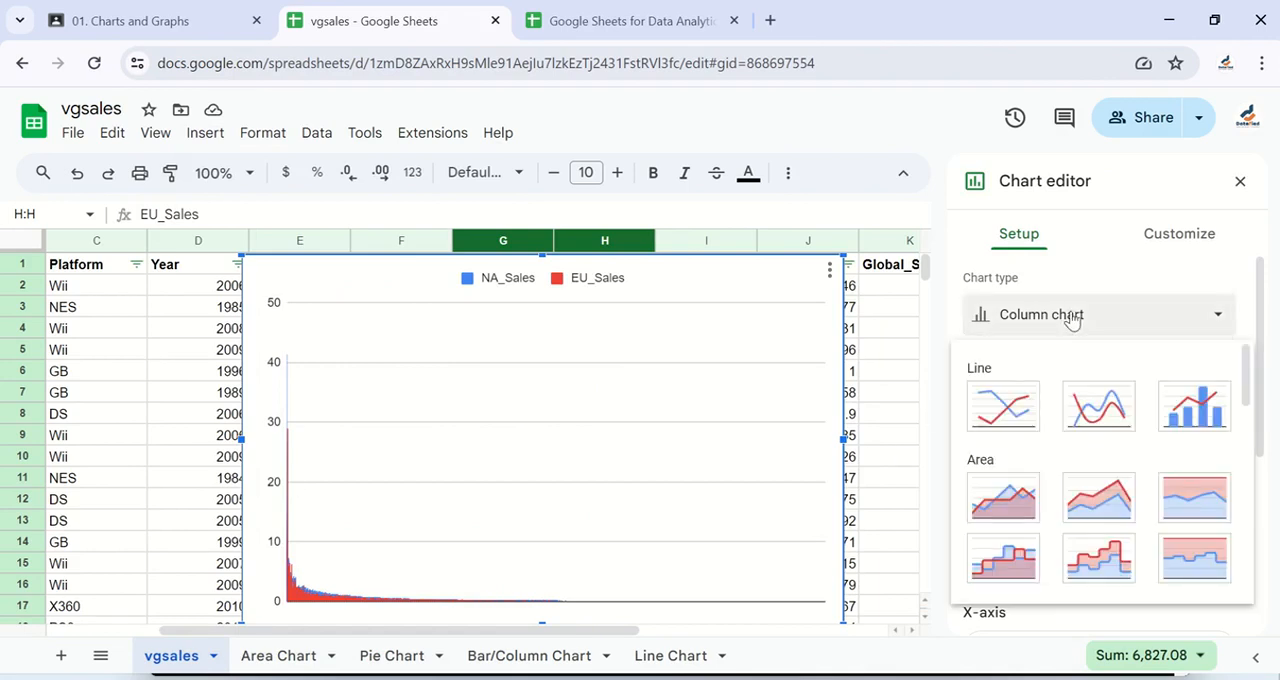
scroll(1073, 500, down, 2)
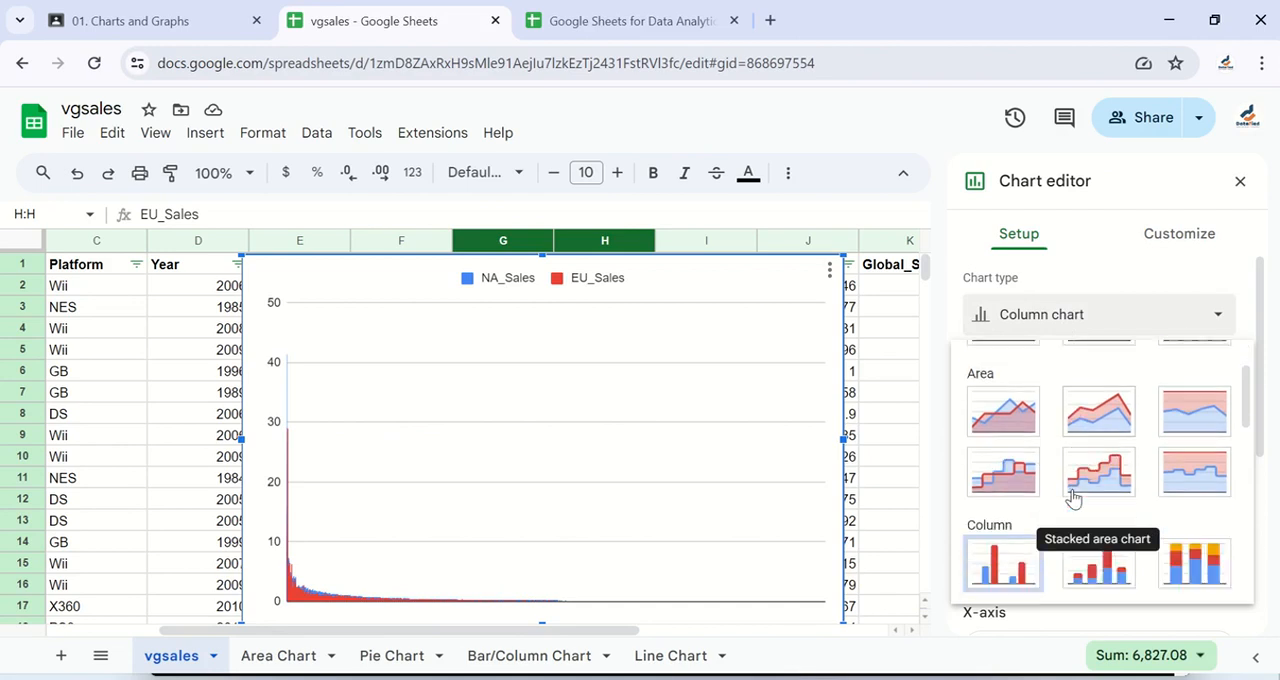
scroll(1075, 500, down, 4)
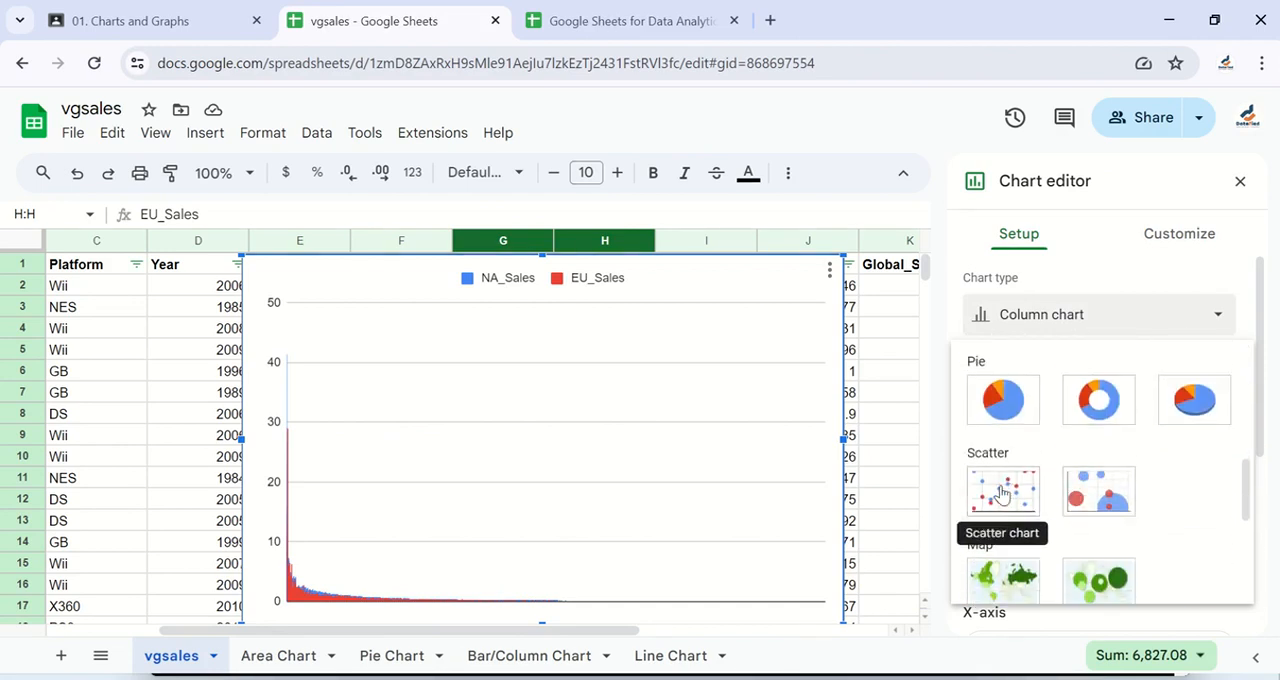
scroll(1001, 493, down, 1)
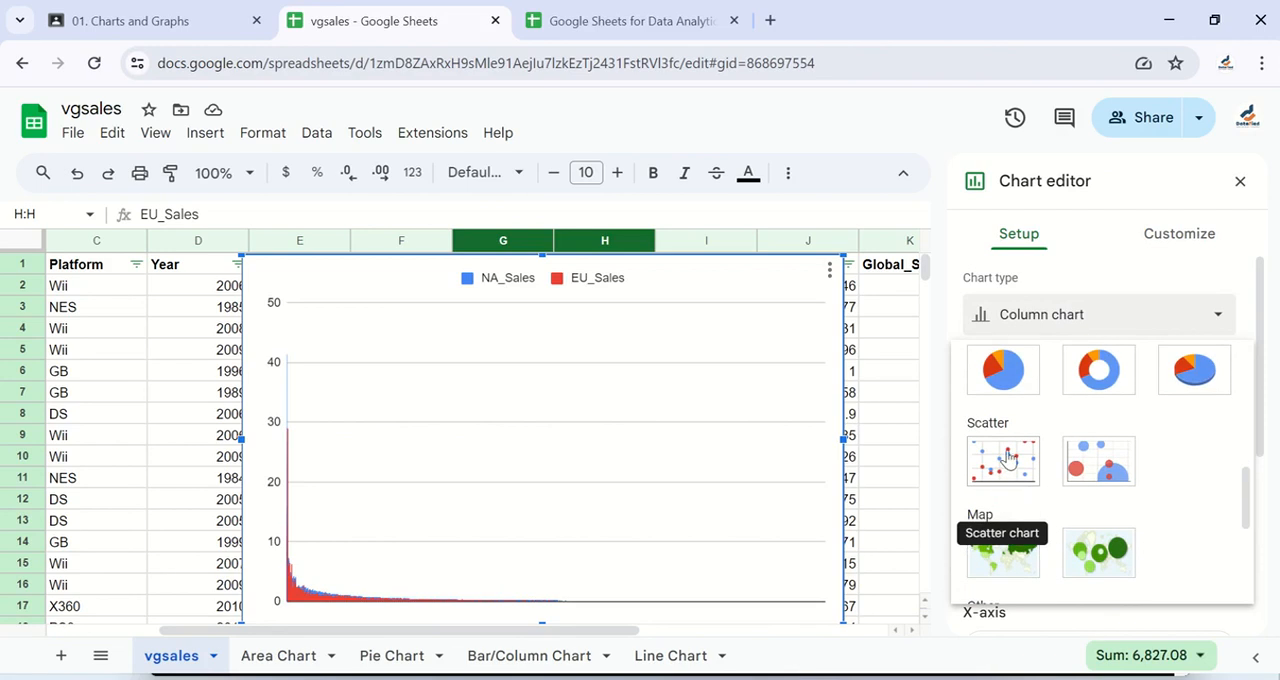
click(1004, 460)
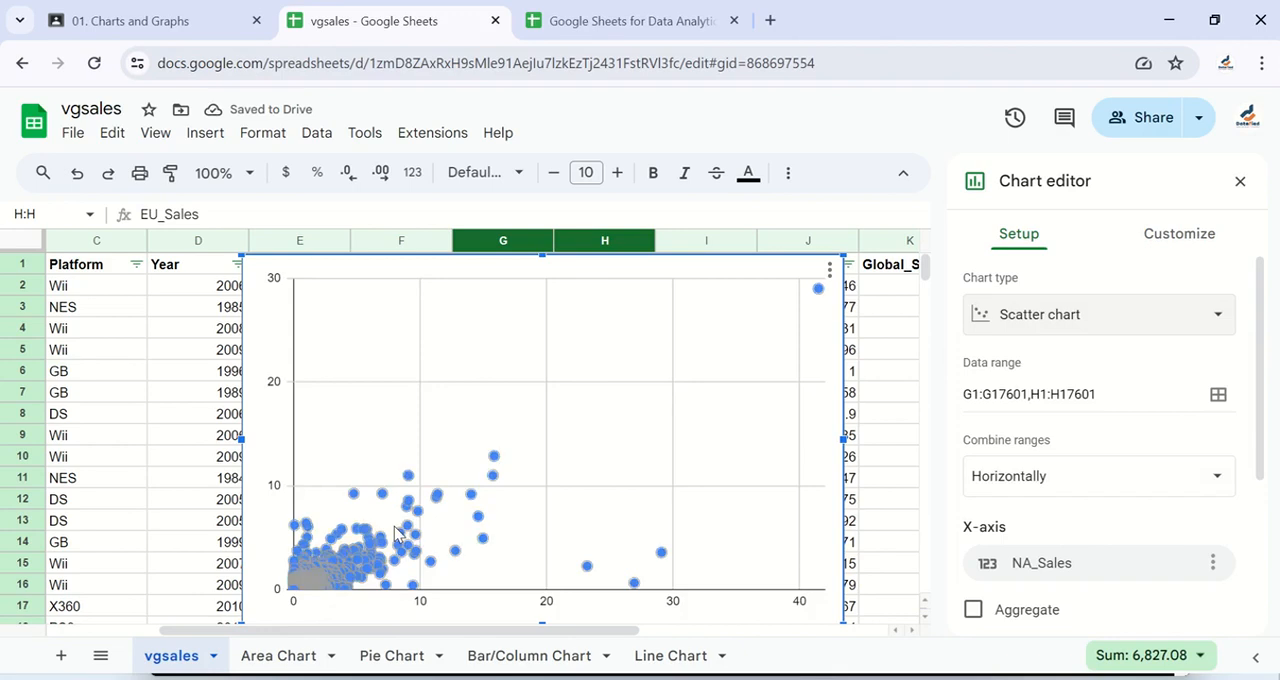
- Examine the scatter chart's setup options and the title settings available for its horizontal axis
scroll(398, 535, down, 5)
scroll(398, 535, up, 5)
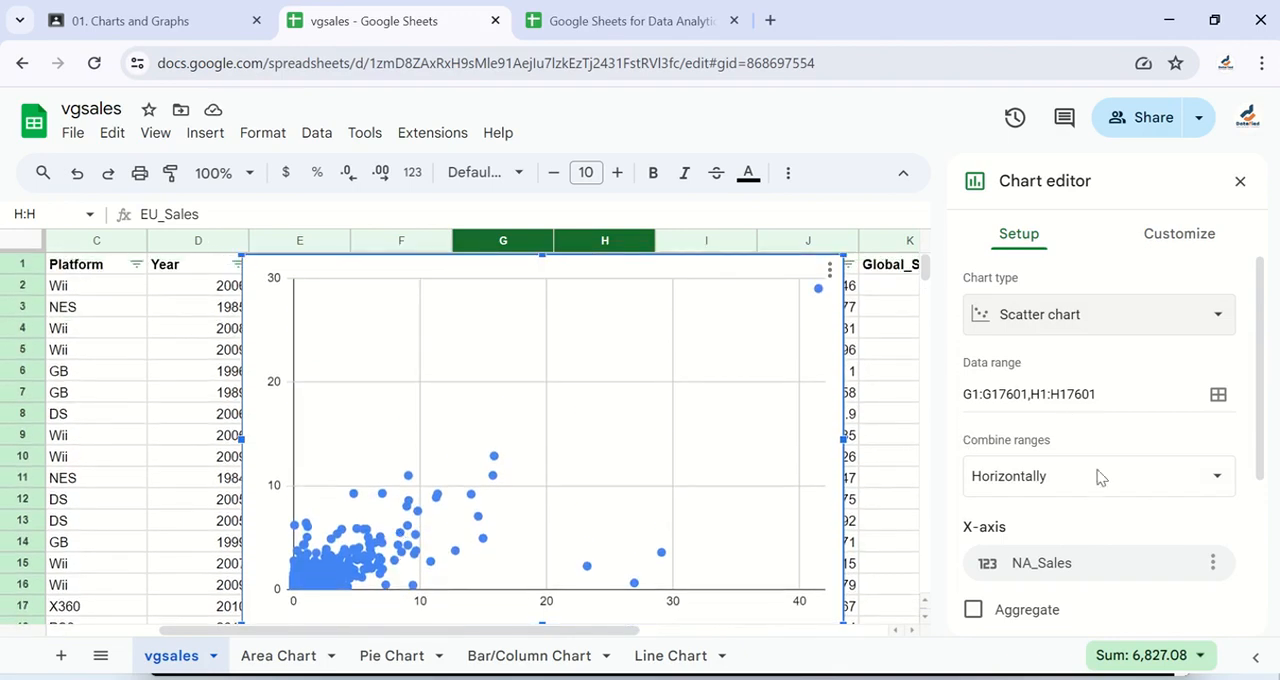
scroll(1097, 480, down, 3)
scroll(1097, 497, up, 3)
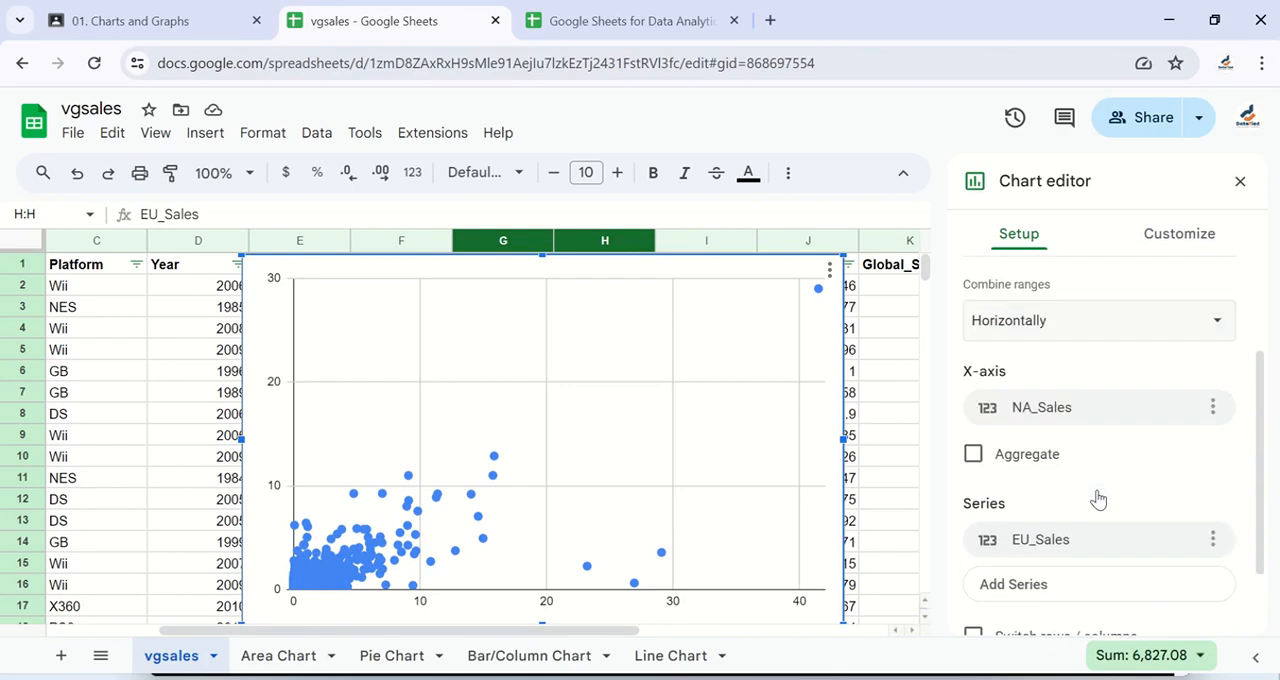
click(1167, 240)
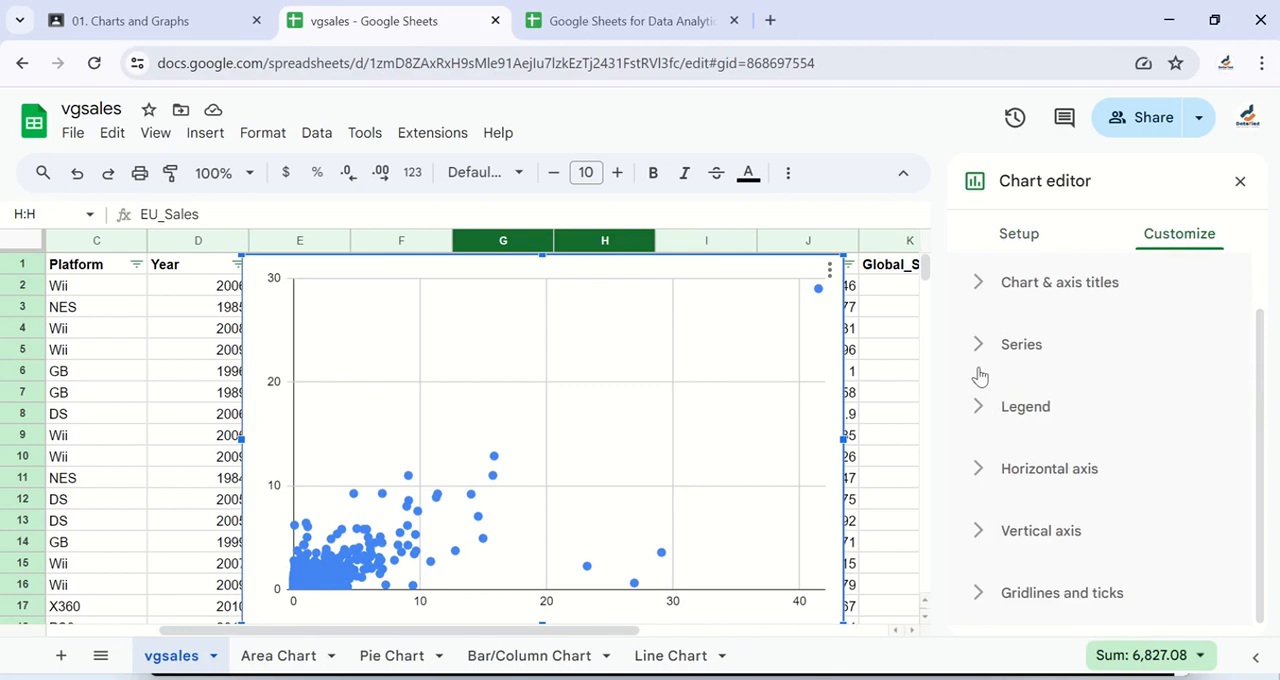
click(980, 283)
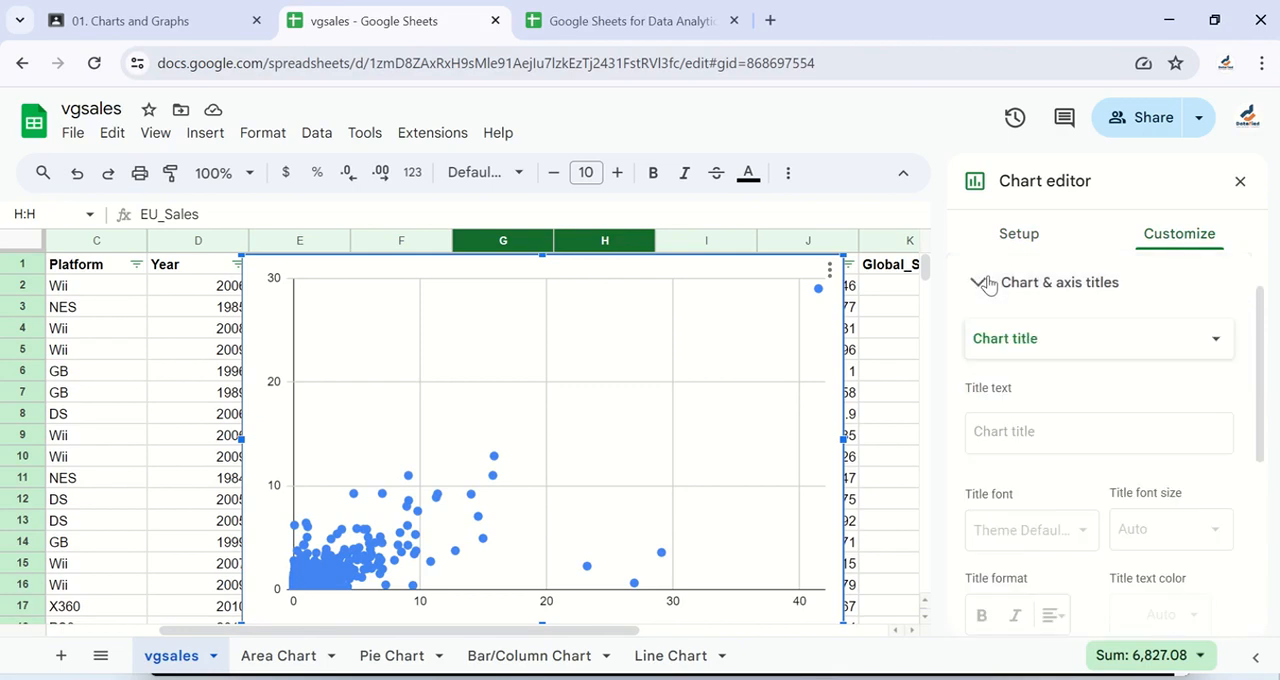
click(1077, 345)
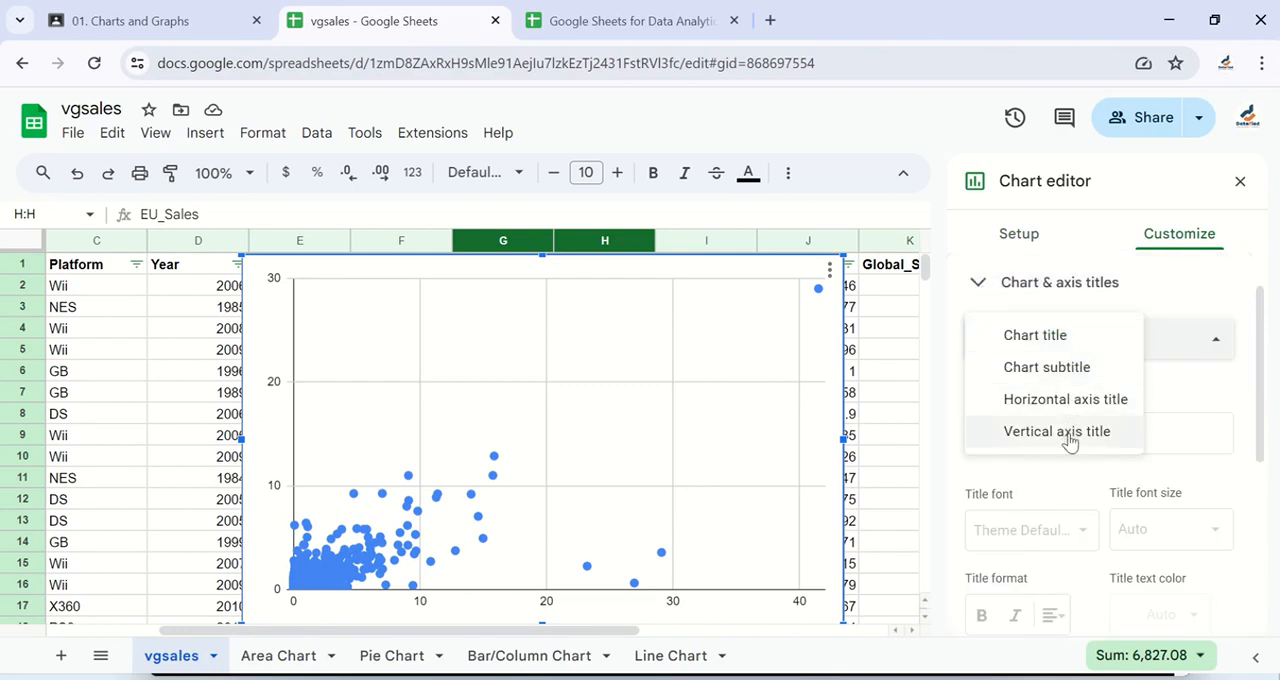
click(1085, 401)
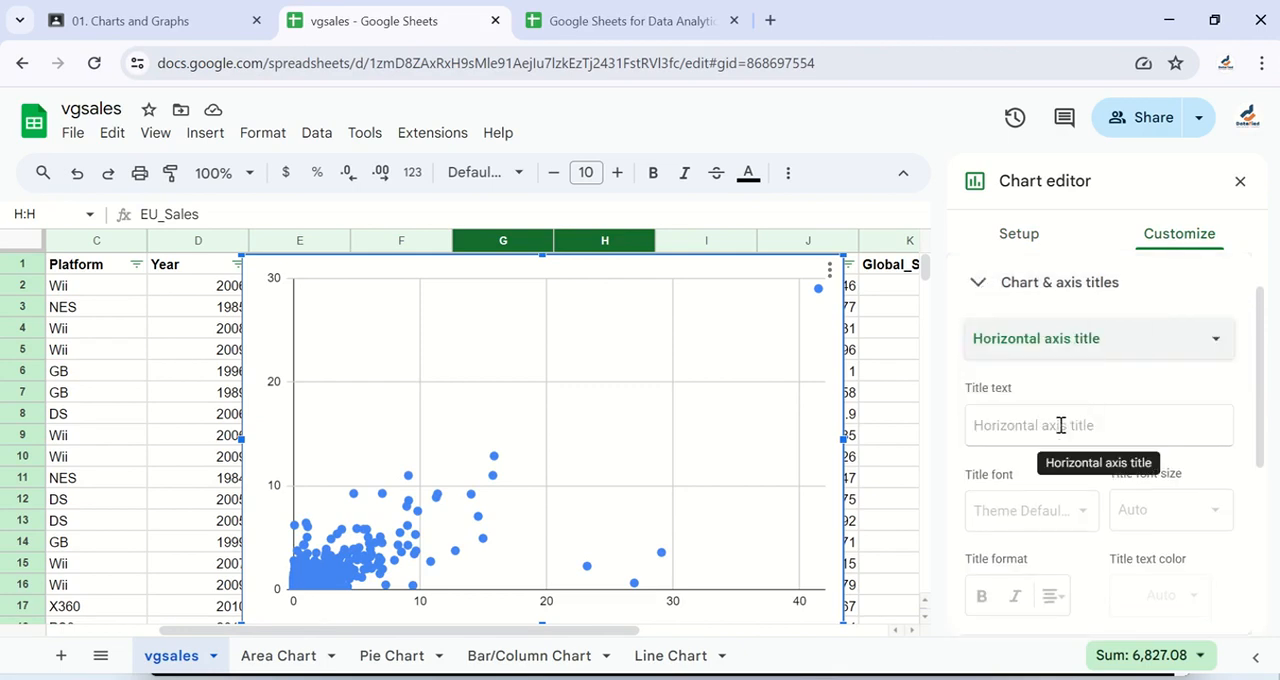
scroll(1023, 442, down, 2)
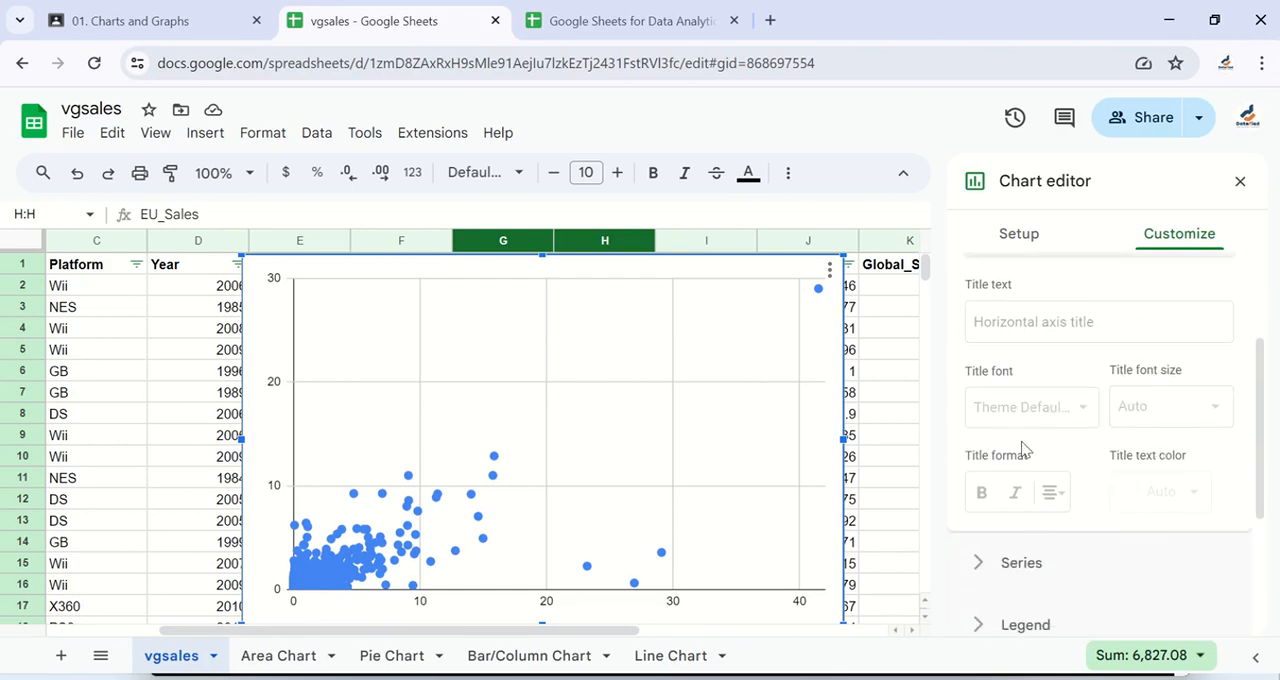
scroll(1023, 450, up, 2)
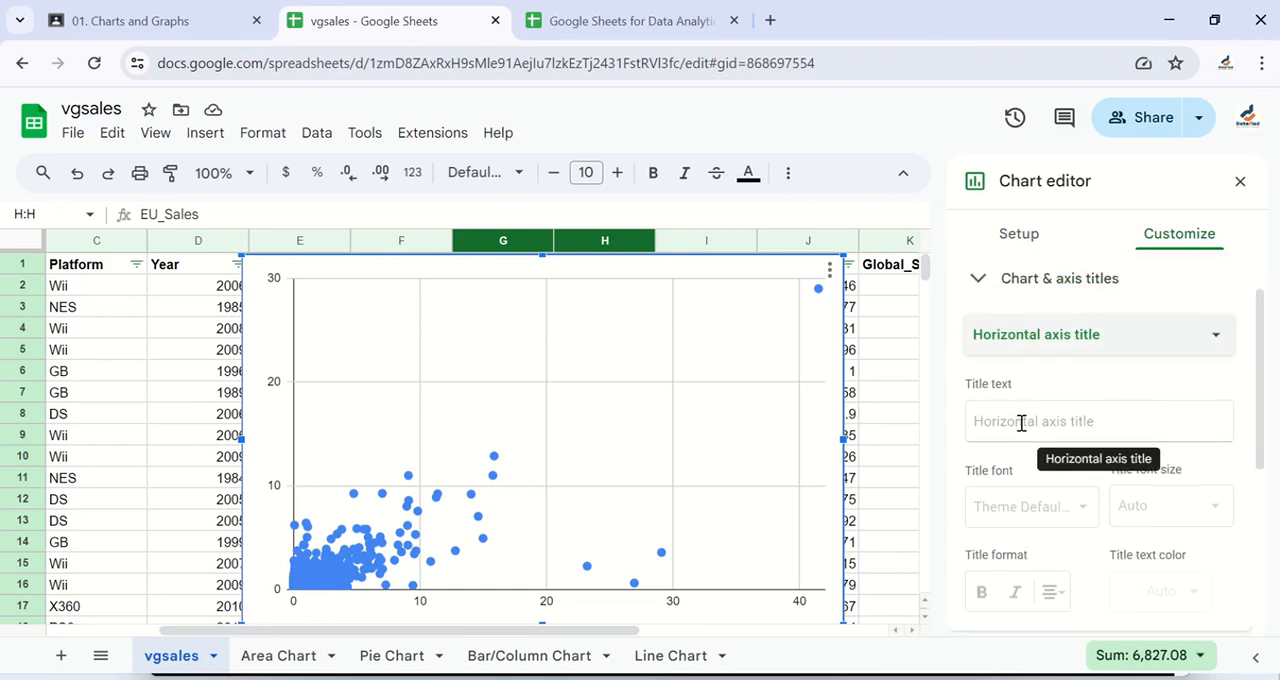
scroll(1022, 423, down, 2)
scroll(1087, 385, up, 2)
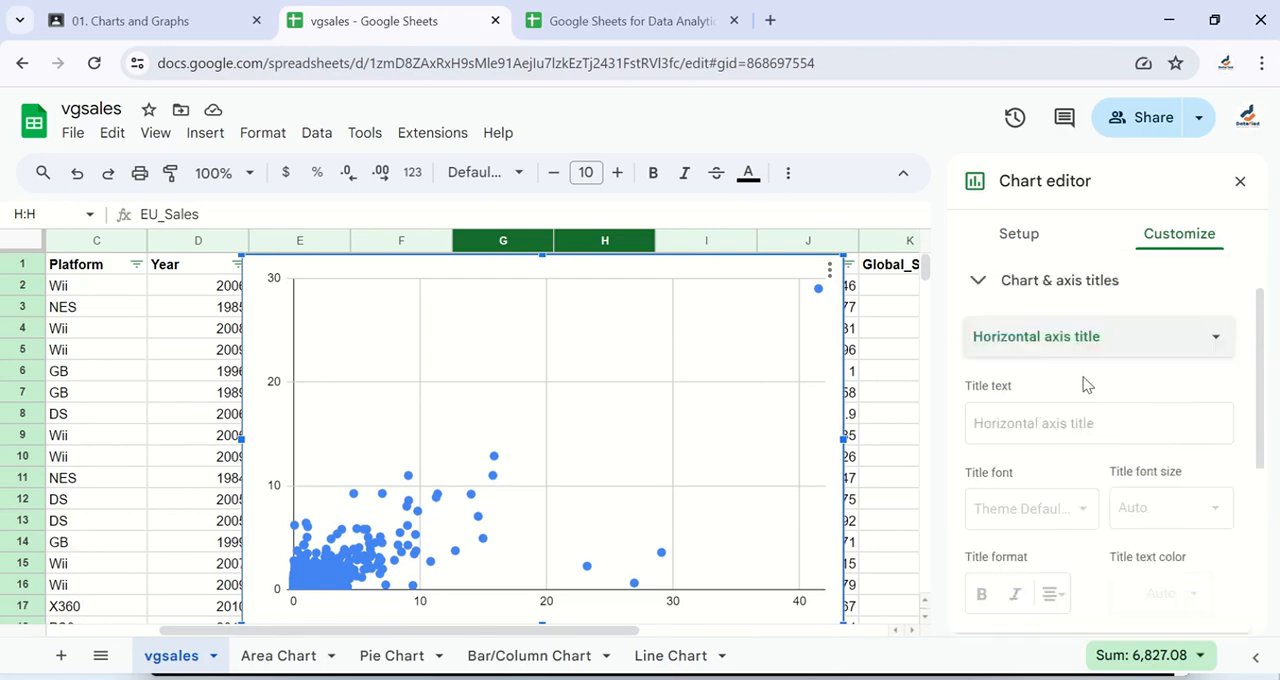
scroll(1087, 385, up, 1)
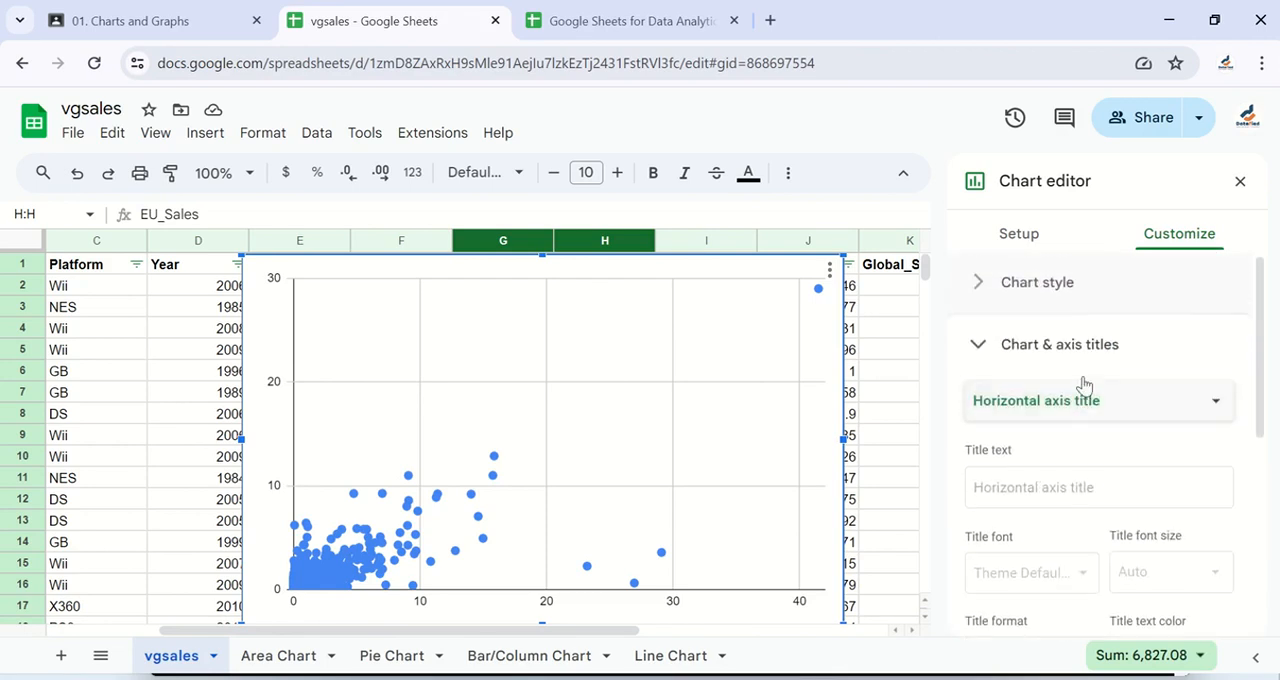
click(975, 347)
- Try combining the chart's data ranges vertically, and set the combination back to Horizontally
click(1022, 233)
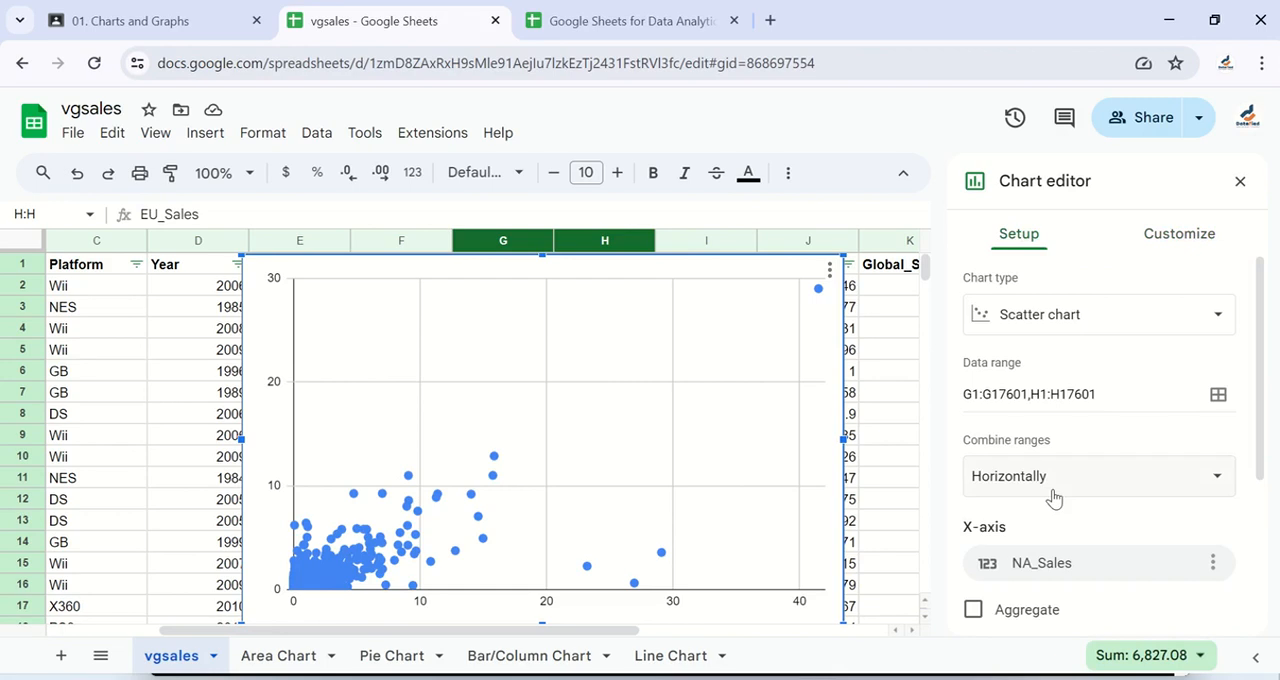
scroll(1054, 497, down, 1)
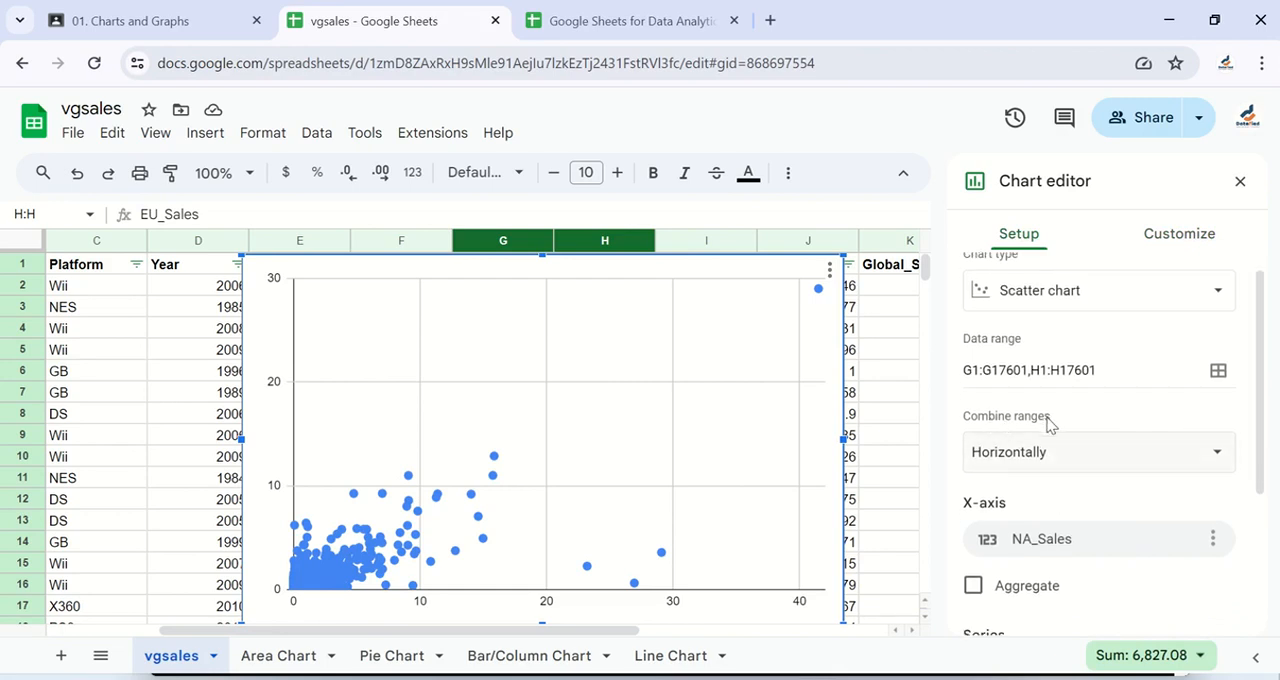
scroll(1058, 452, down, 1)
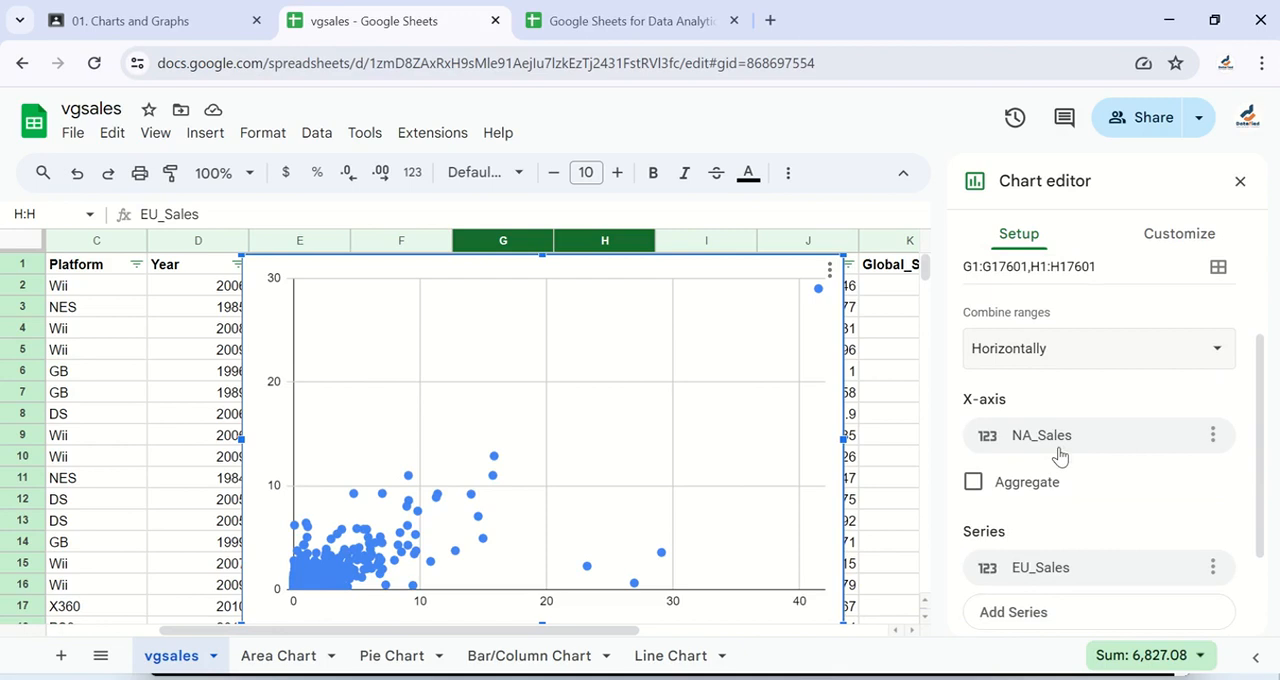
click(1054, 357)
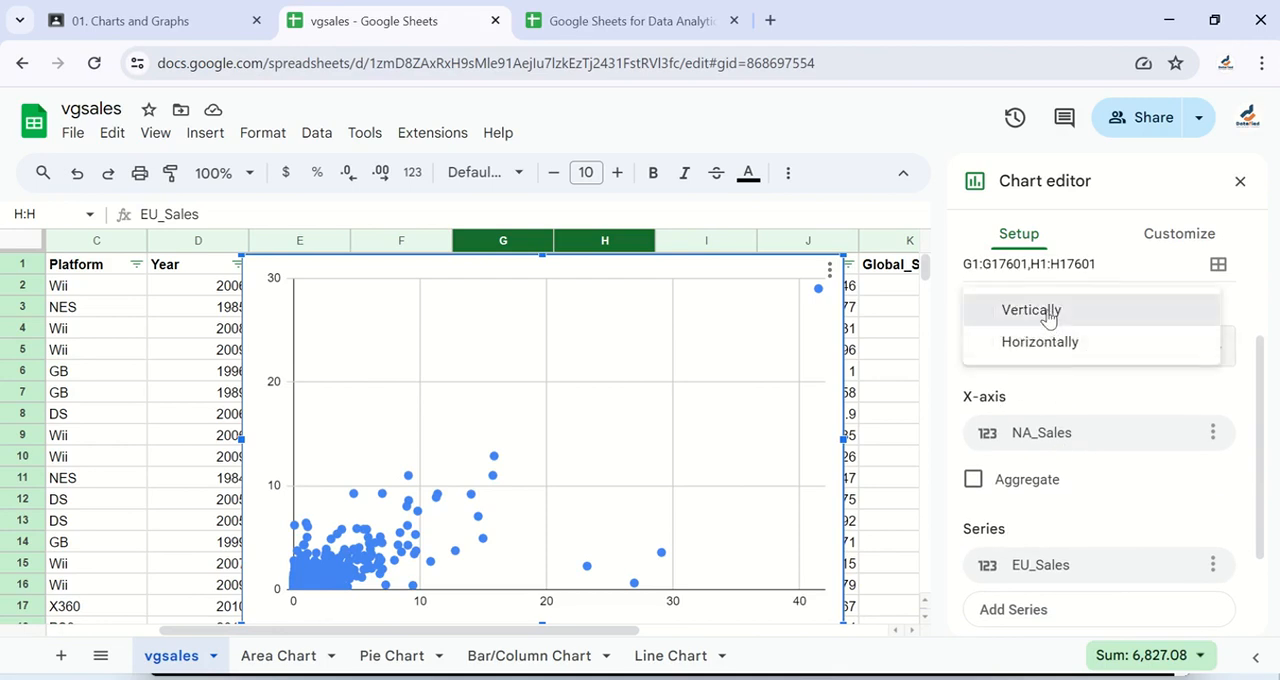
click(1047, 318)
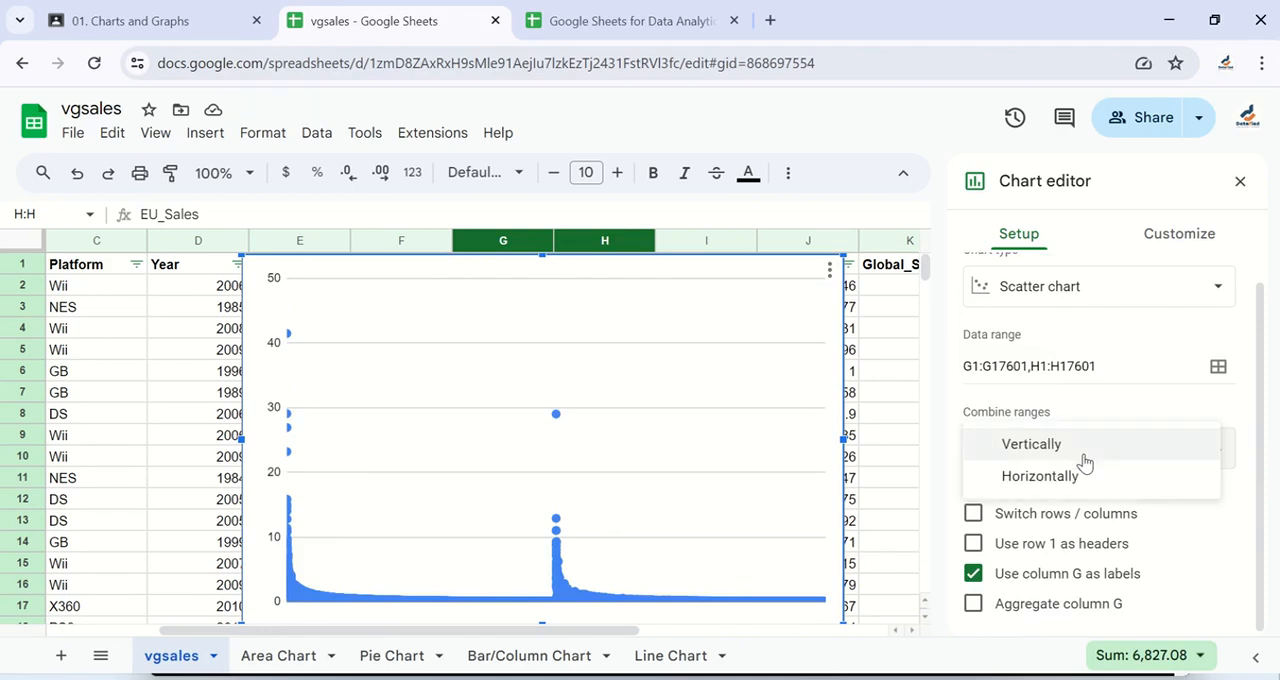
click(1072, 488)
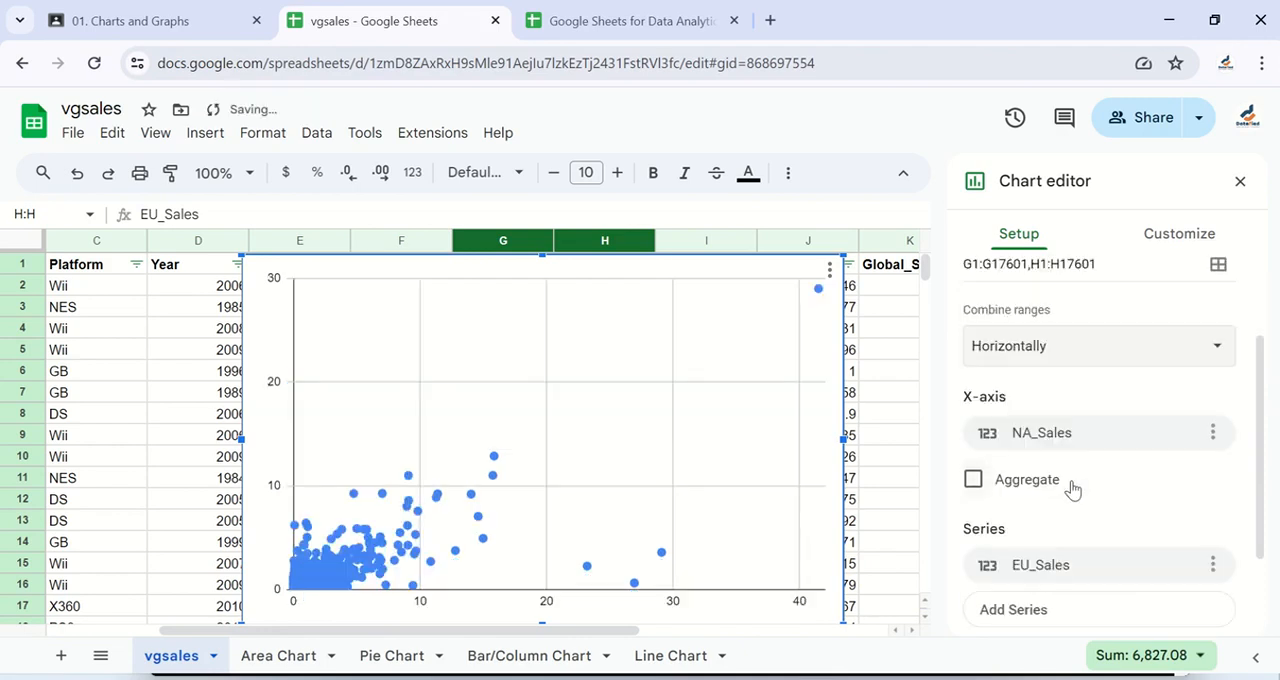
- Examine the chart's X-axis, series, aggregation and header options in its setup
scroll(1066, 414, down, 1)
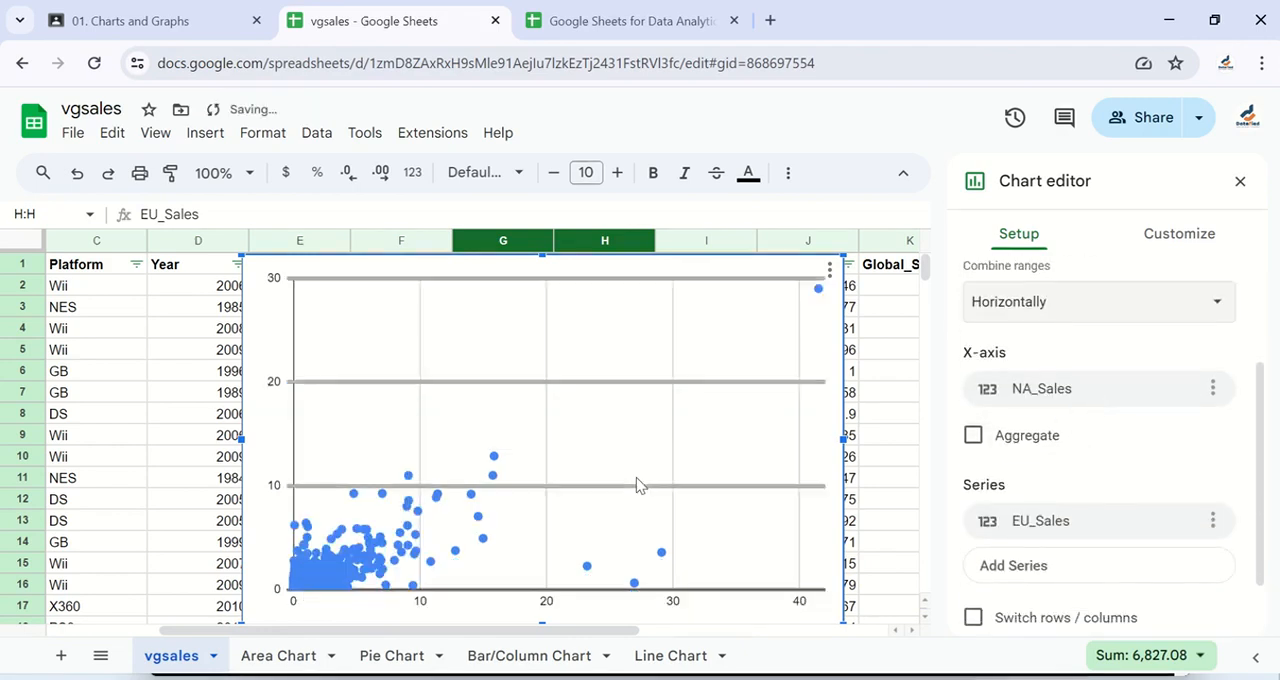
scroll(636, 477, down, 1)
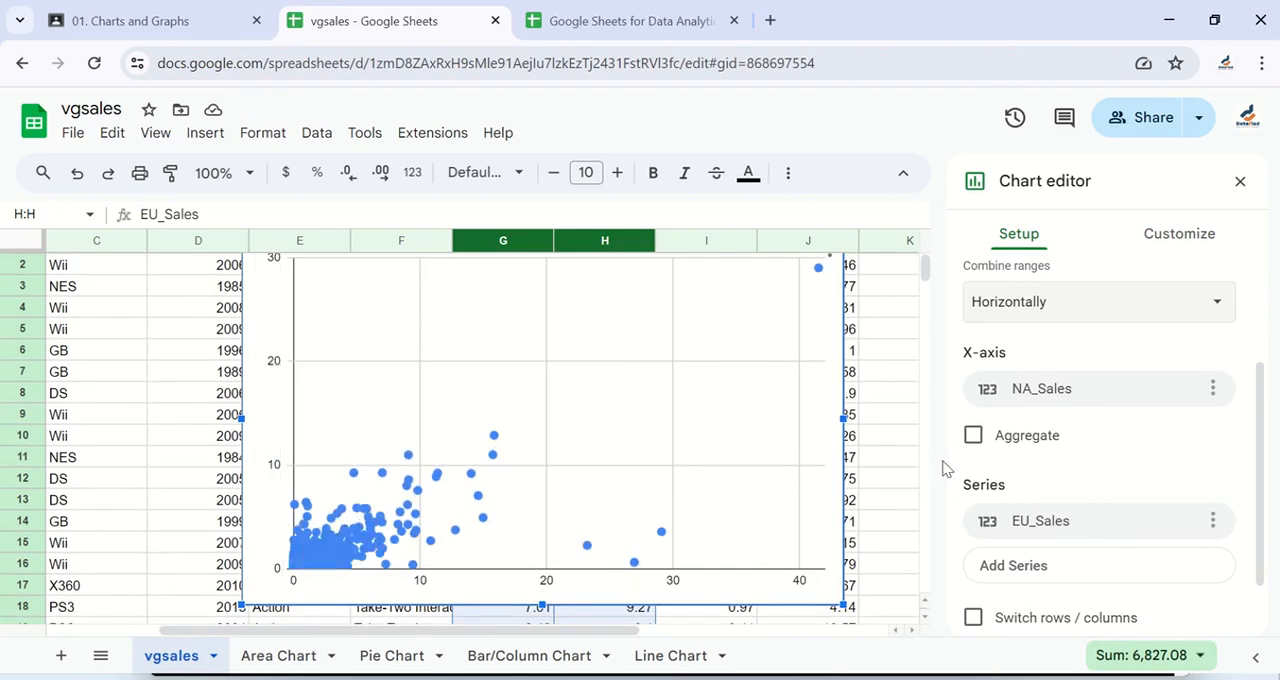
scroll(1069, 440, down, 1)
scroll(1069, 440, down, 1)
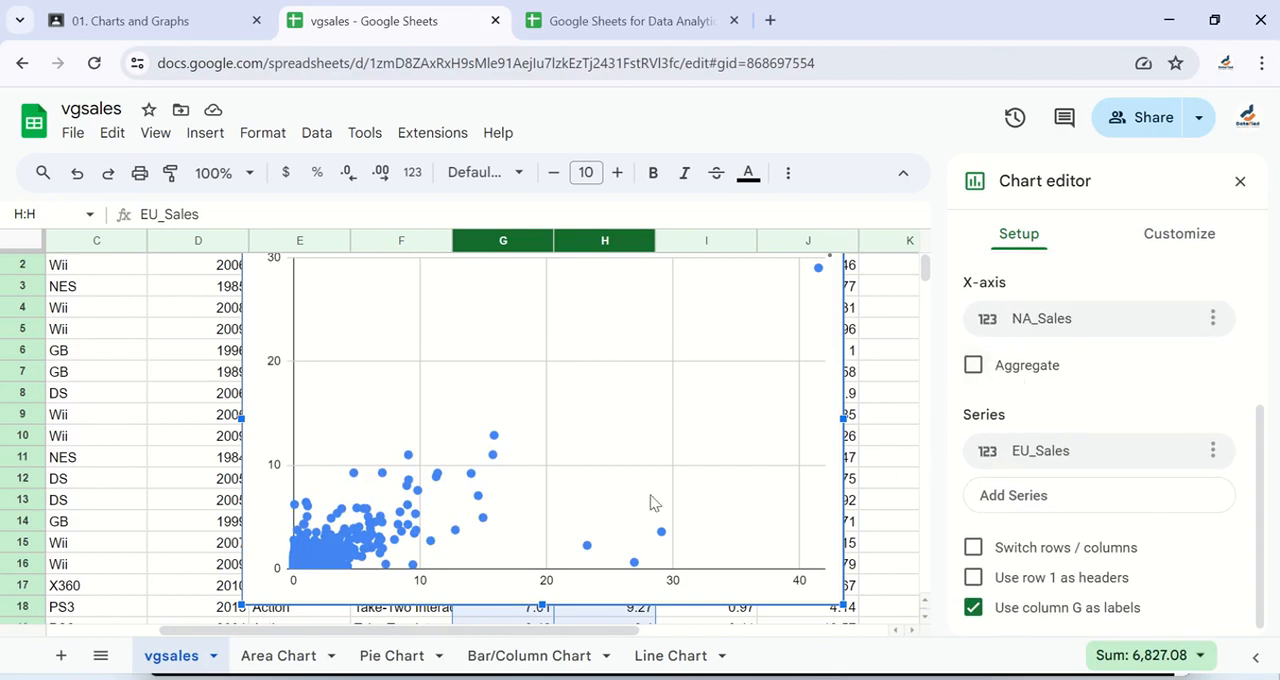
scroll(1042, 390, down, 1)
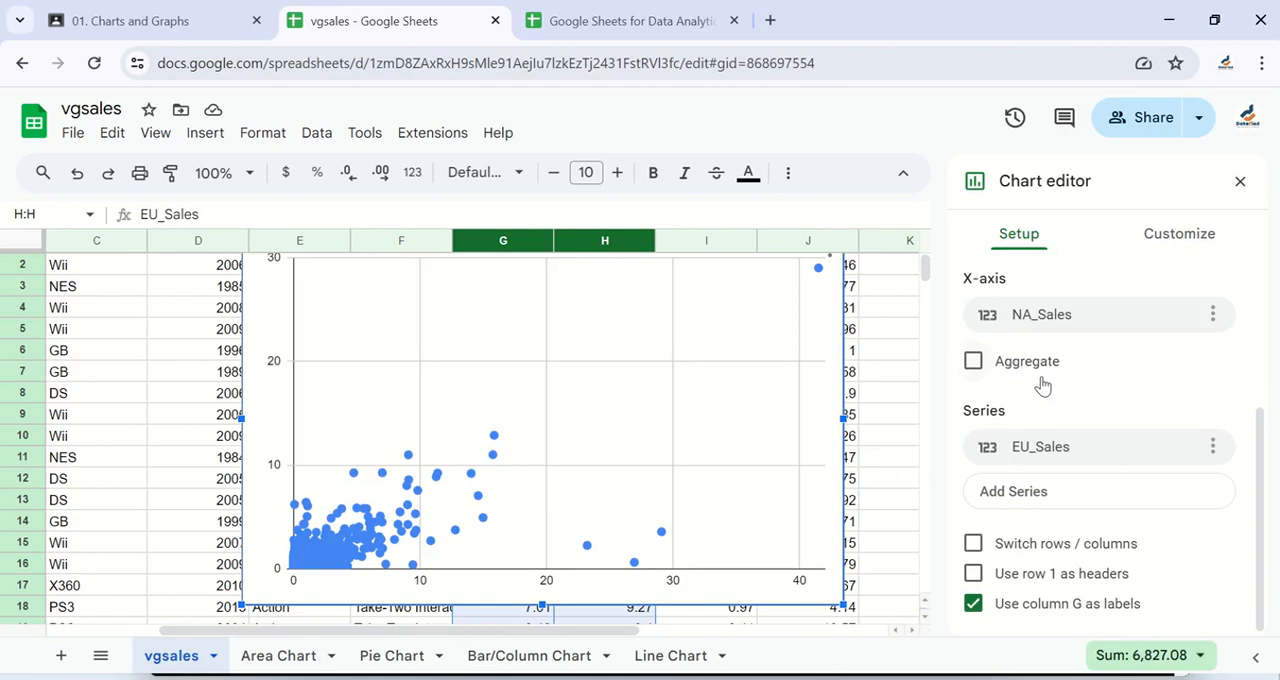
scroll(1043, 437, up, 1)
scroll(1043, 435, down, 1)
scroll(1033, 483, up, 3)
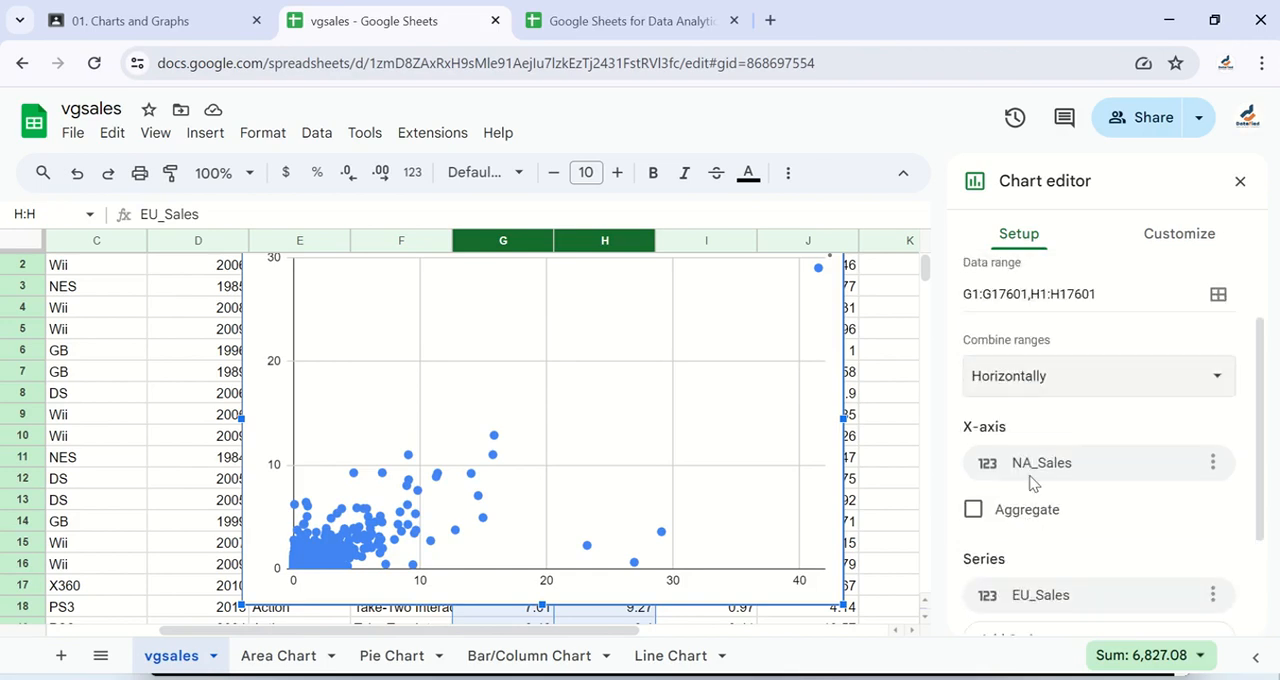
scroll(1033, 483, up, 1)
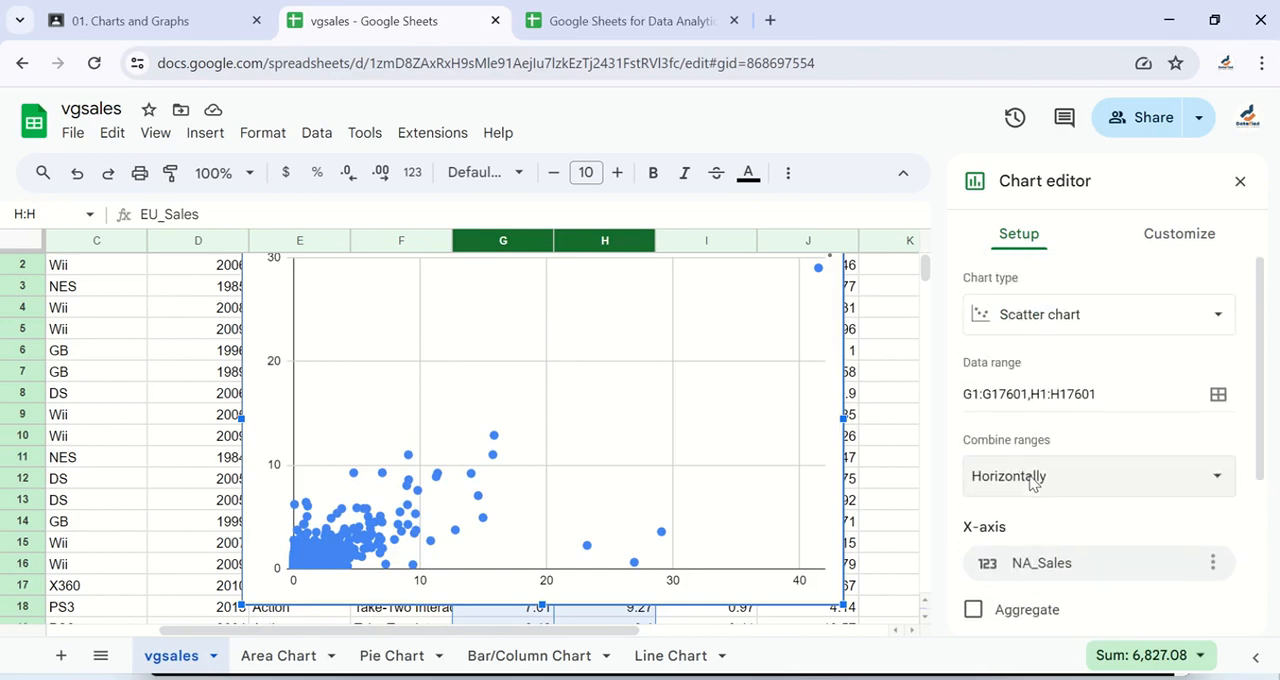
- Open the colour choices for the EU_Sales series and go from there to the theme customization
click(1172, 233)
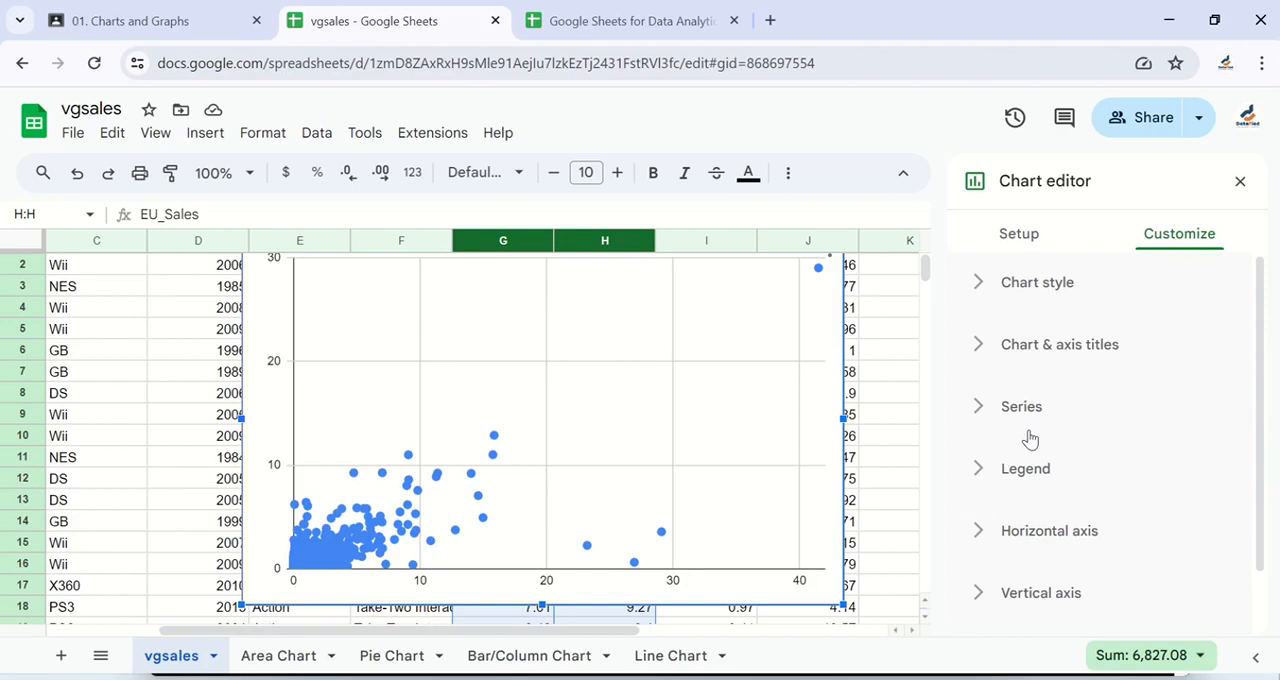
scroll(1030, 438, down, 1)
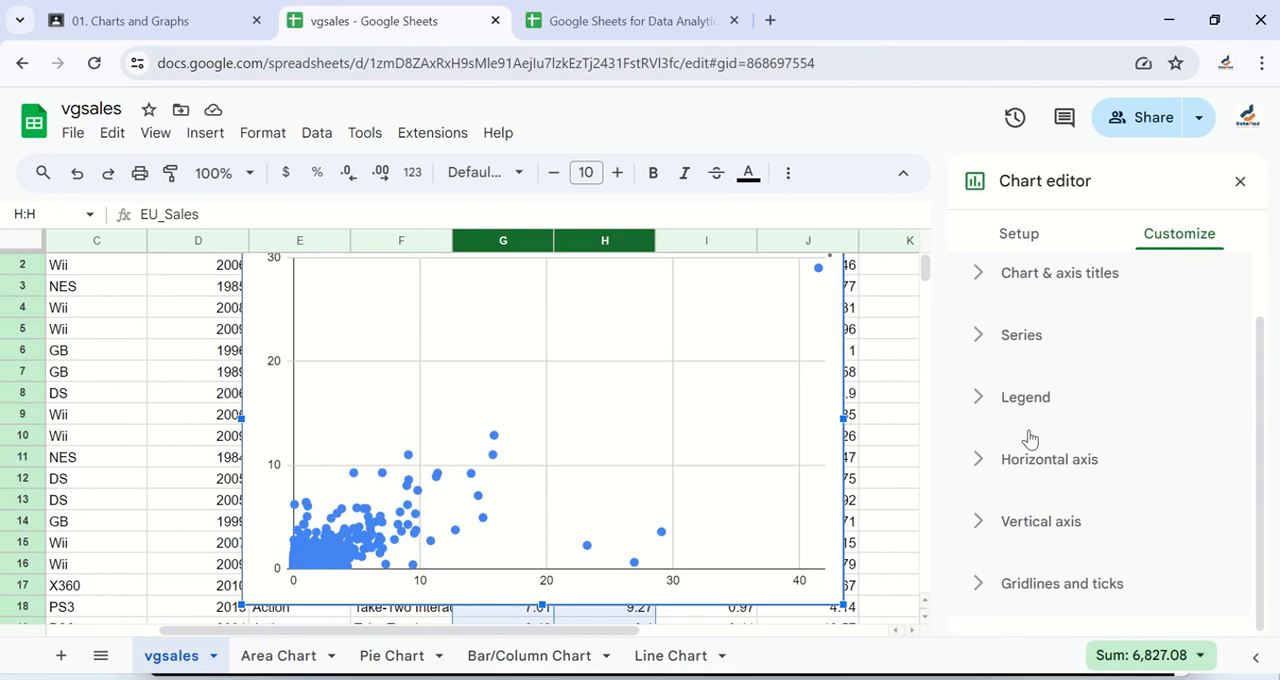
click(976, 341)
scroll(1082, 470, down, 1)
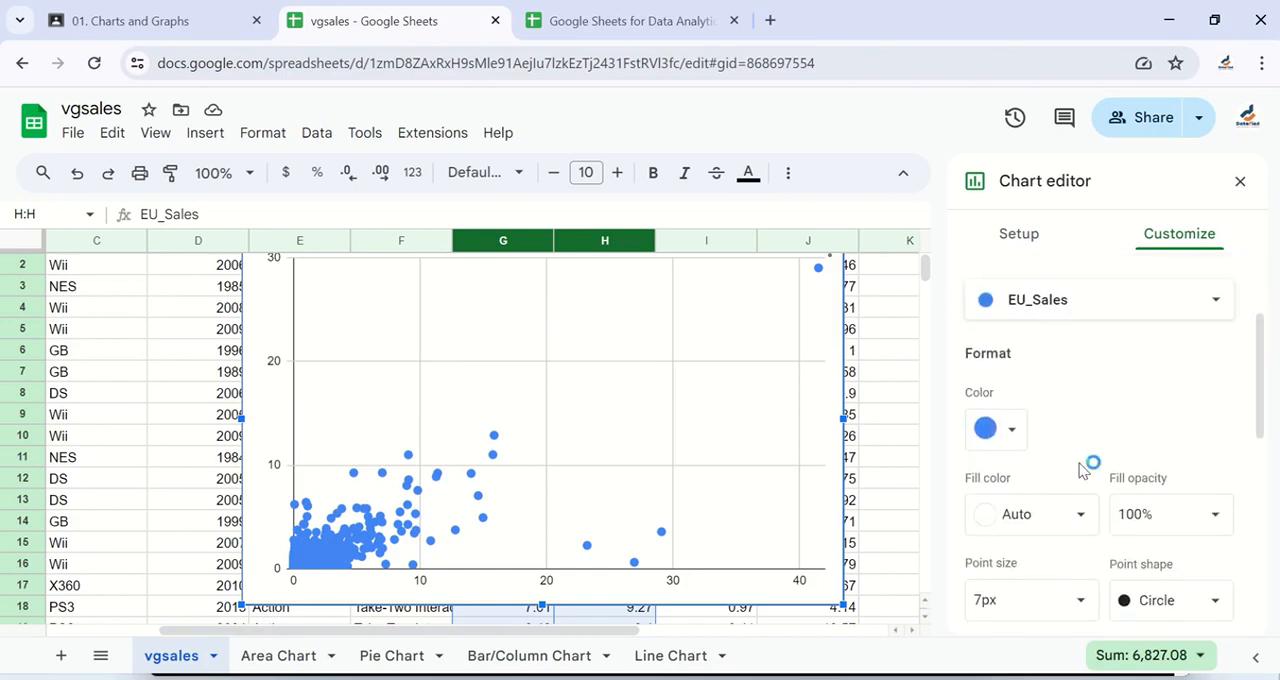
click(1047, 366)
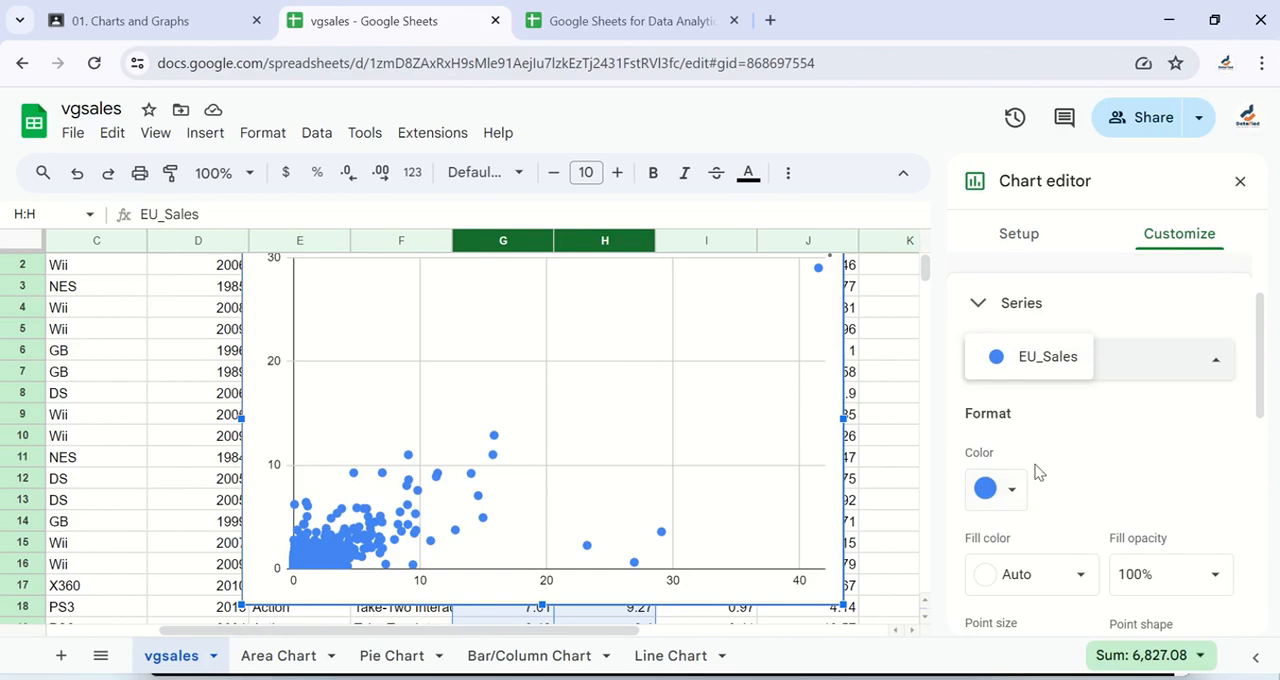
click(1003, 500)
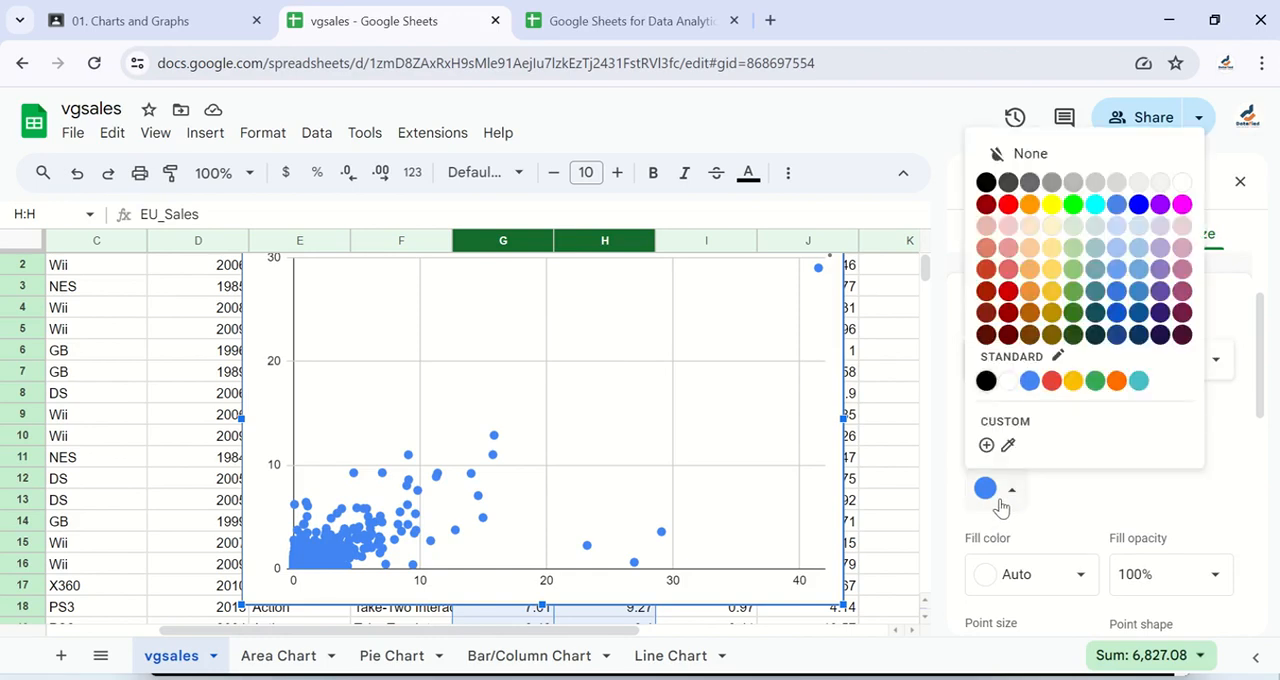
click(1050, 382)
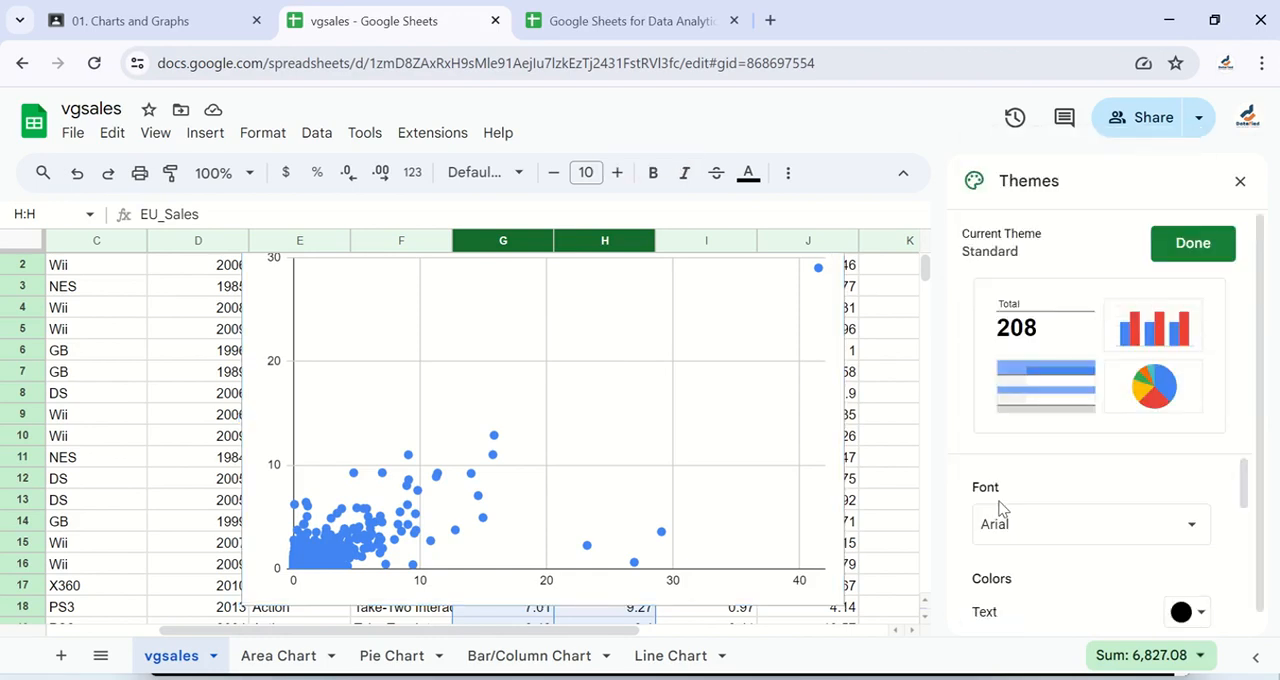
- Look through the Standard theme's font and accent colour settings, and close the themes without changes
click(1176, 255)
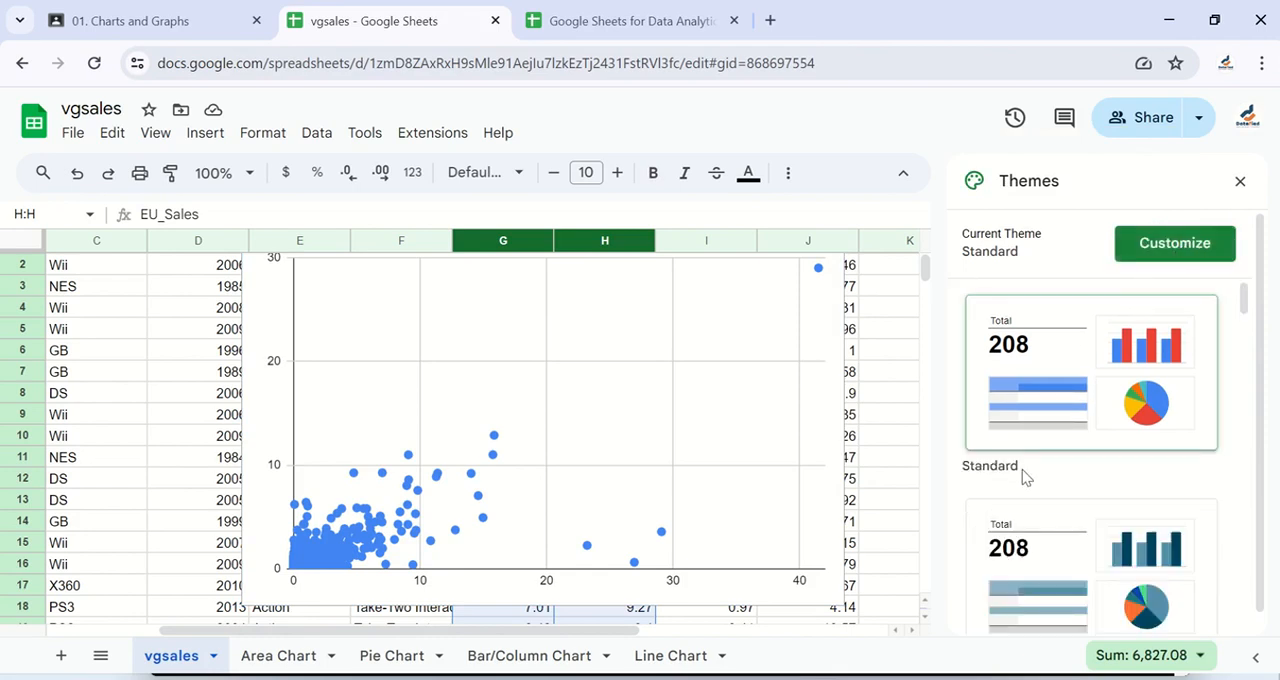
click(1143, 240)
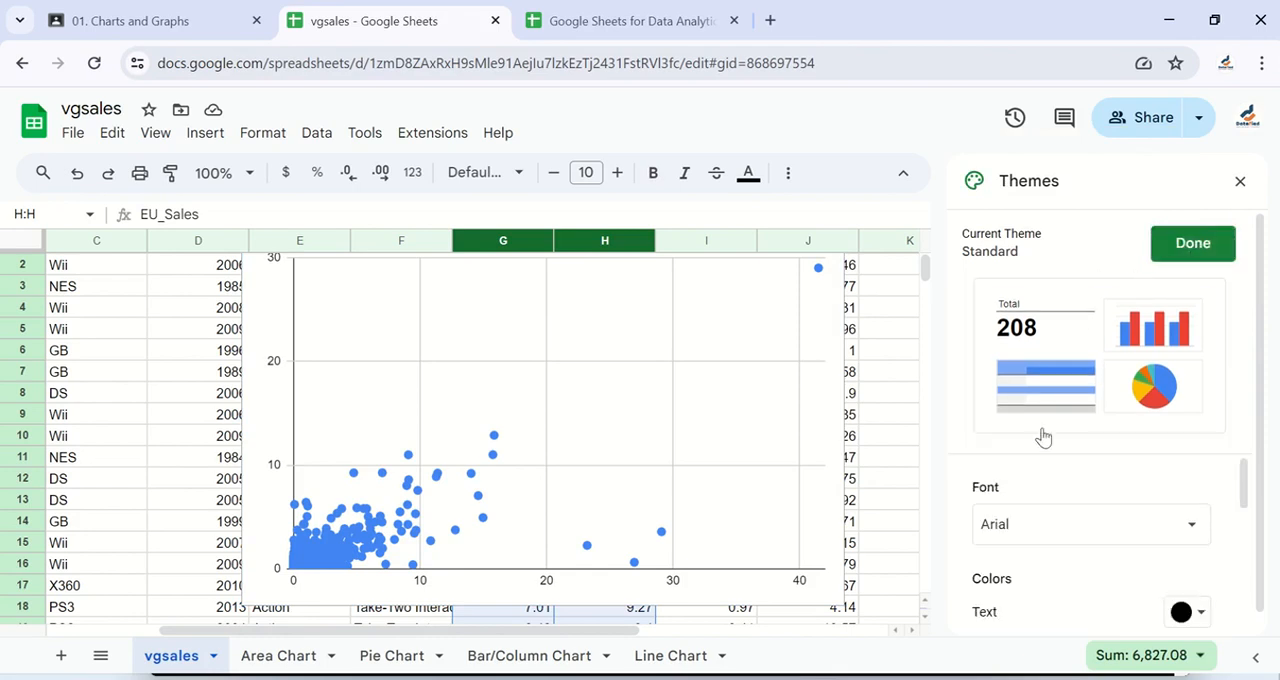
scroll(1031, 497, down, 5)
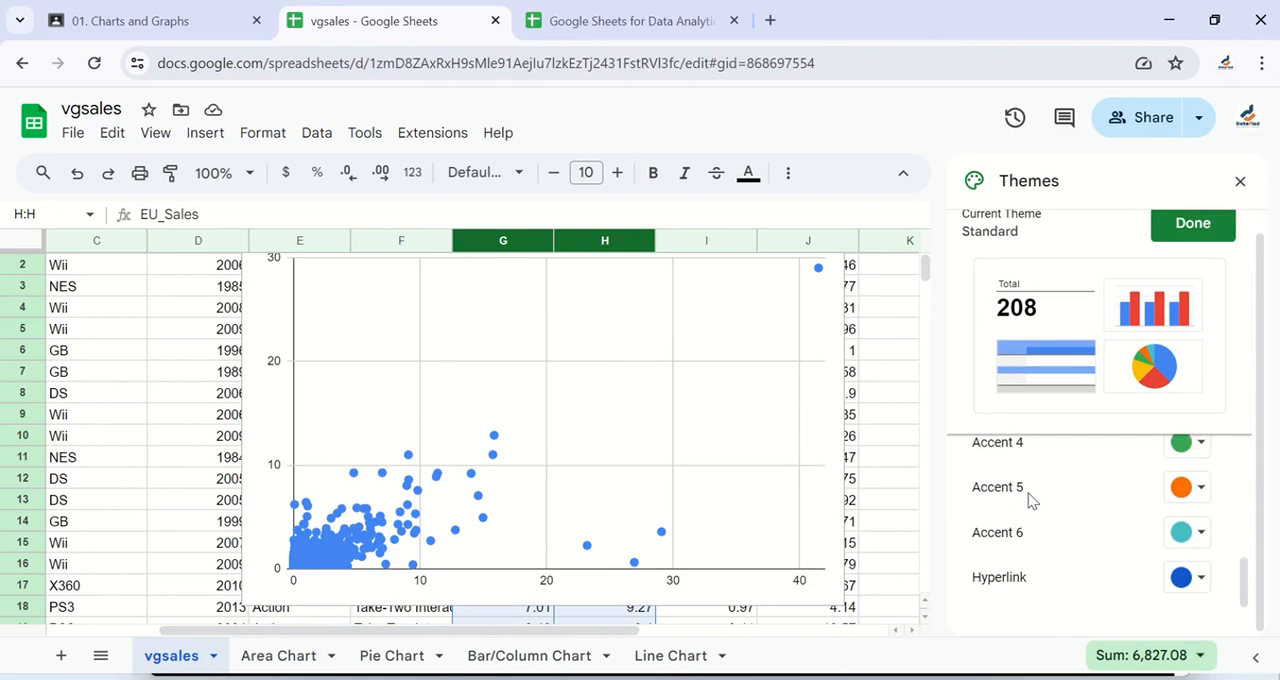
scroll(1031, 497, up, 5)
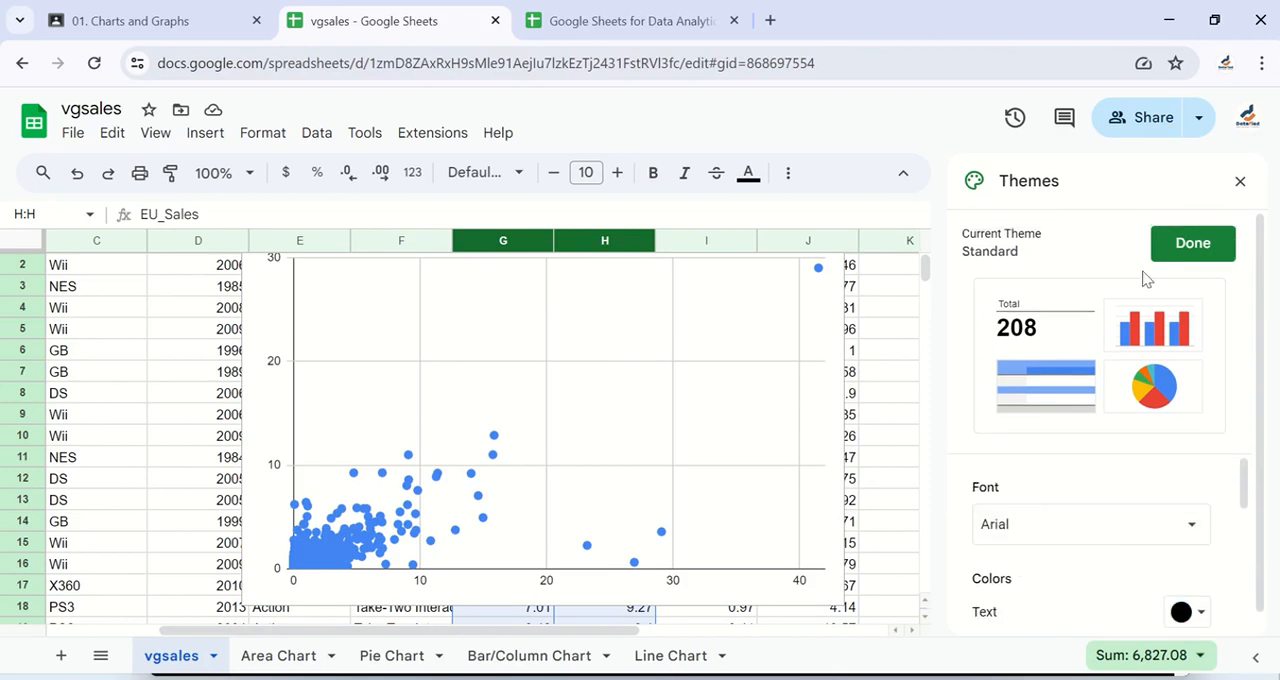
click(1238, 181)
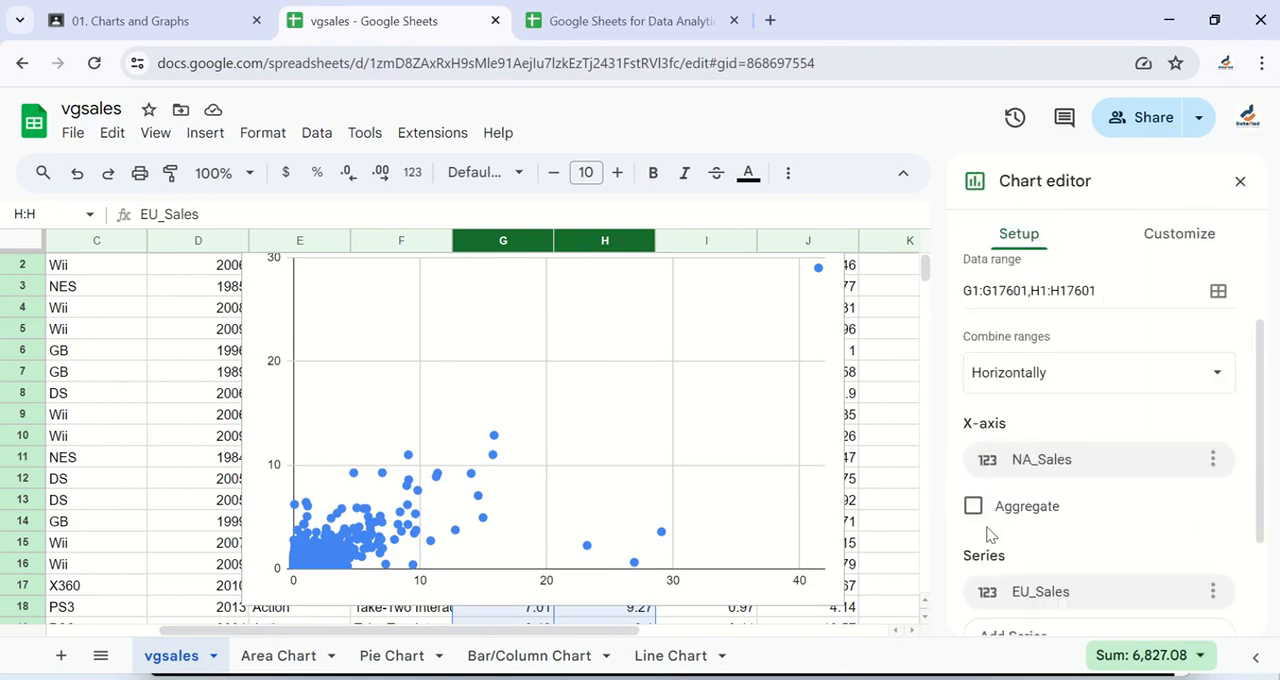
- Customize the EU_Sales series by colouring its points with the standard red
scroll(990, 530, down, 1)
scroll(1010, 519, down, 1)
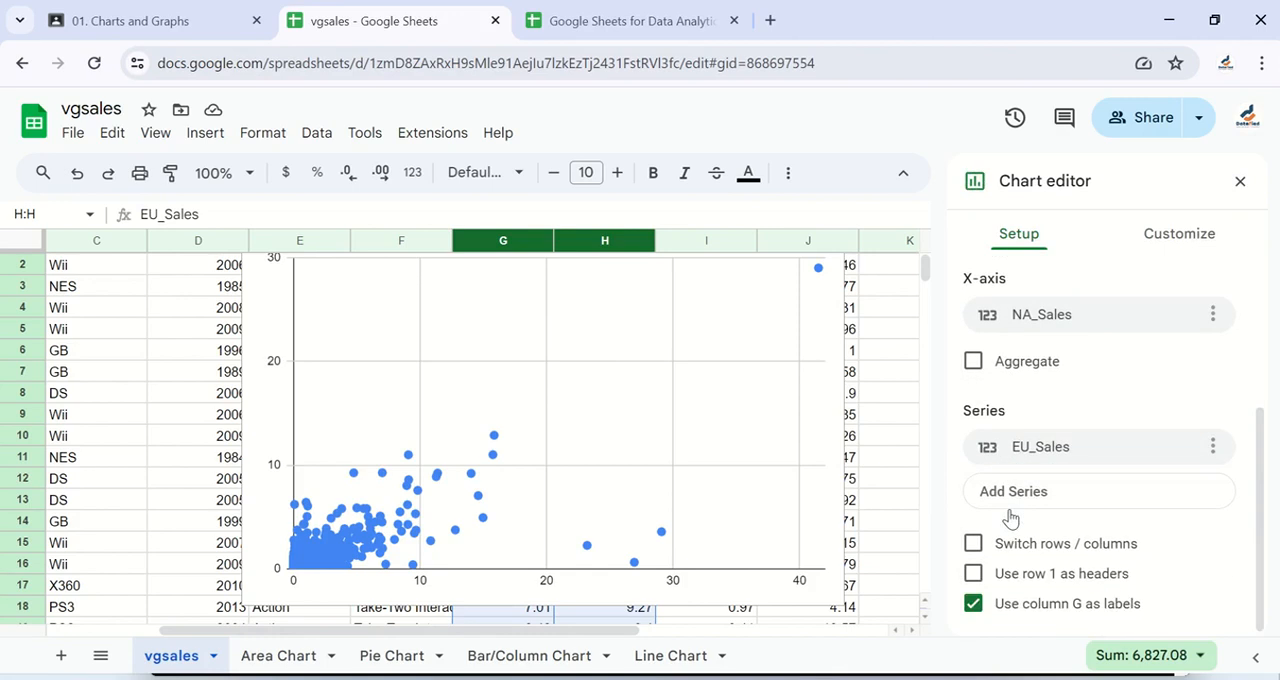
scroll(1010, 519, up, 3)
click(1163, 236)
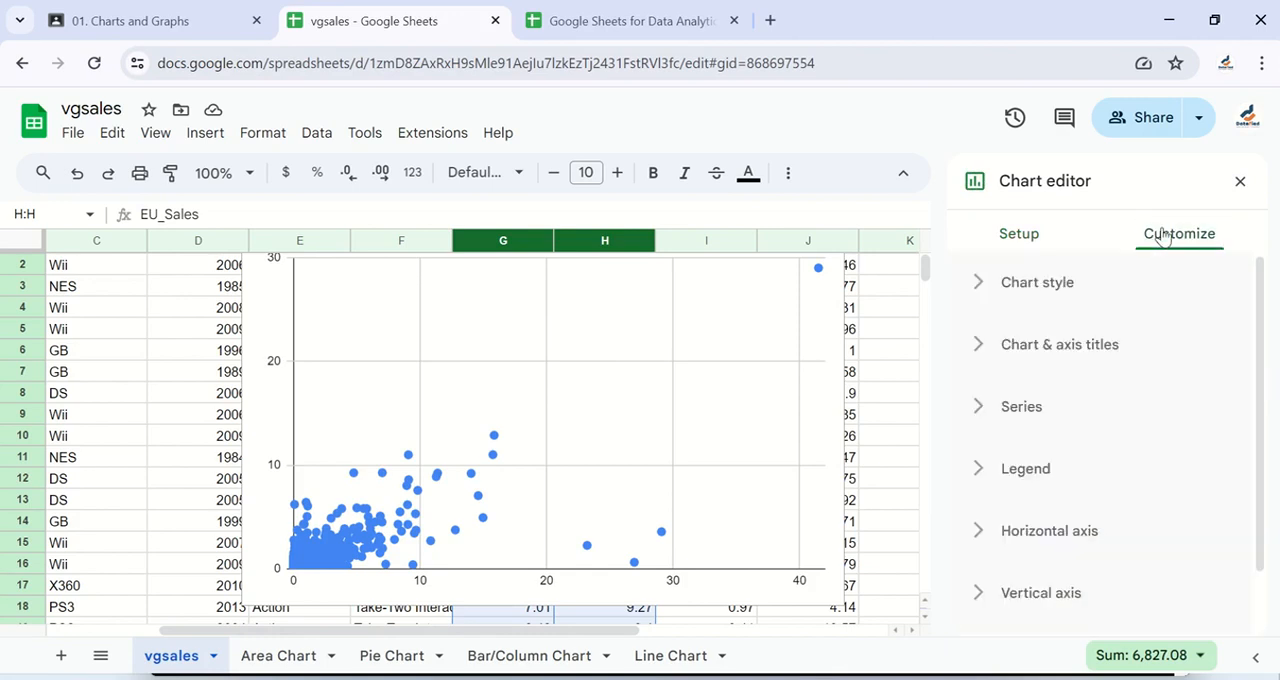
click(985, 408)
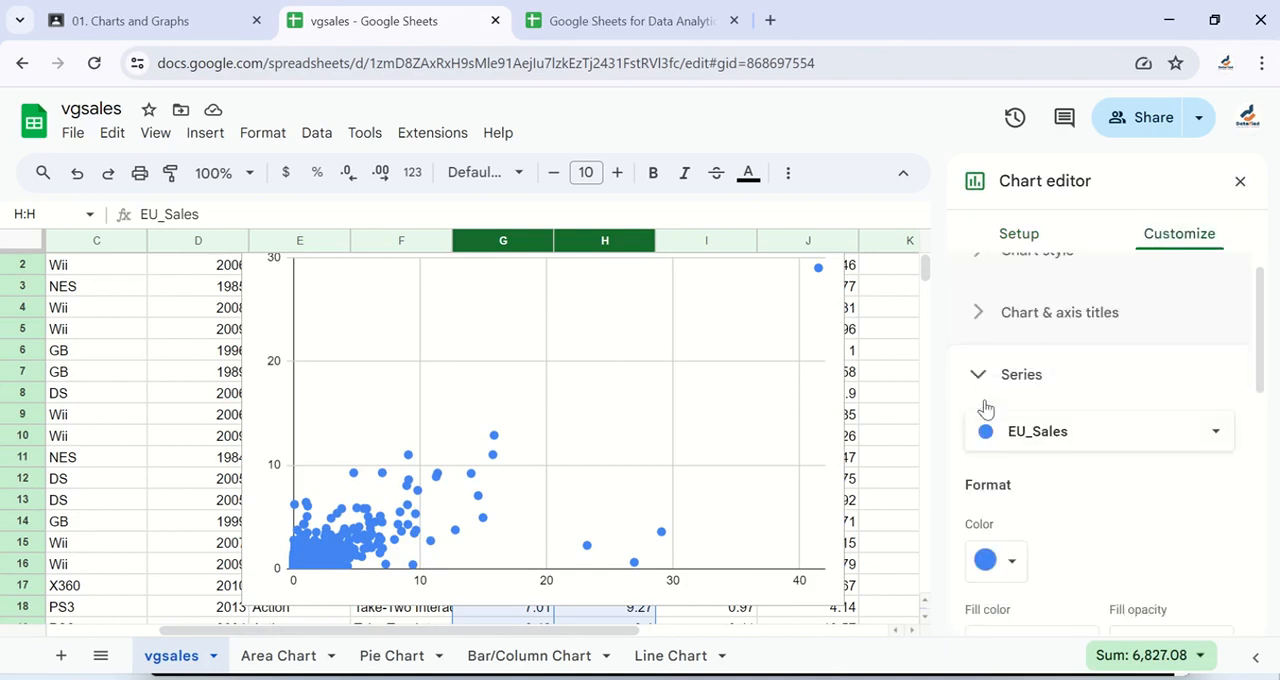
scroll(1037, 366, down, 1)
click(1011, 480)
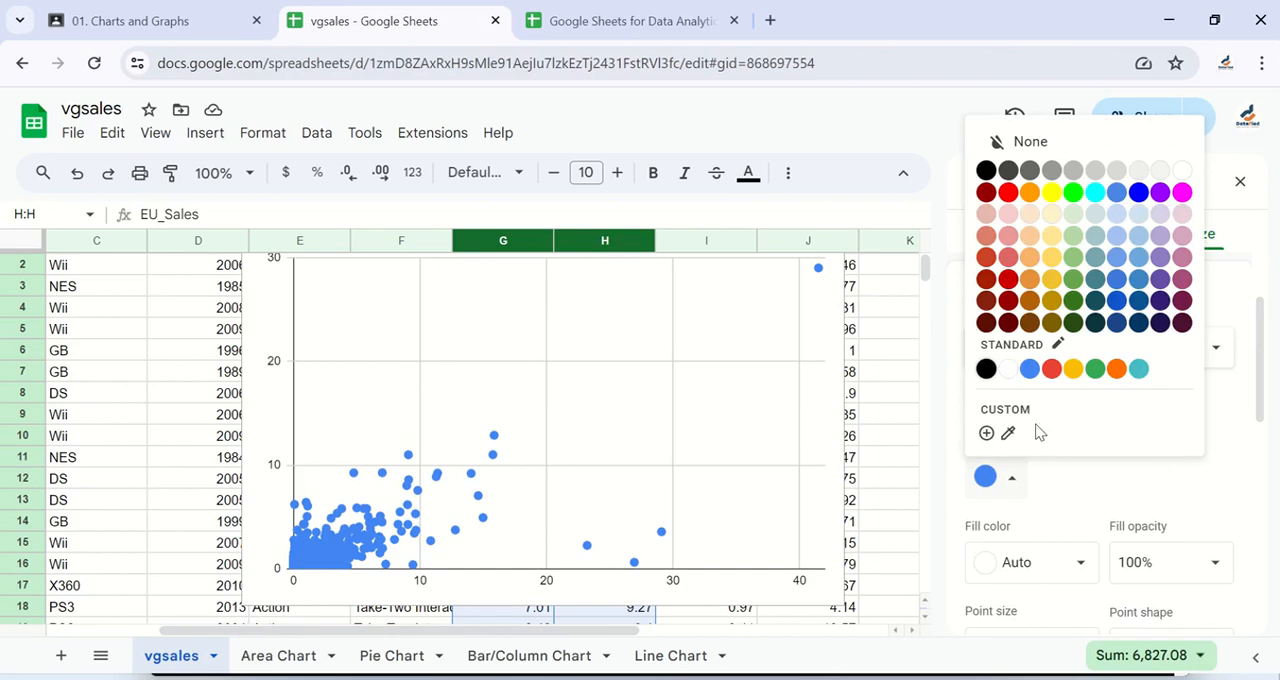
click(1051, 370)
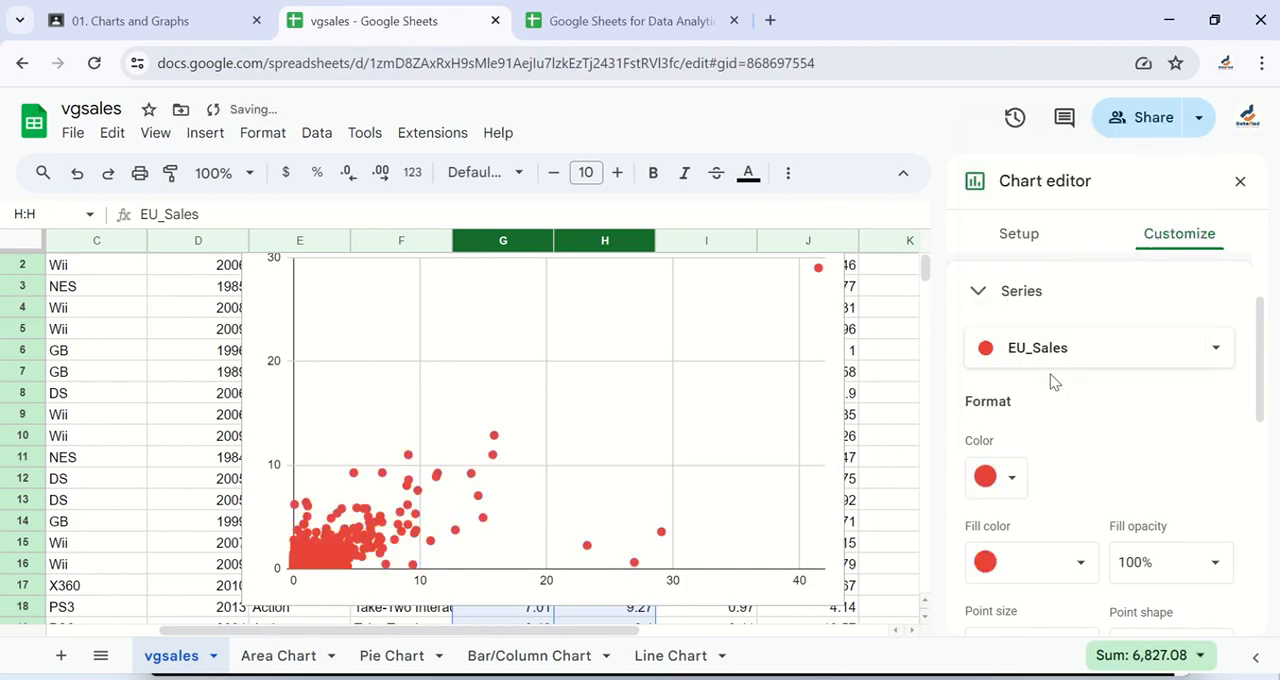
- Try a dark red for the EU_Sales points, and set their colour back to the standard red
click(1011, 484)
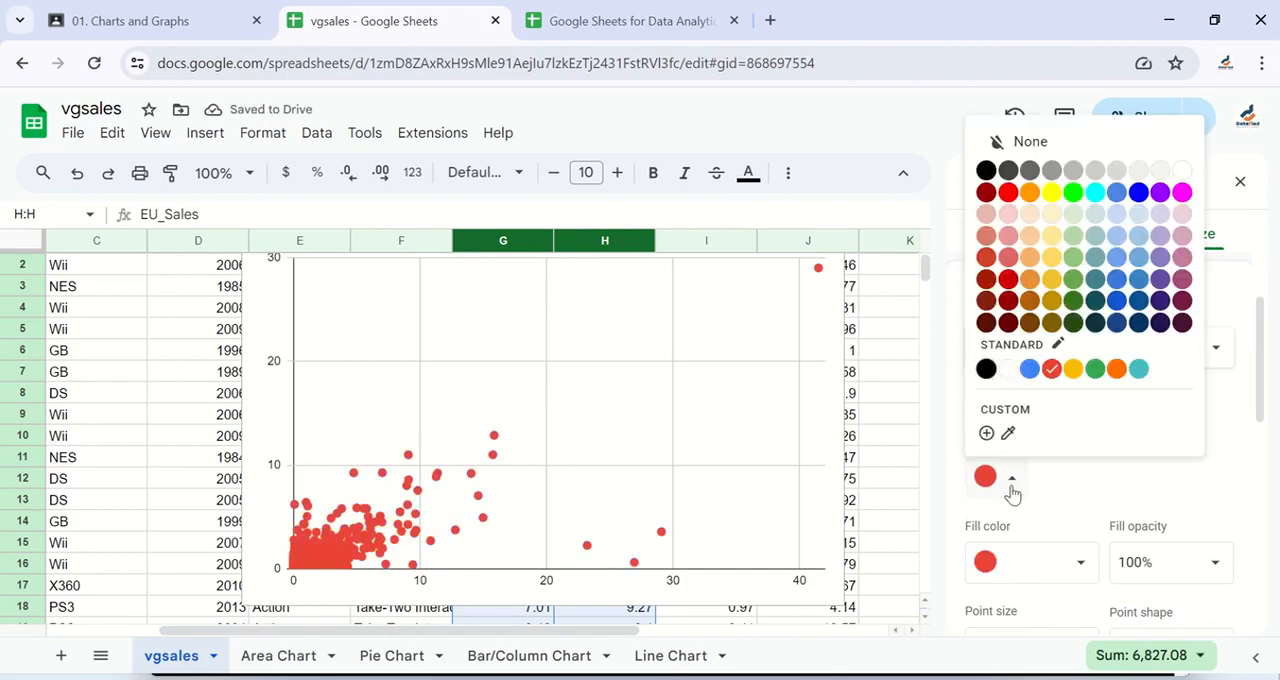
click(987, 280)
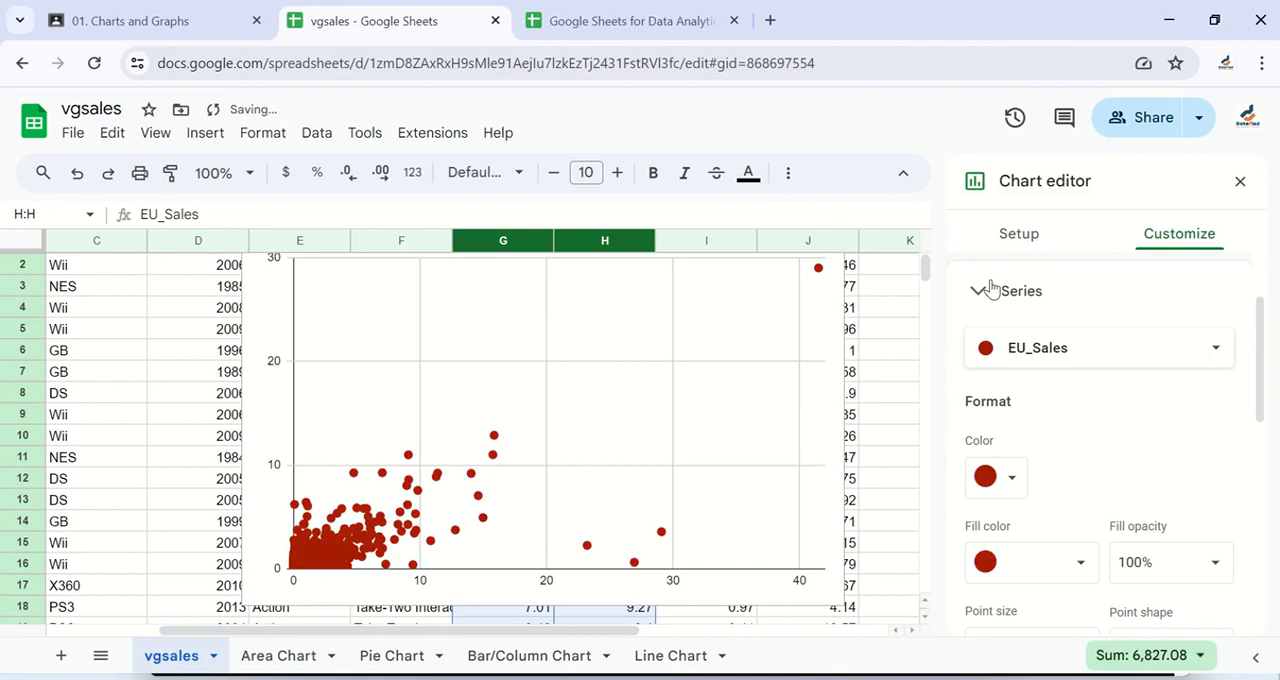
click(1011, 478)
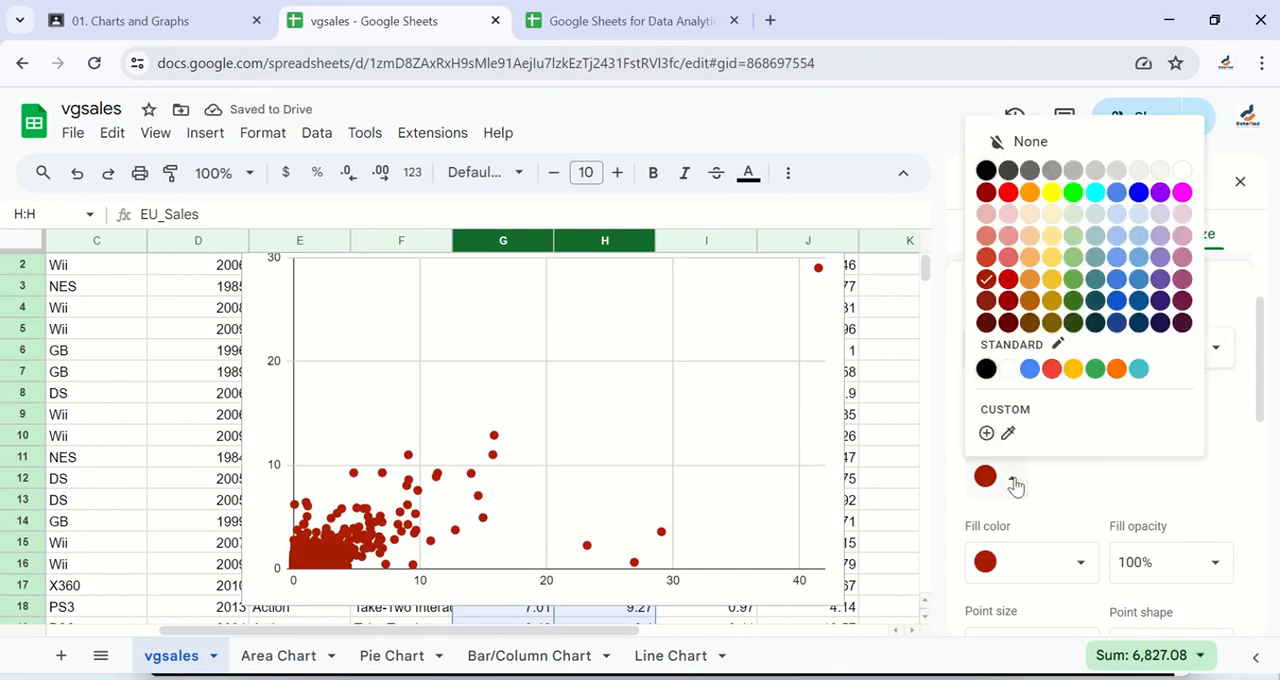
click(1052, 370)
- Return the EU_Sales points' colour to blue and set their fill opacity to 50%
scroll(1058, 470, down, 1)
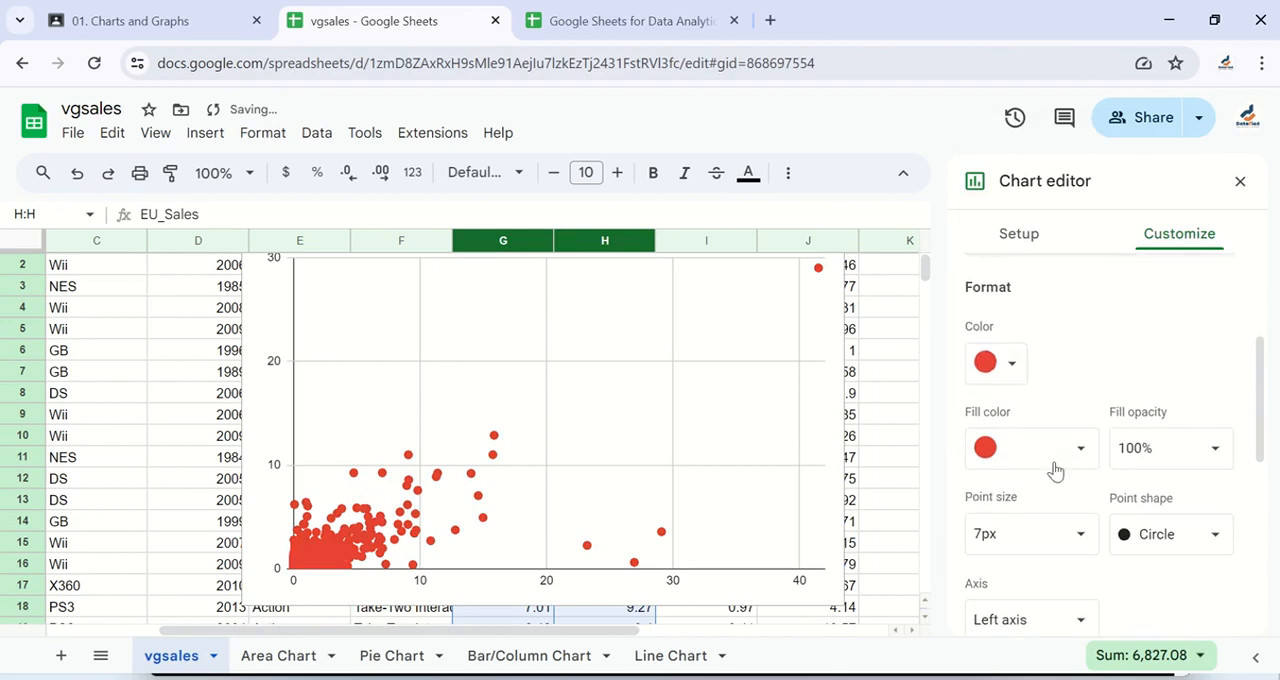
scroll(1058, 470, down, 1)
scroll(1054, 462, down, 1)
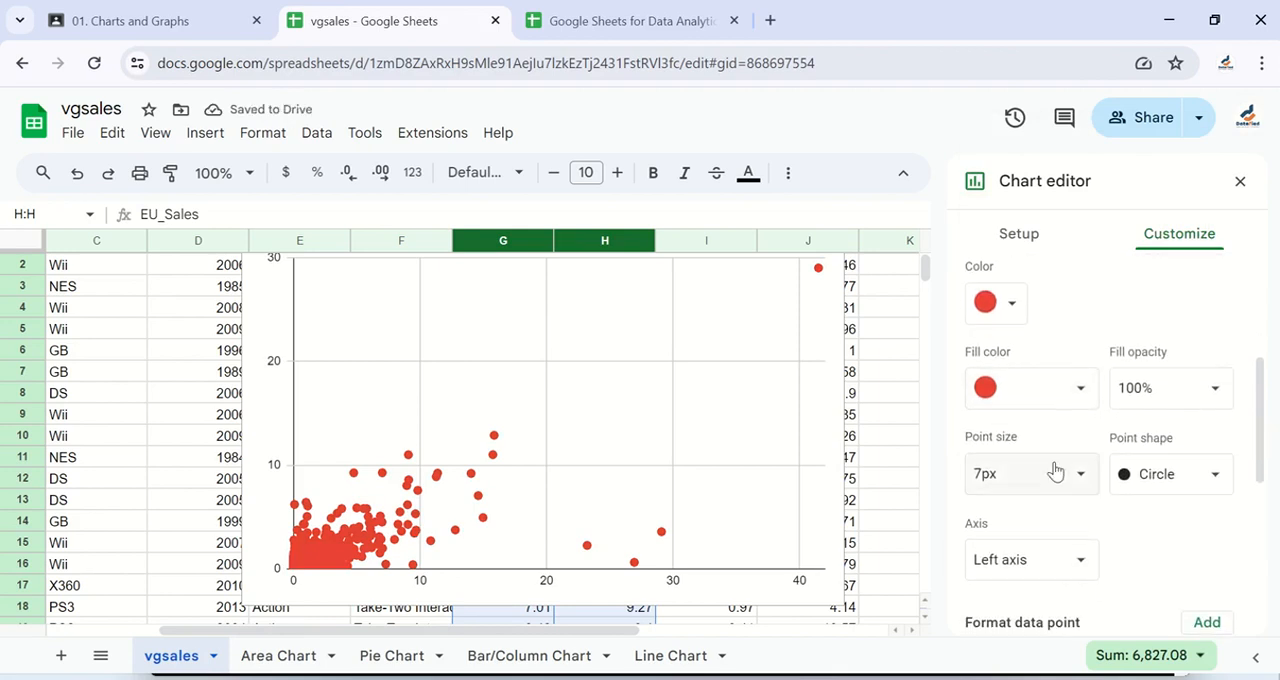
click(1208, 390)
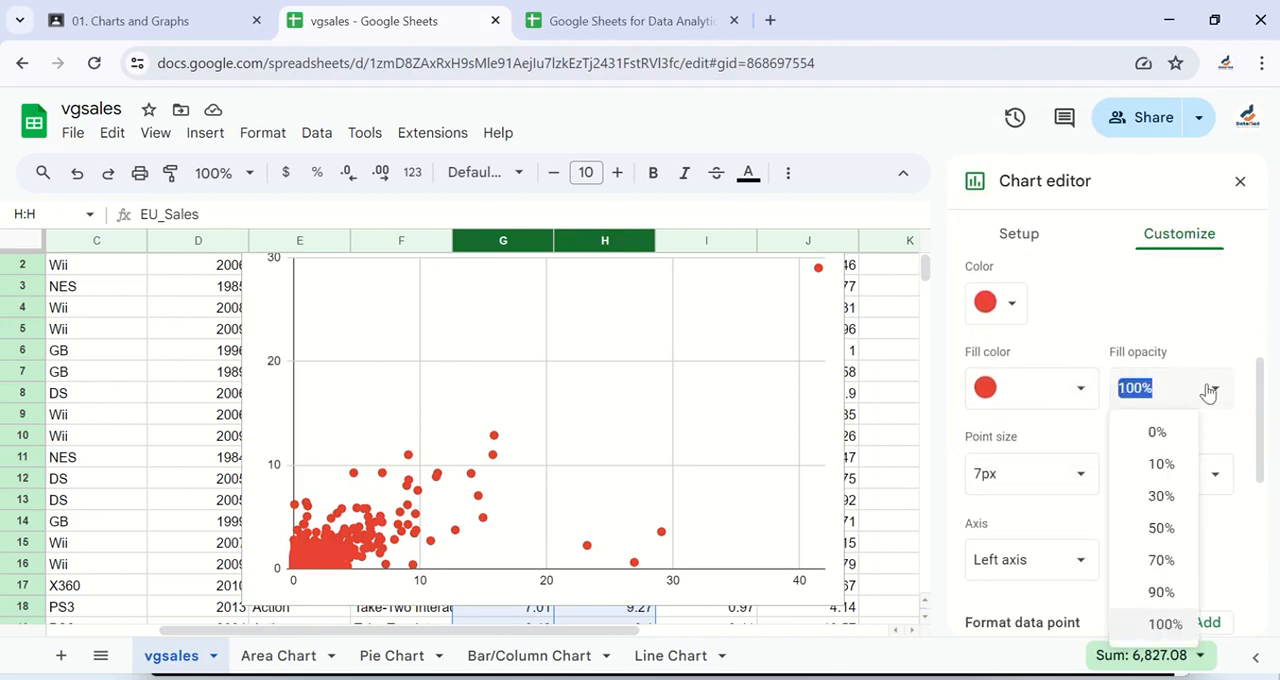
click(1160, 530)
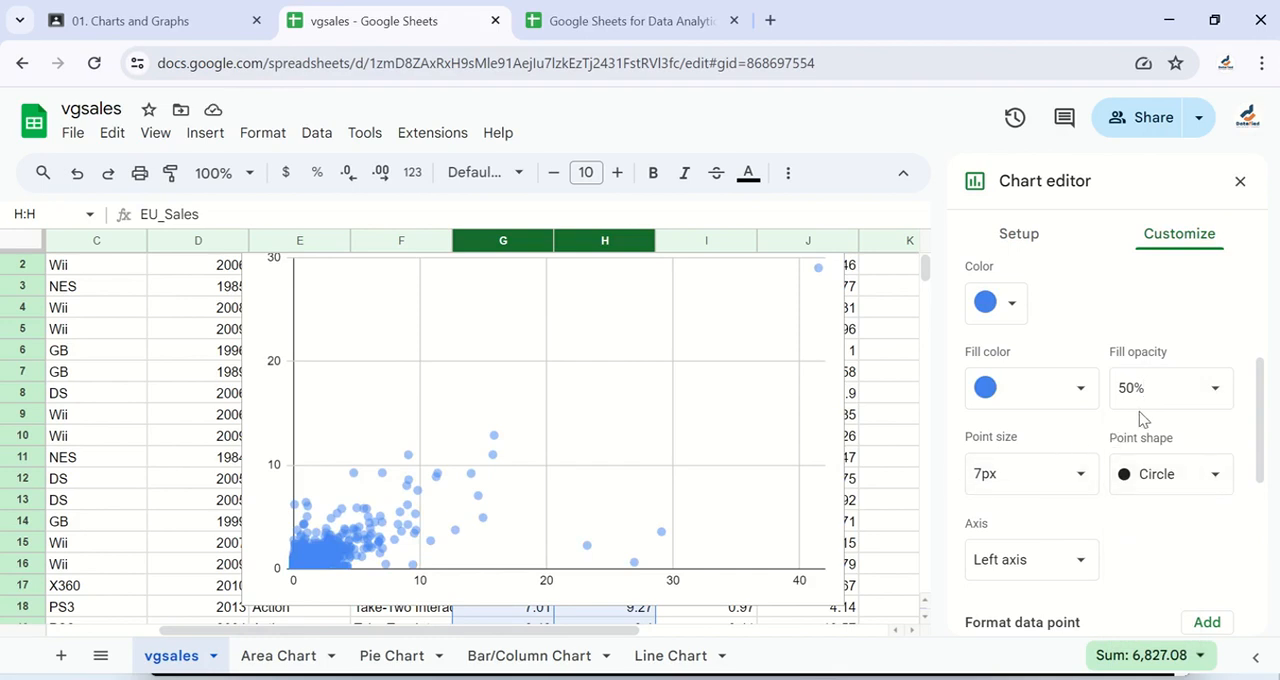
- Try a 2px point size for the EU_Sales series, and set the size back to 7px
scroll(1057, 449, down, 1)
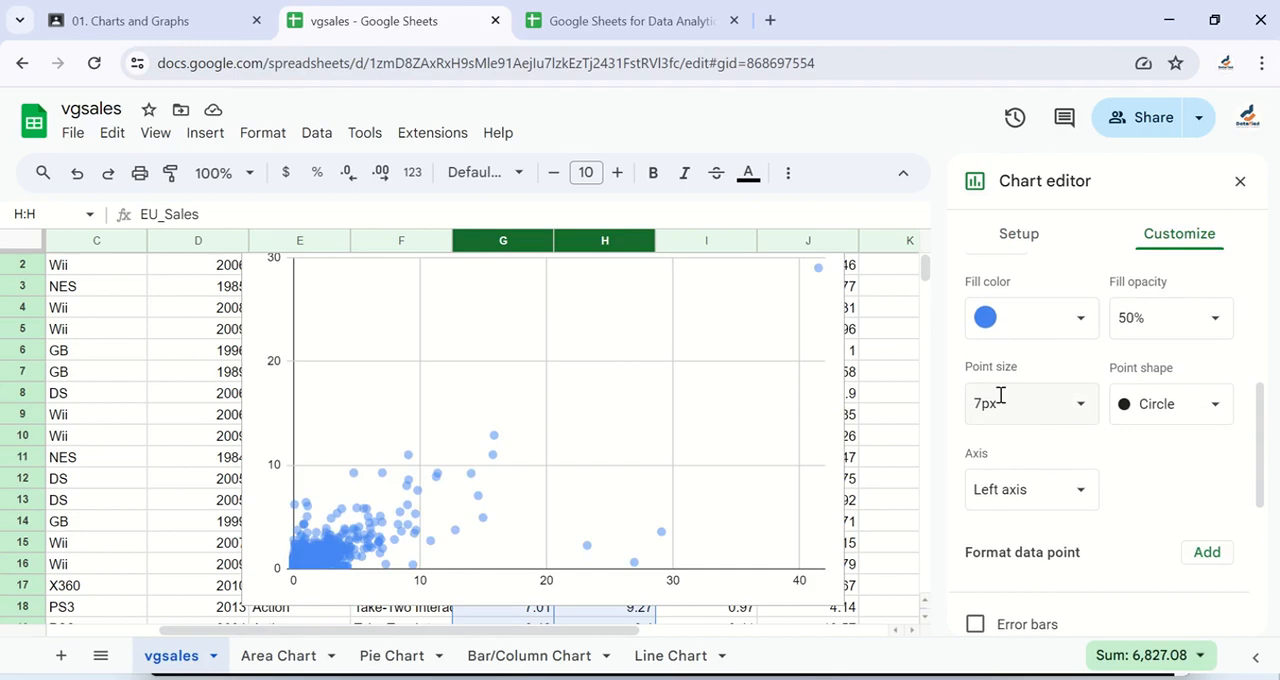
click(1064, 408)
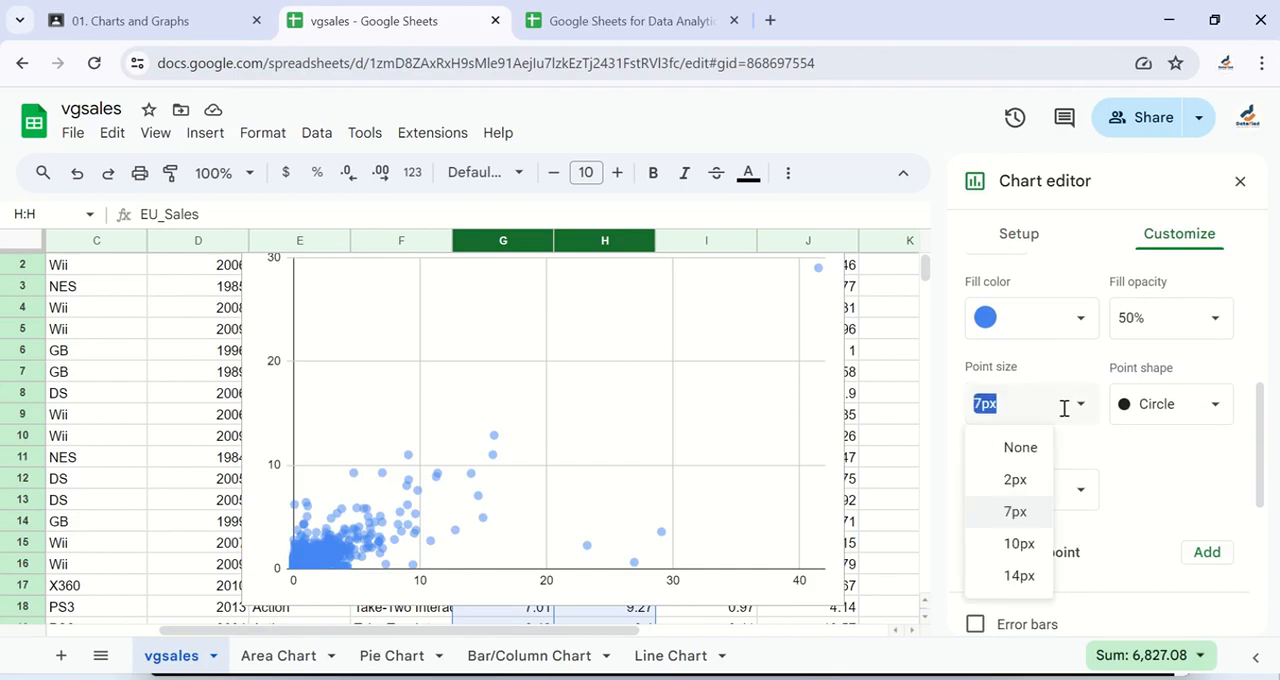
click(1015, 480)
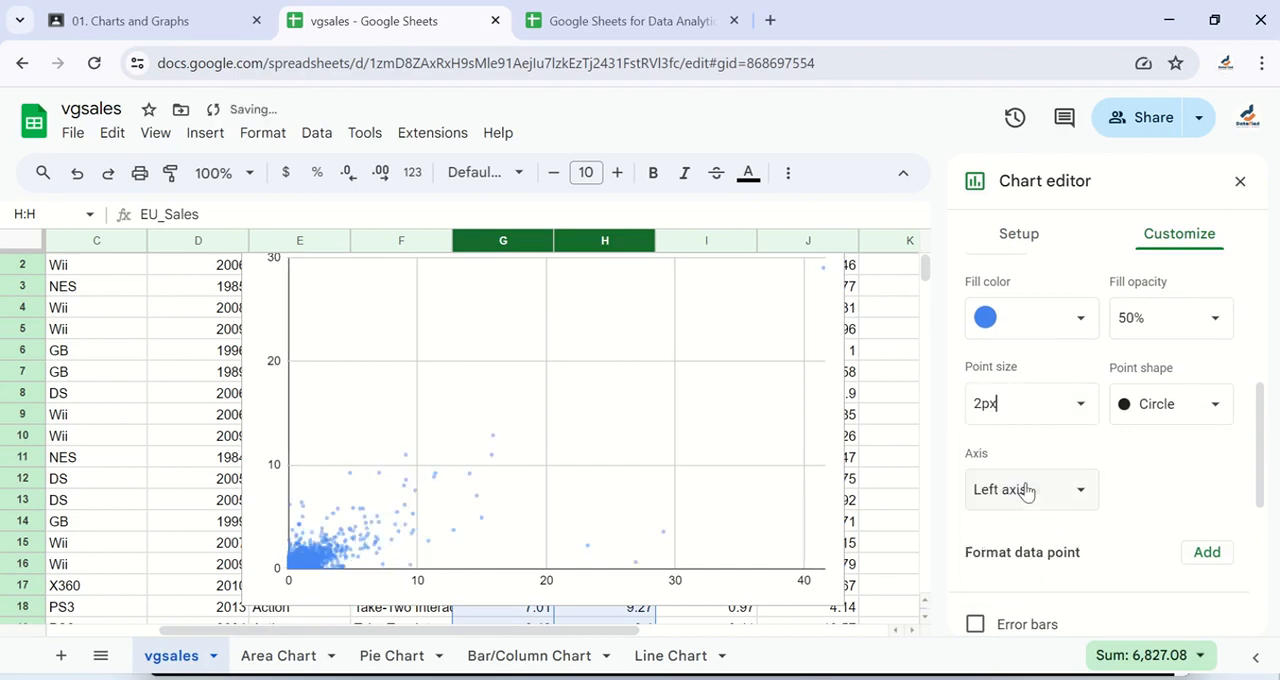
click(1049, 401)
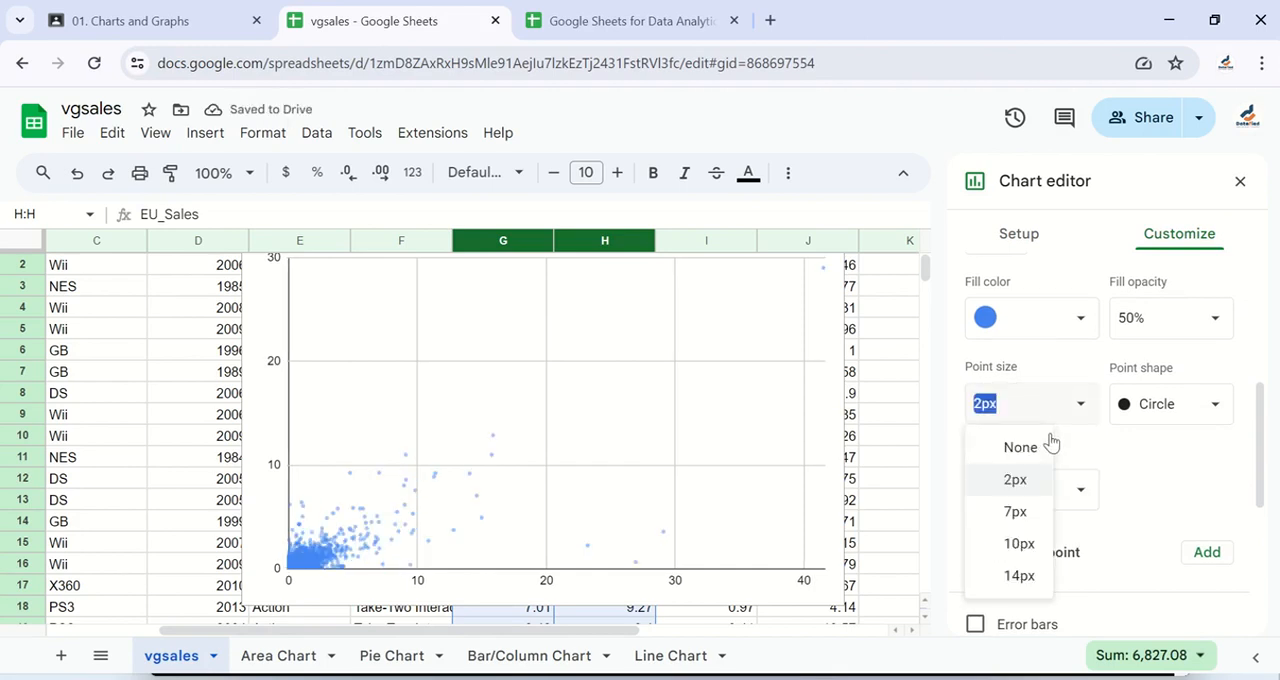
click(1017, 512)
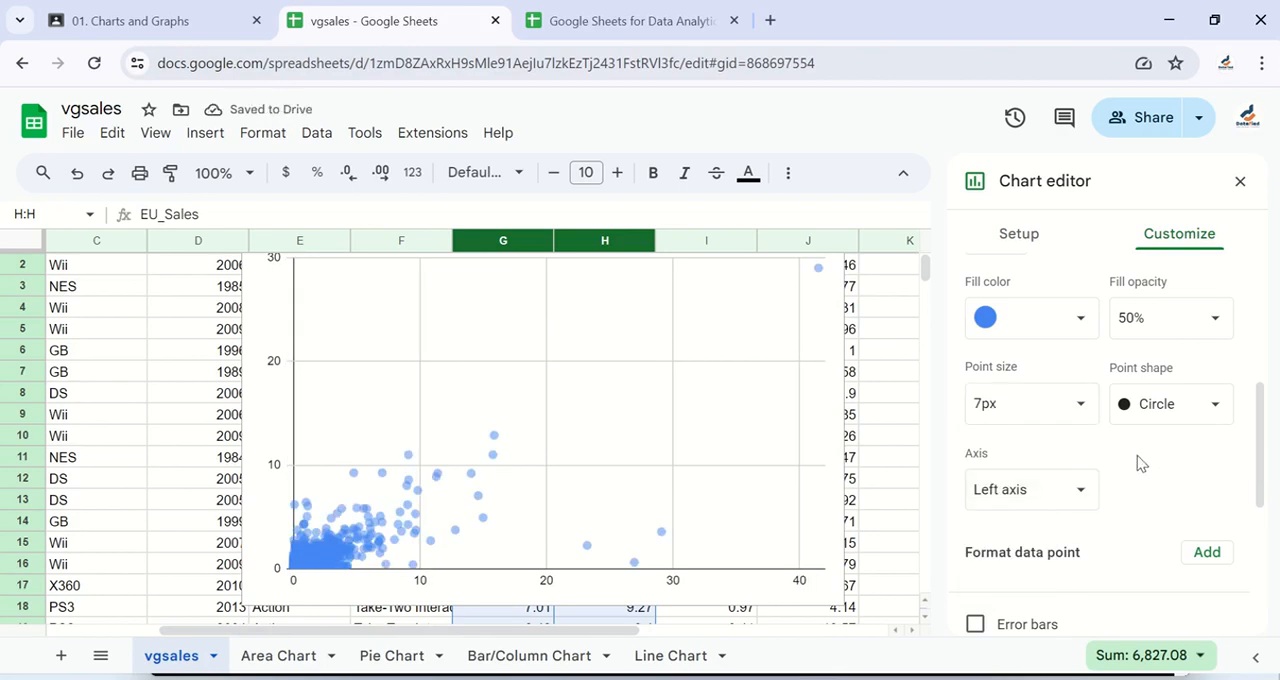
- Add a trendline to the EU_Sales series of the scatter chart
scroll(1137, 455, down, 1)
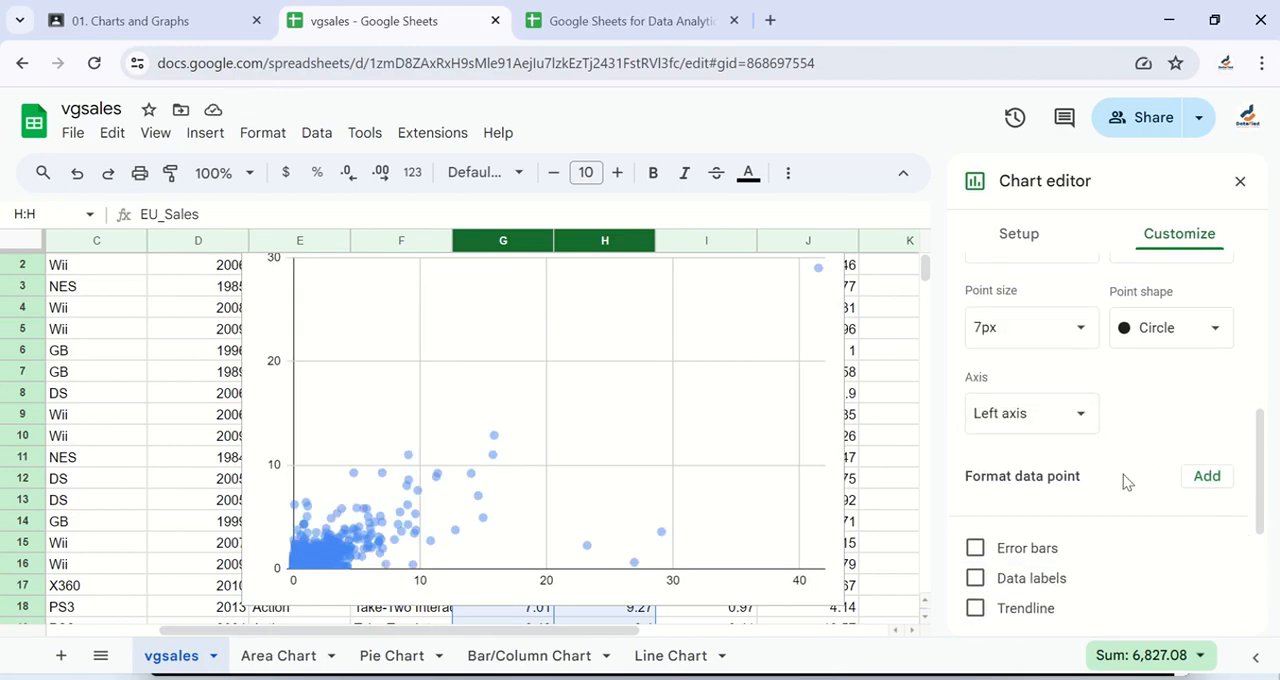
scroll(1123, 474, down, 1)
scroll(1103, 410, down, 1)
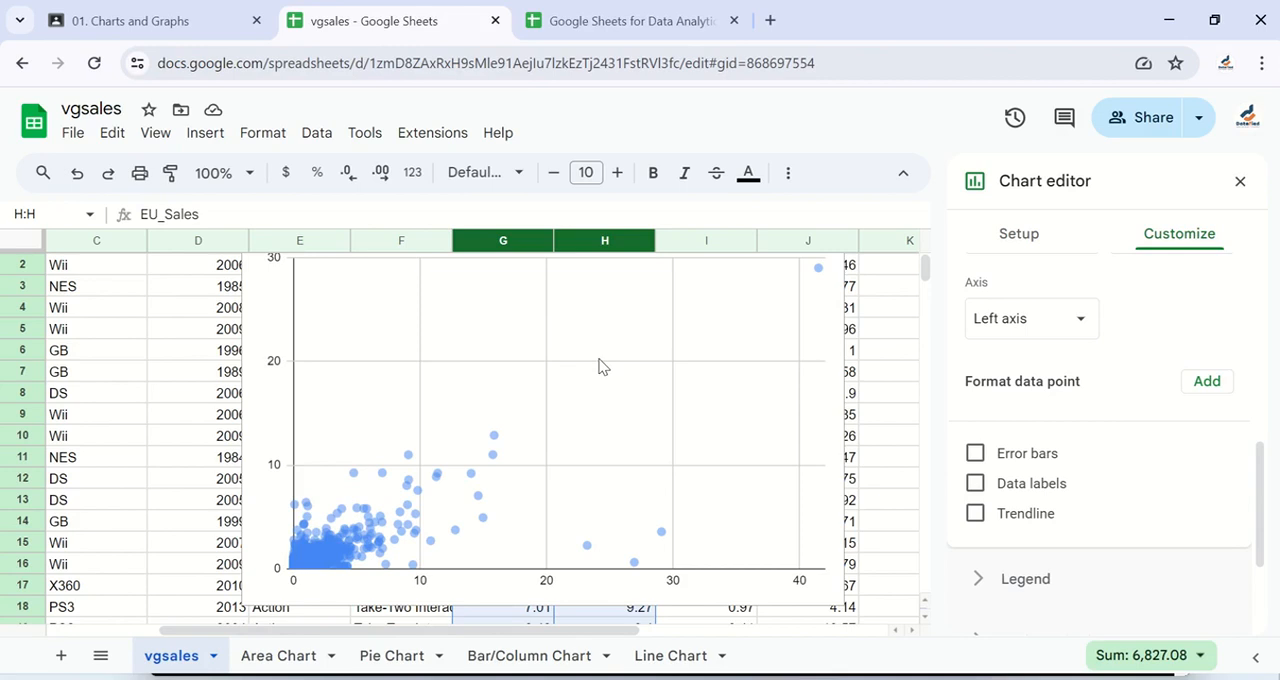
scroll(600, 366, up, 1)
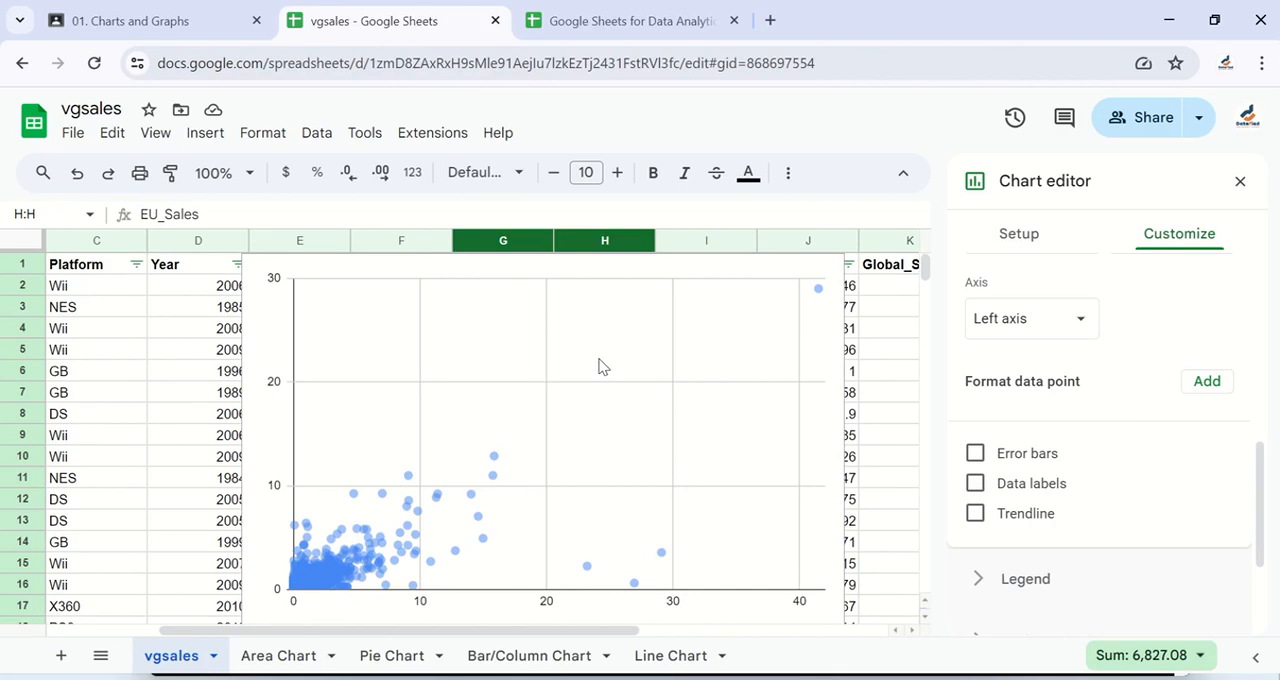
click(975, 514)
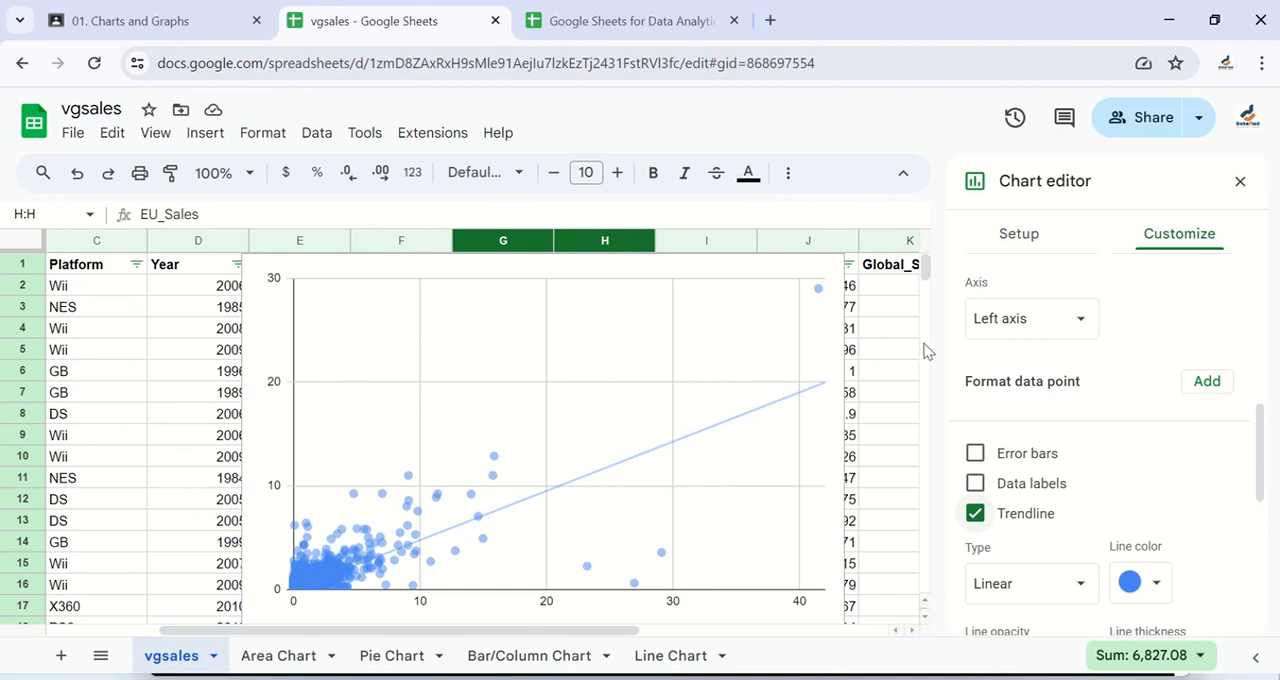
- Move the scatter chart down so the headers and first values of the NA_Sales and EU_Sales columns are uncovered
scroll(716, 278, left, 1)
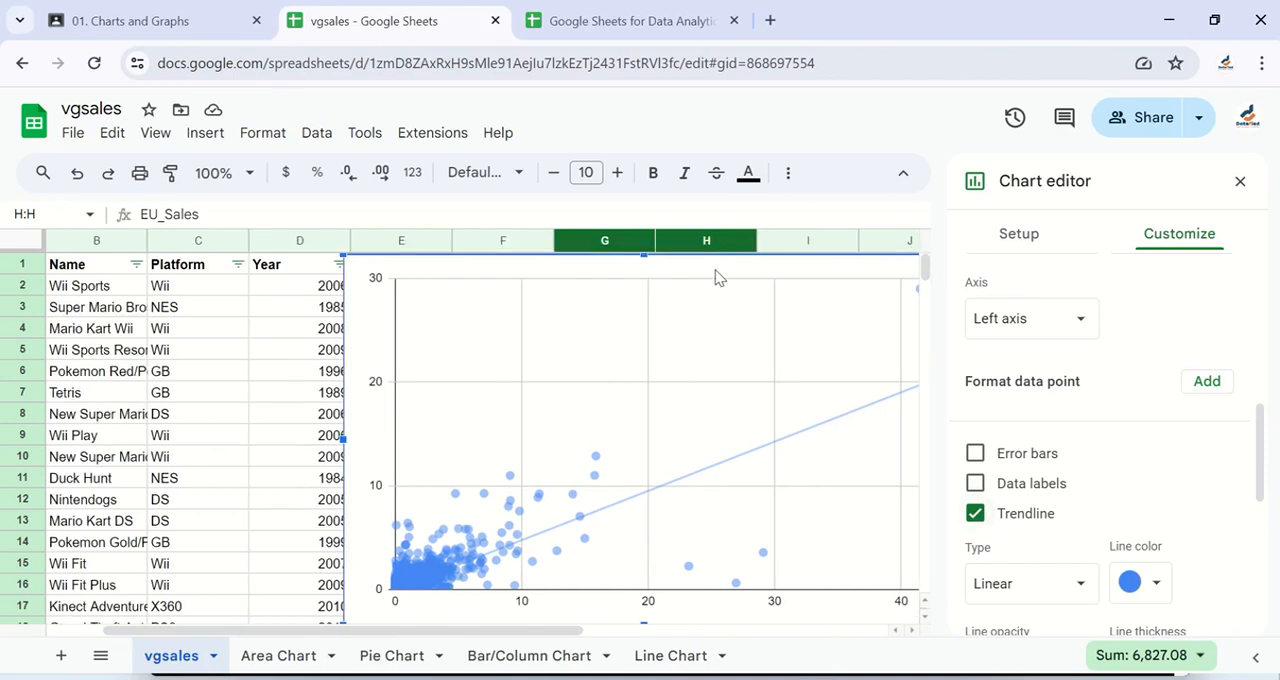
drag(716, 278, 580, 335)
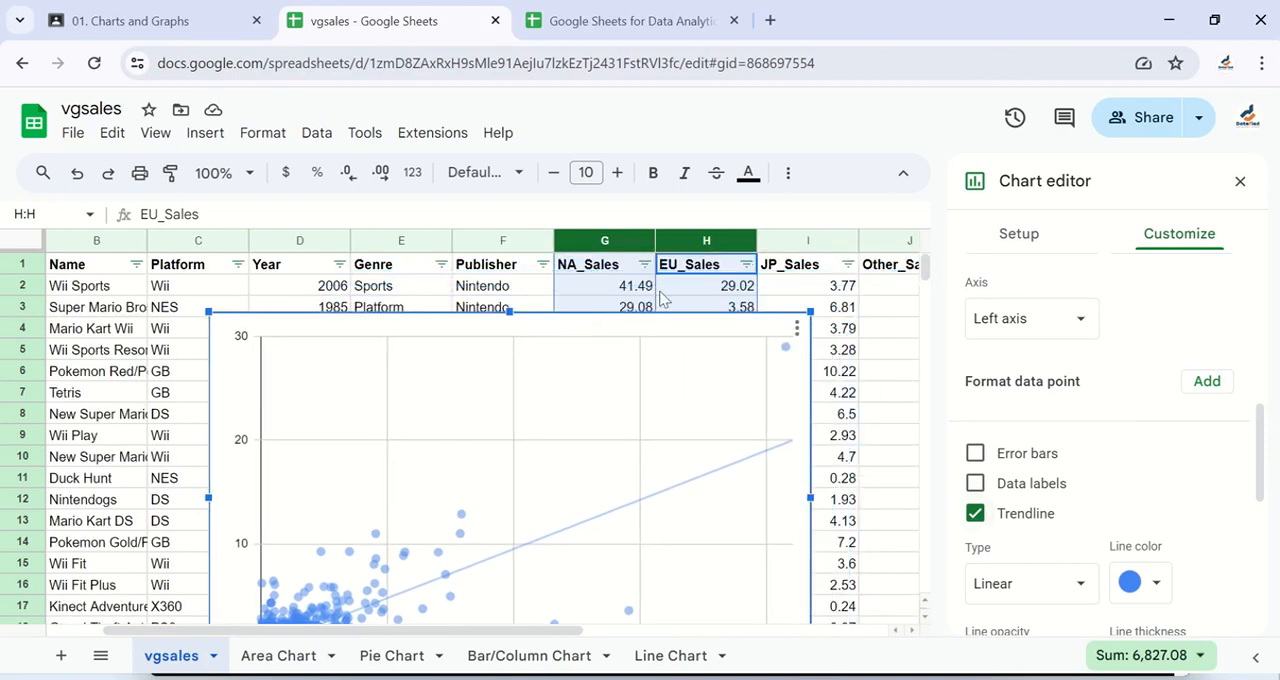
scroll(725, 281, down, 1)
scroll(725, 281, left, 1)
scroll(741, 316, up, 1)
scroll(741, 316, right, 2)
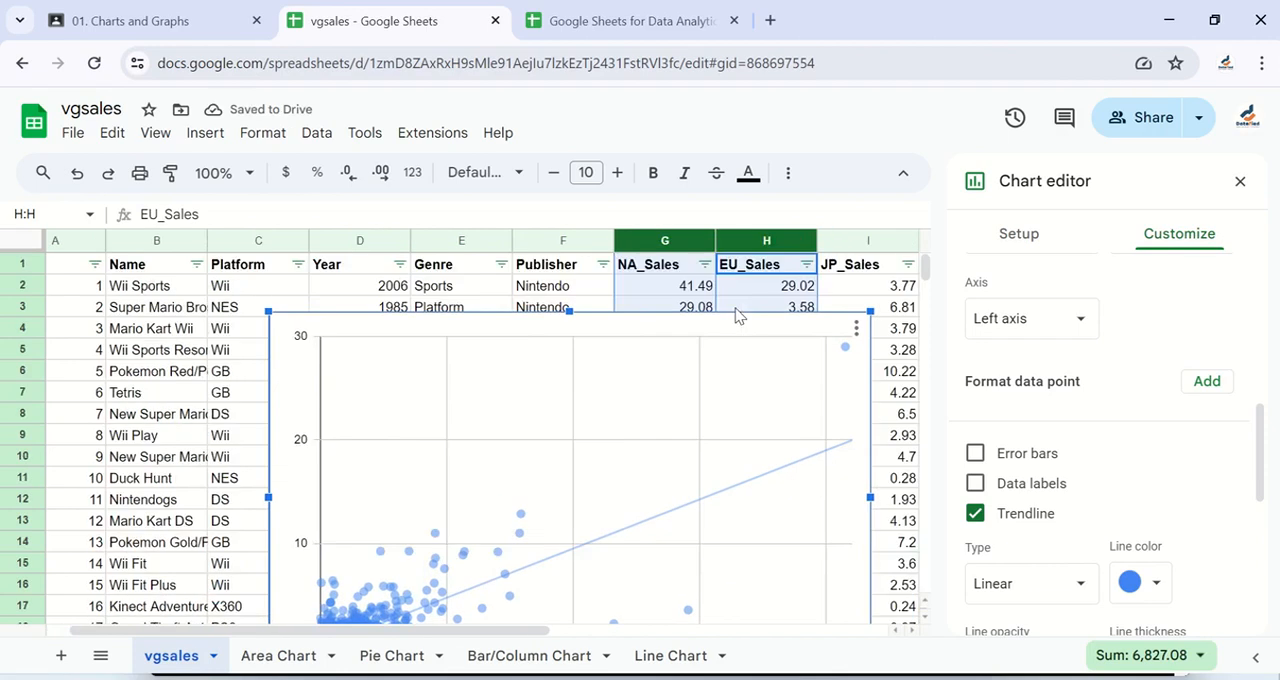
- Inspect the first record's NA_Sales and EU_Sales values in cells G2 and H2
click(622, 272)
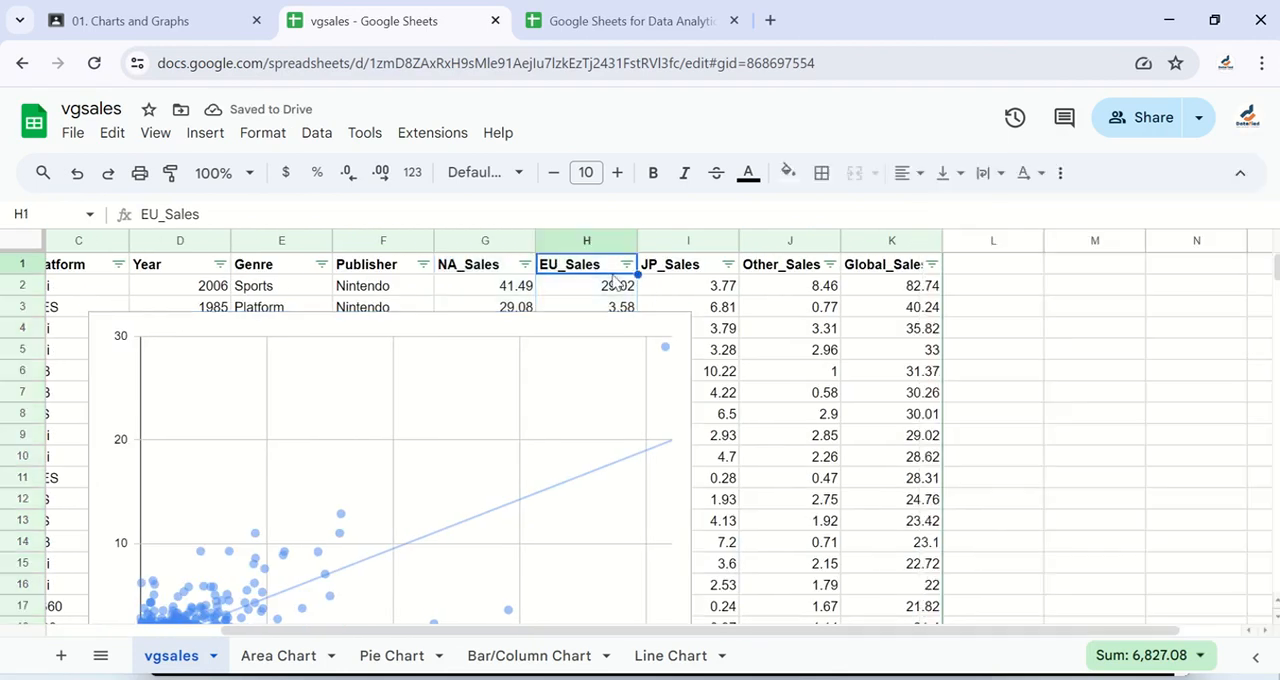
click(515, 288)
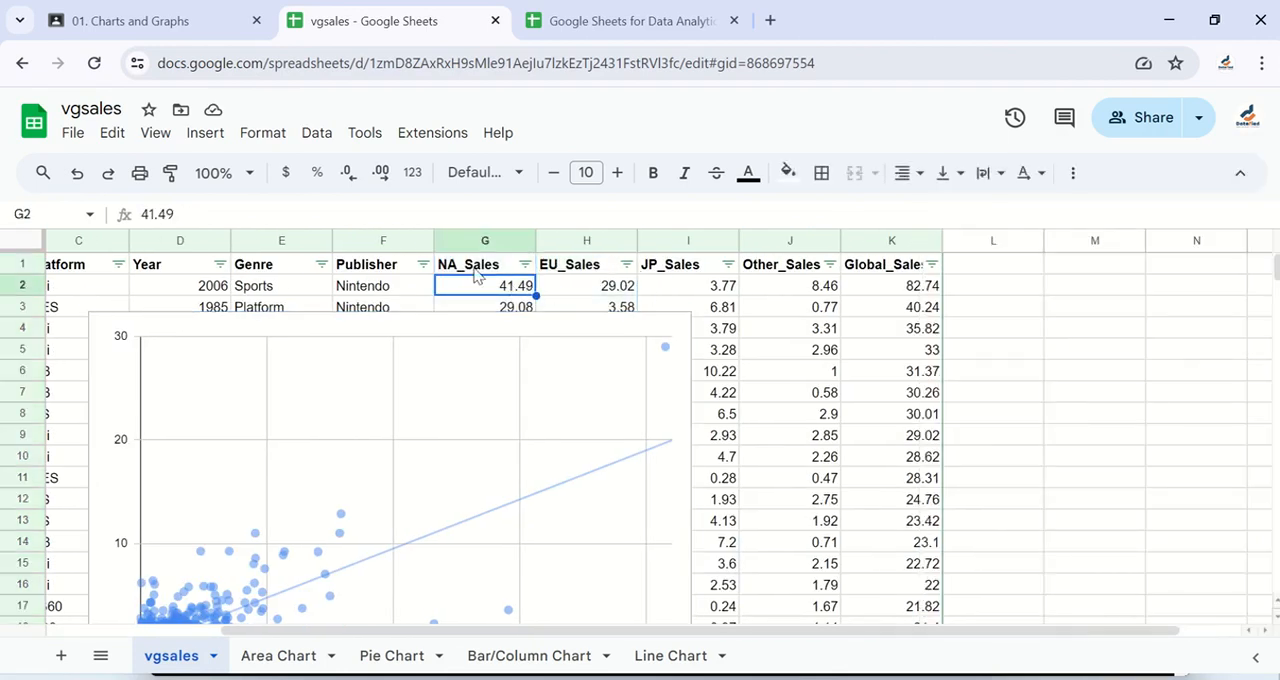
click(613, 292)
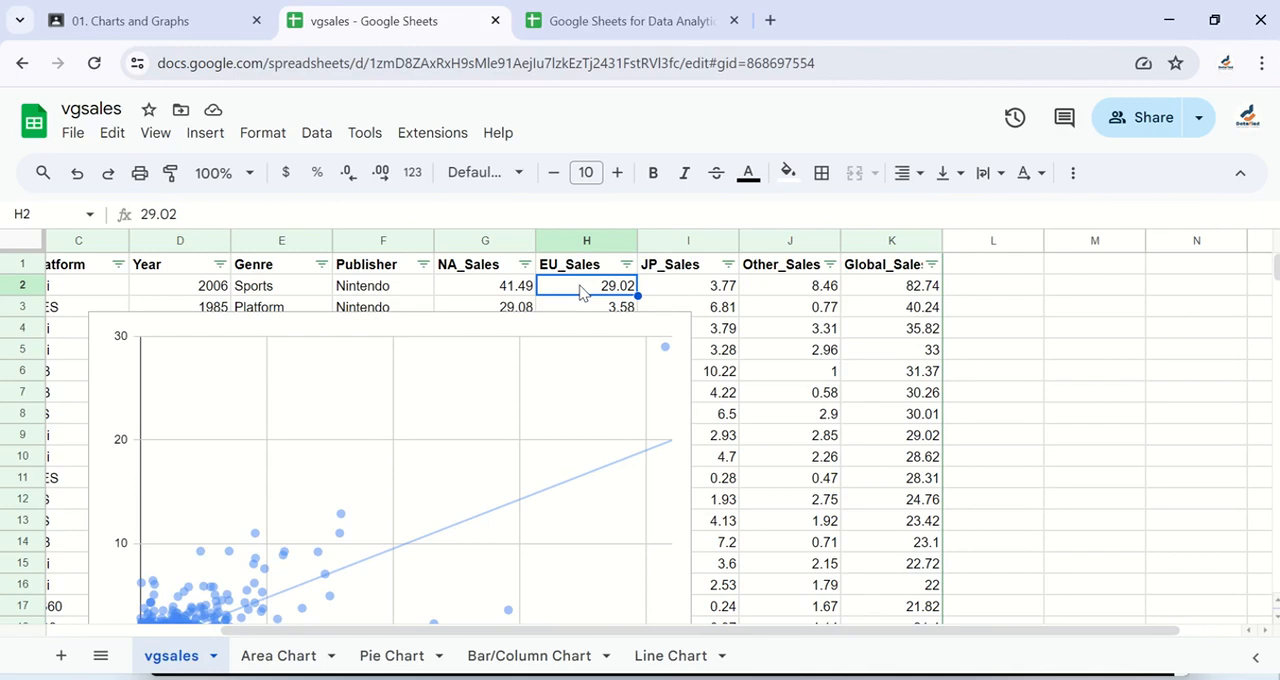
- Move the scatter chart to its own sheet
click(528, 333)
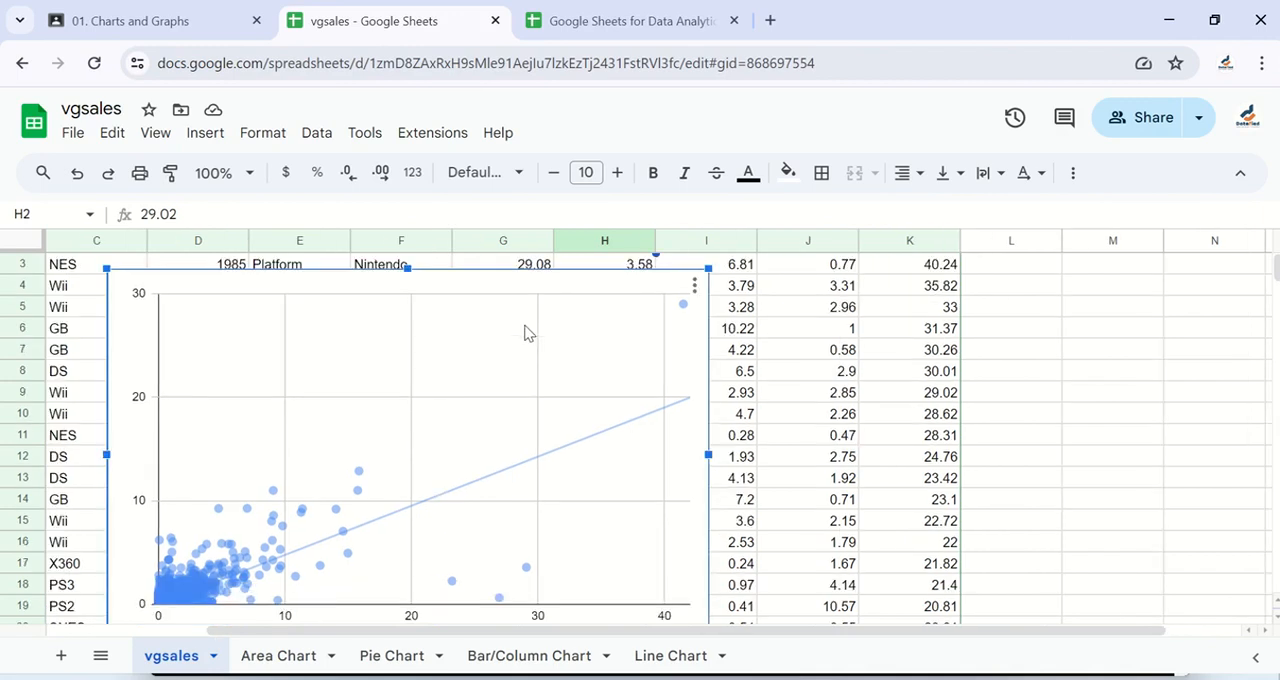
click(695, 287)
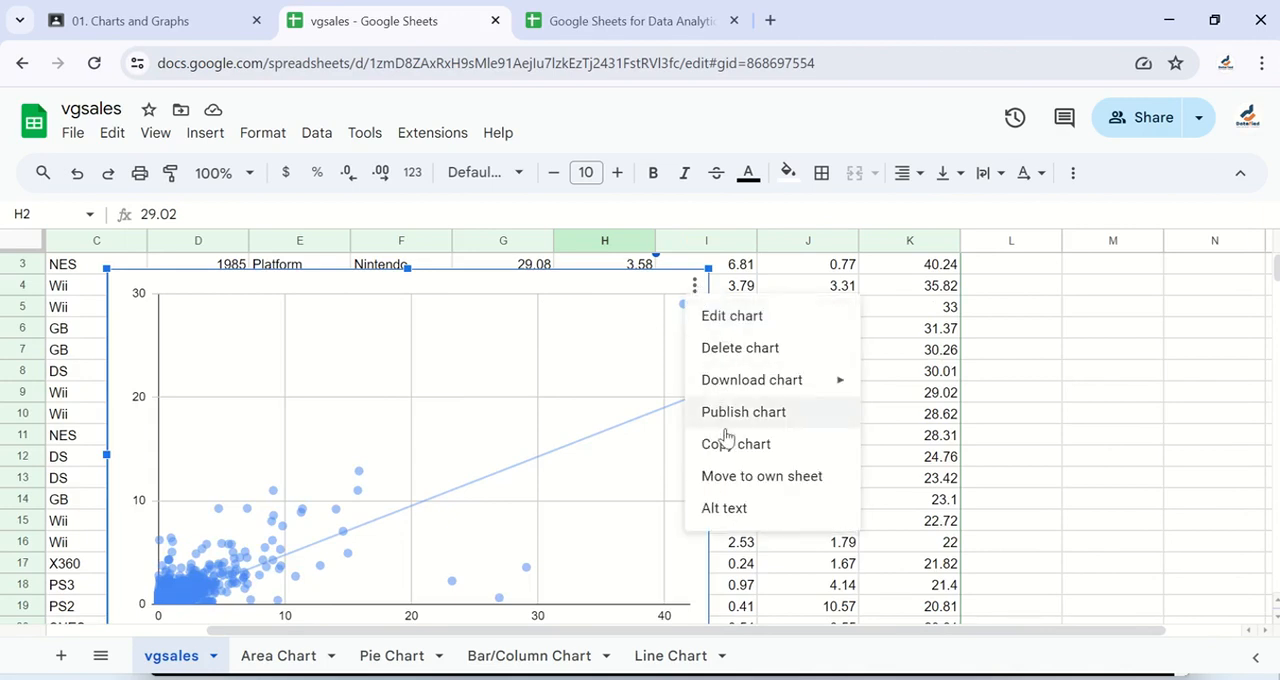
click(726, 478)
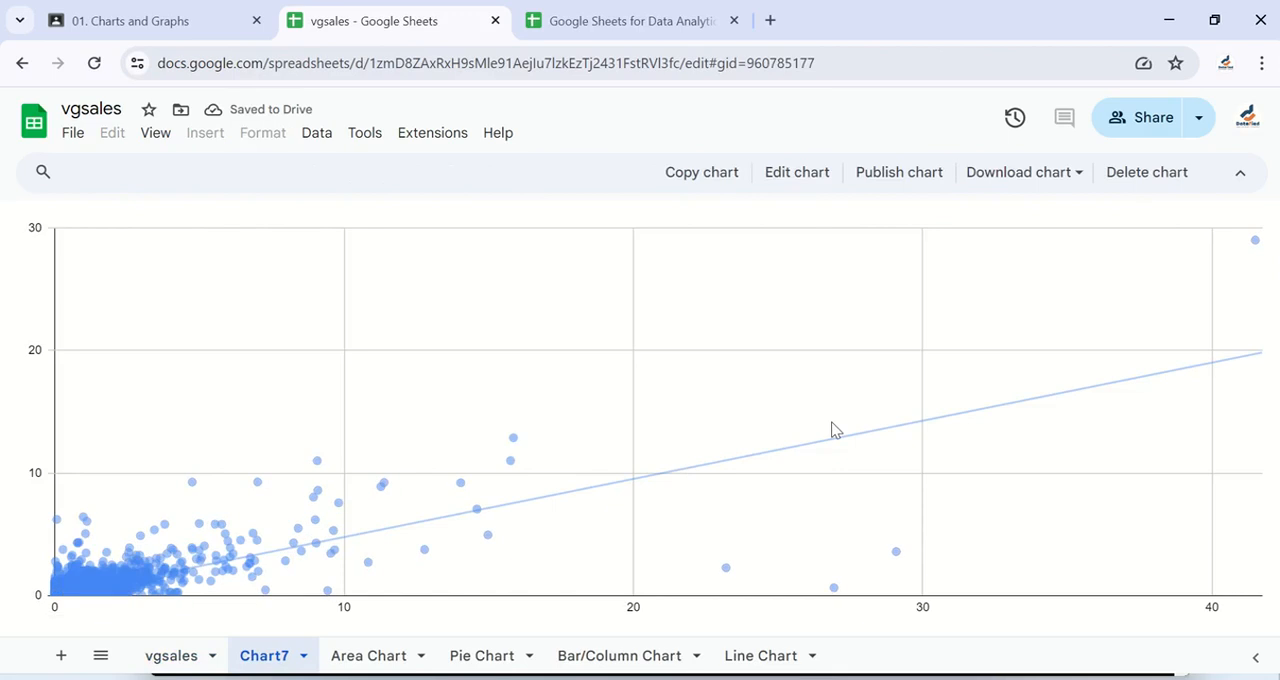
- Open the EU_Sales series settings of the scatter chart and choose Linear as the trendline type
click(797, 174)
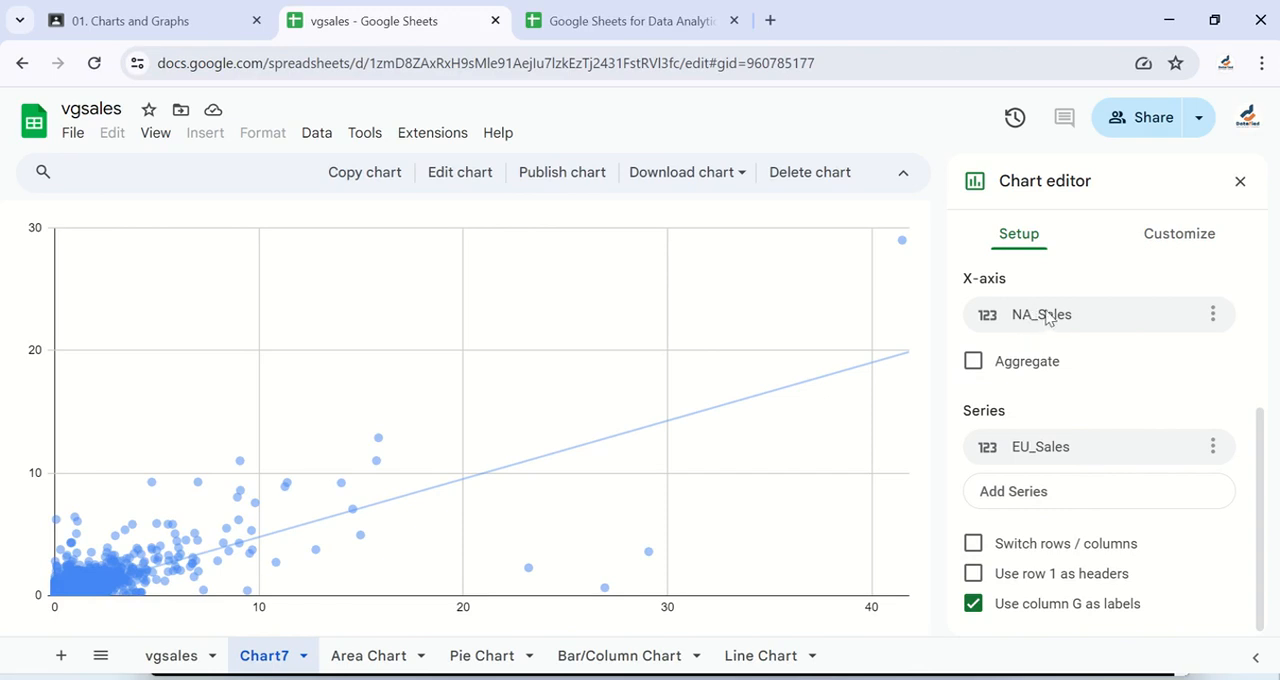
click(1155, 240)
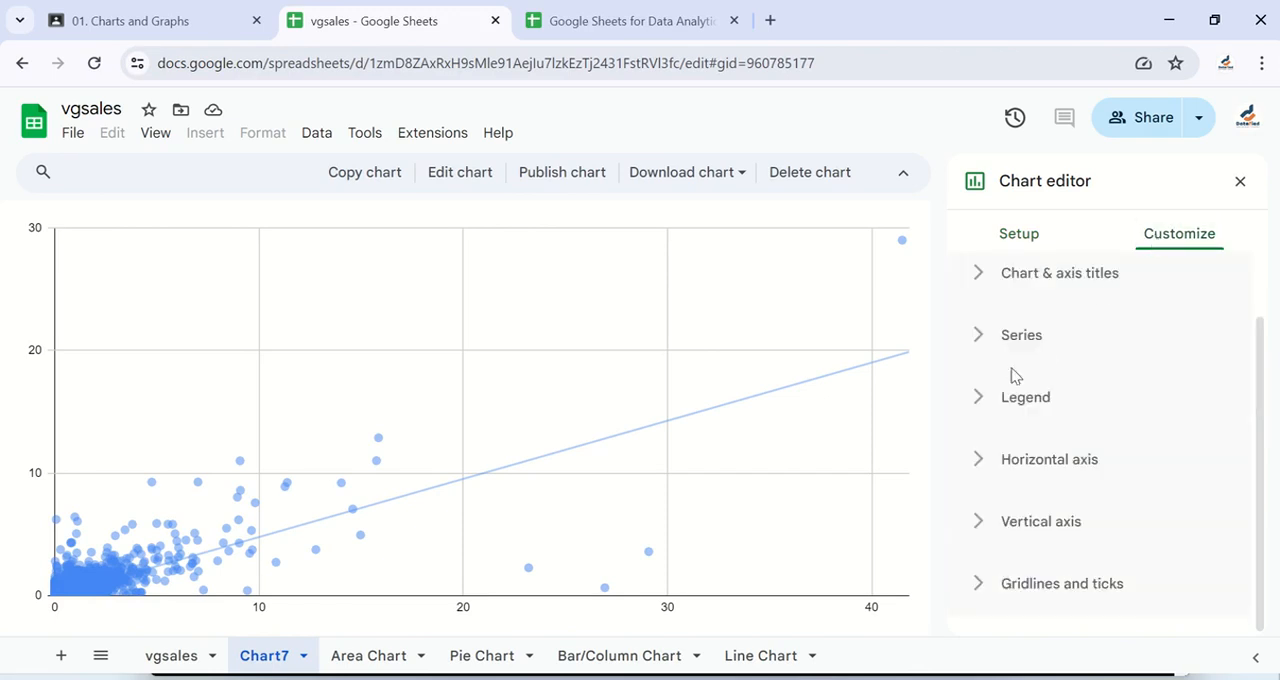
click(979, 337)
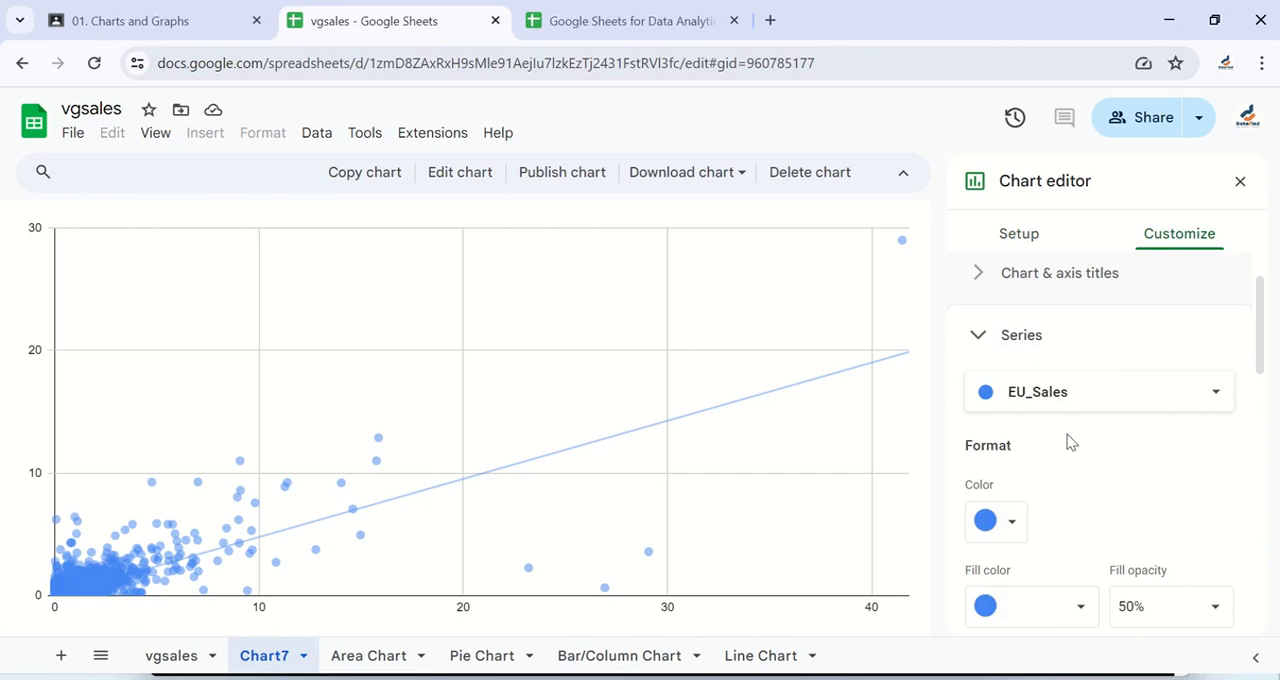
scroll(1067, 440, down, 6)
scroll(1069, 443, down, 1)
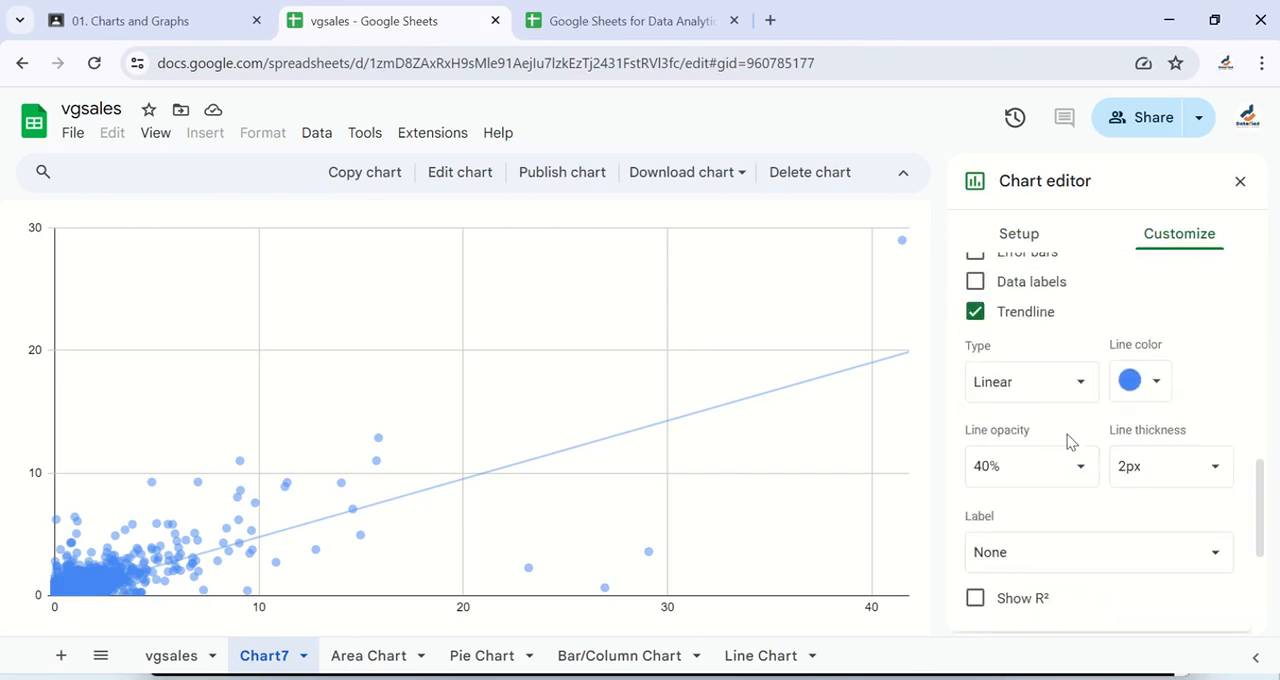
click(1079, 382)
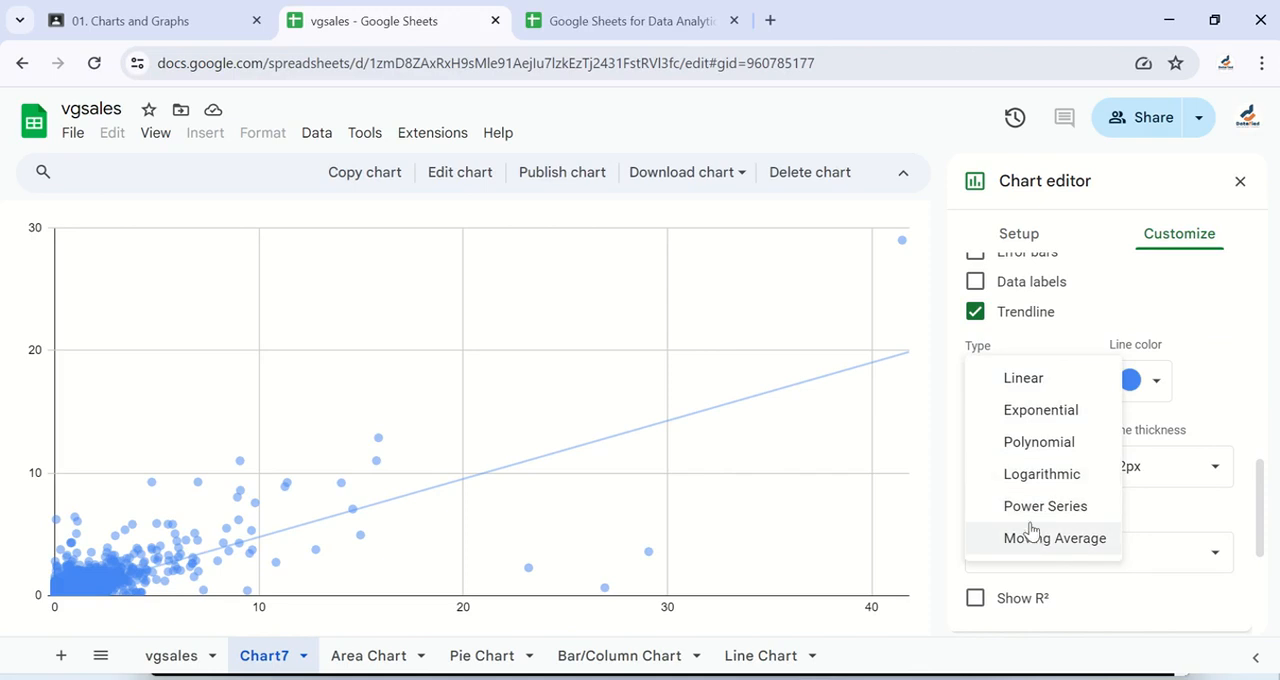
click(1040, 386)
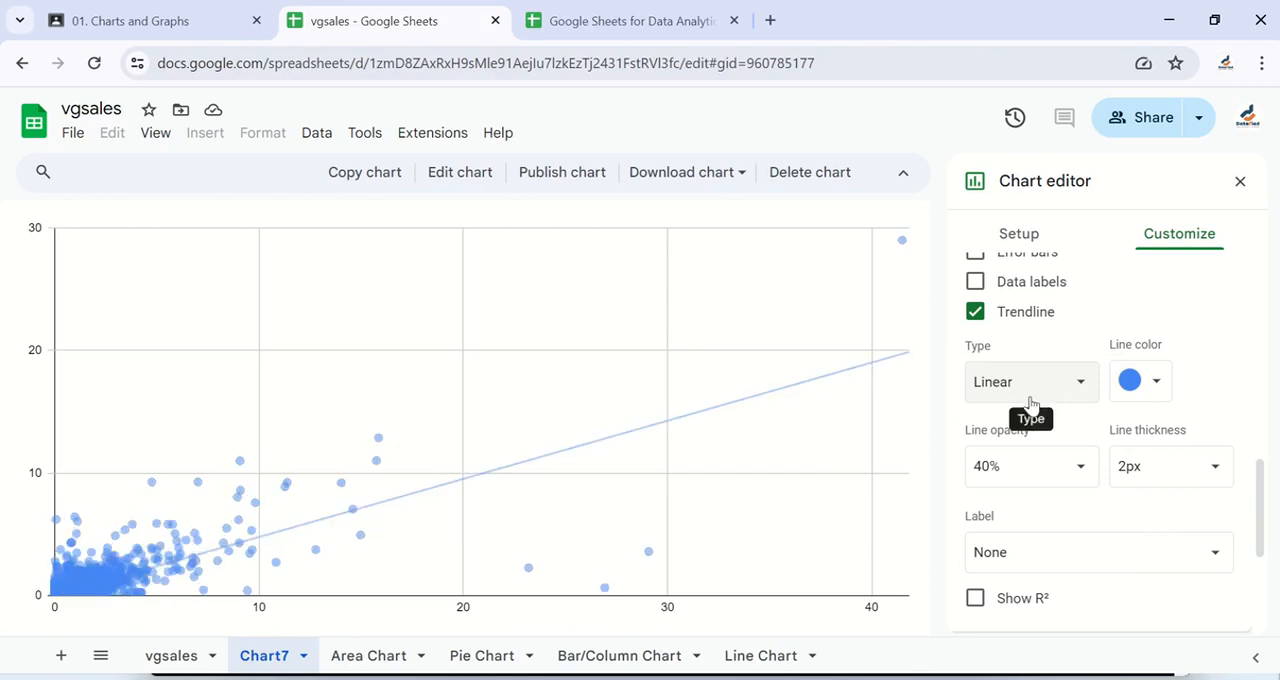
- Label the EU_Sales trendline with its equation
scroll(1077, 428, down, 1)
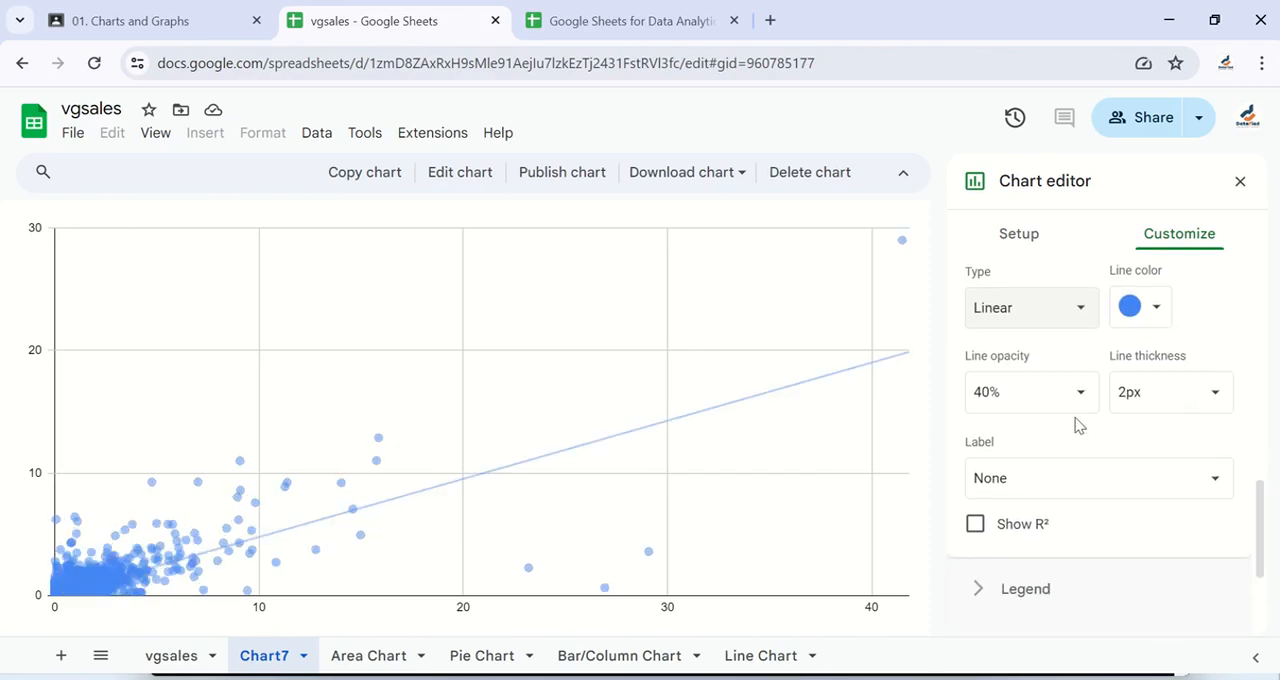
scroll(1077, 428, down, 1)
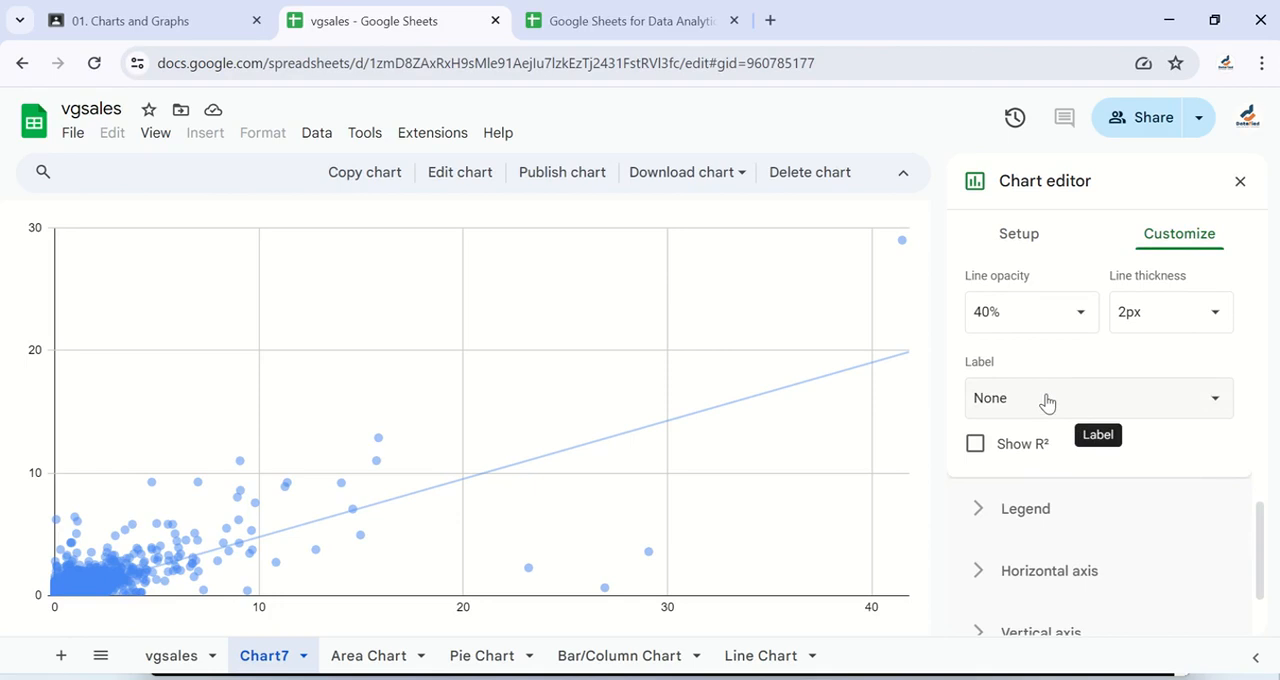
click(1047, 402)
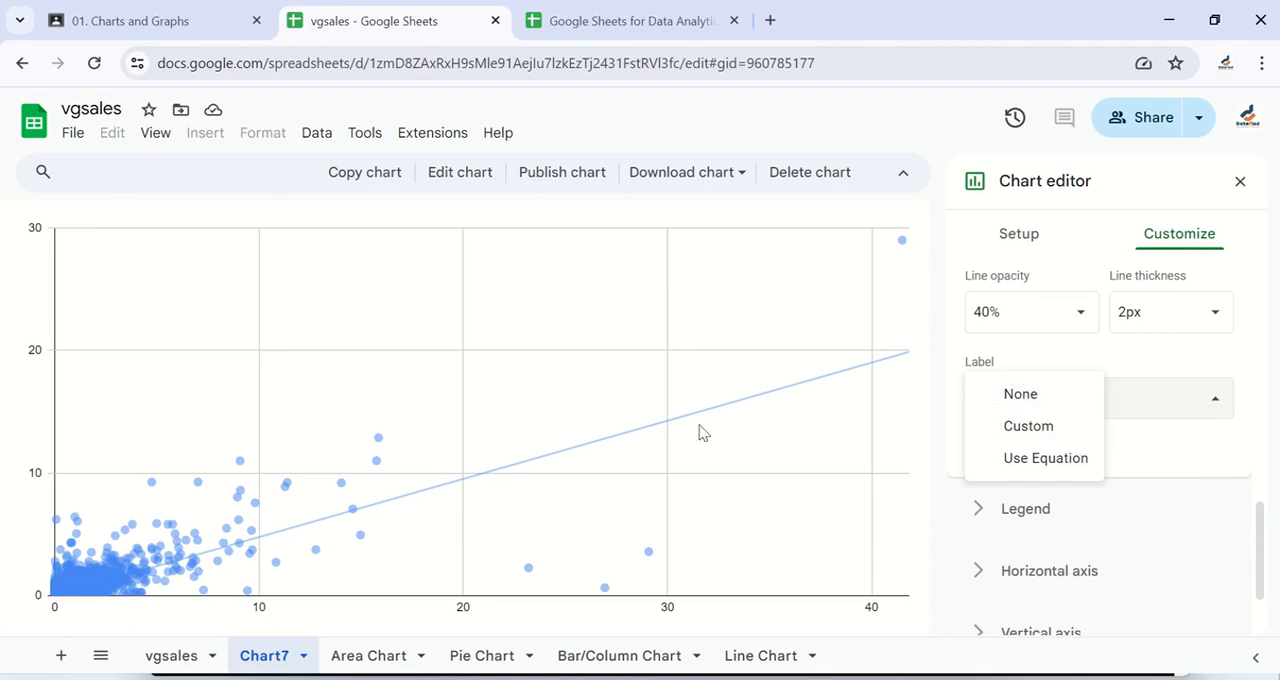
click(1050, 462)
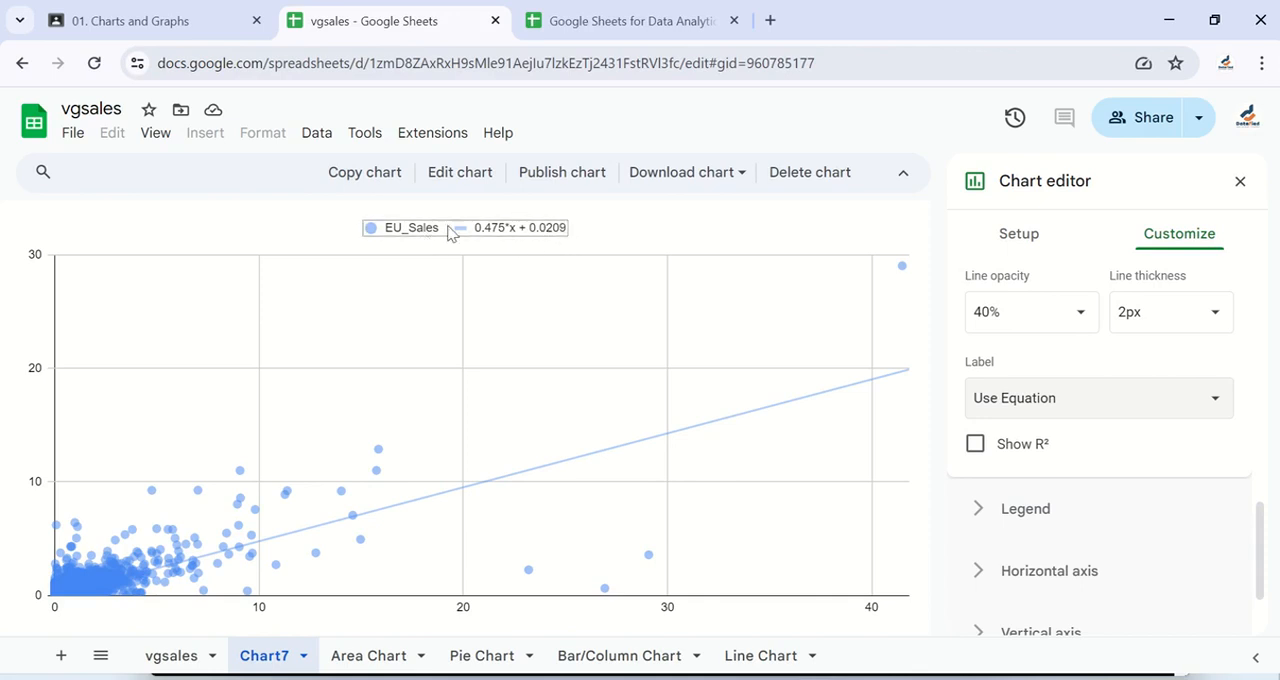
- Select the chart legend with the trendline equation and return to the trendline options of the EU_Sales series
click(505, 230)
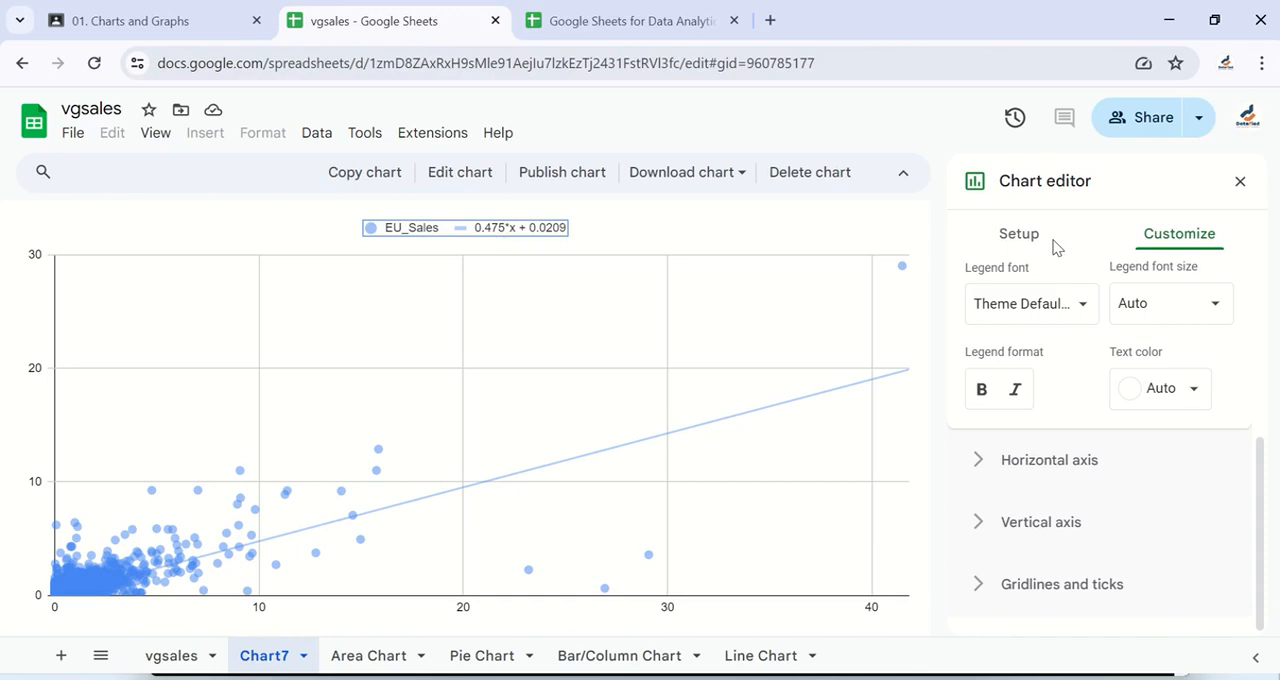
scroll(1030, 415, up, 3)
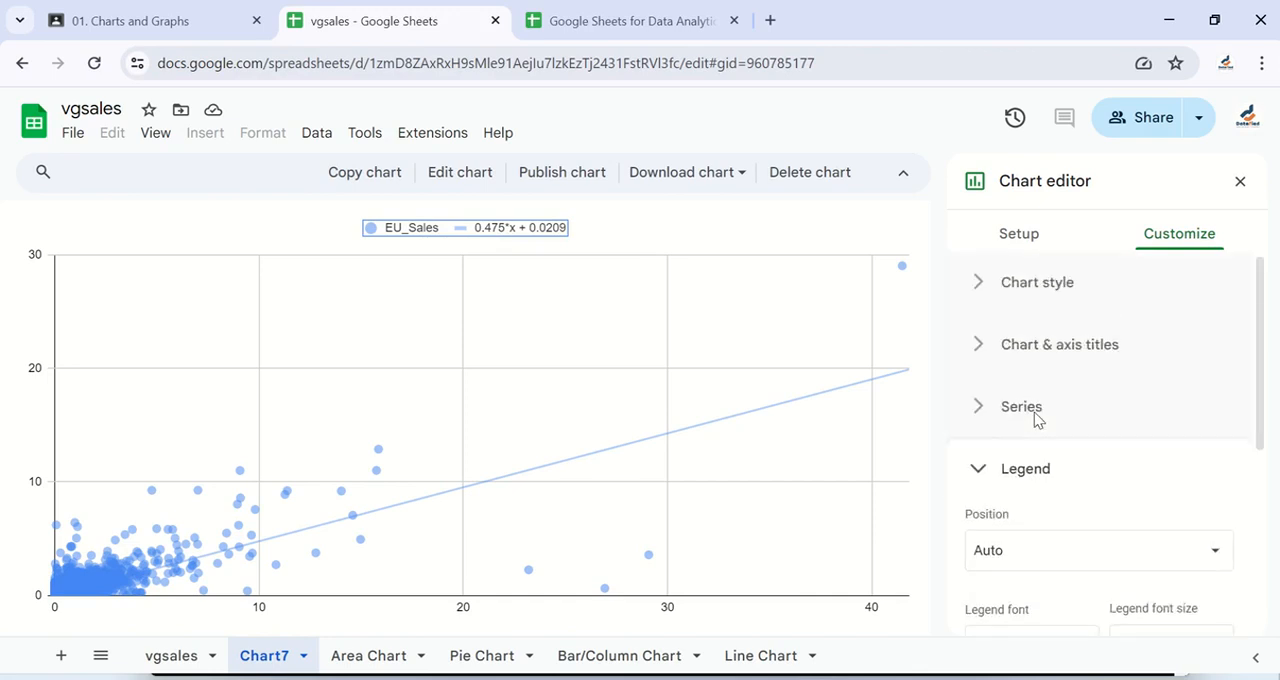
click(986, 408)
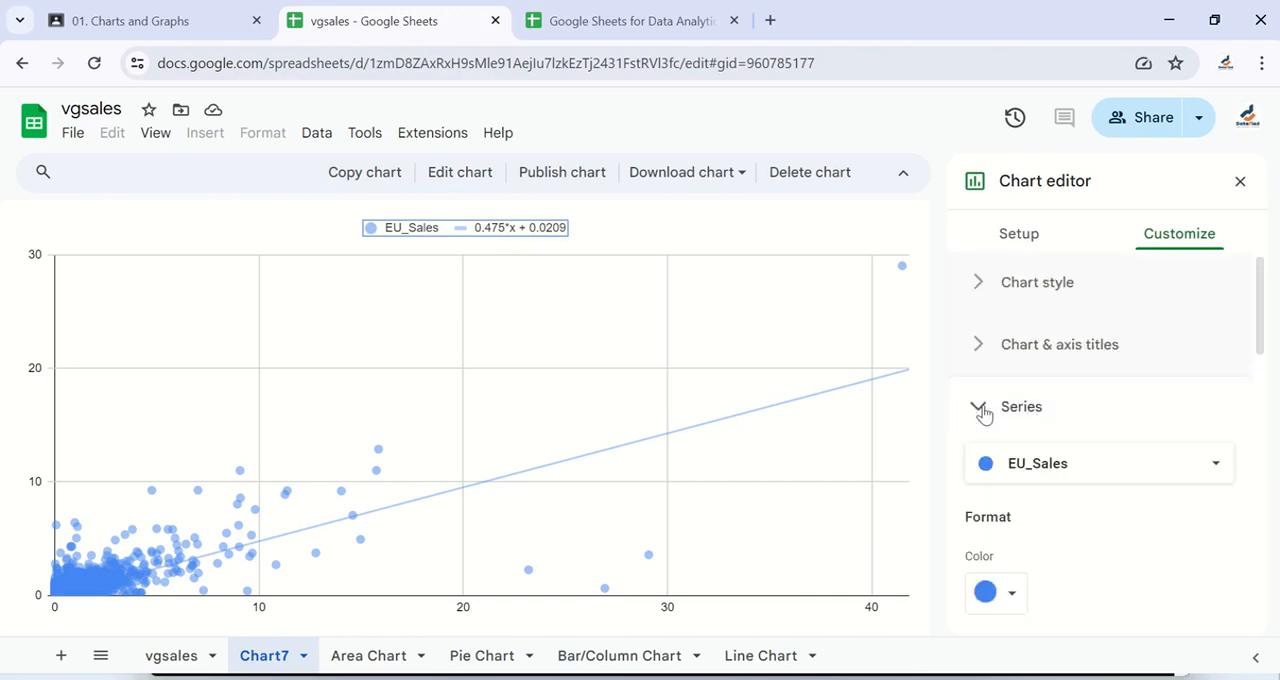
scroll(984, 413, down, 3)
scroll(984, 413, down, 4)
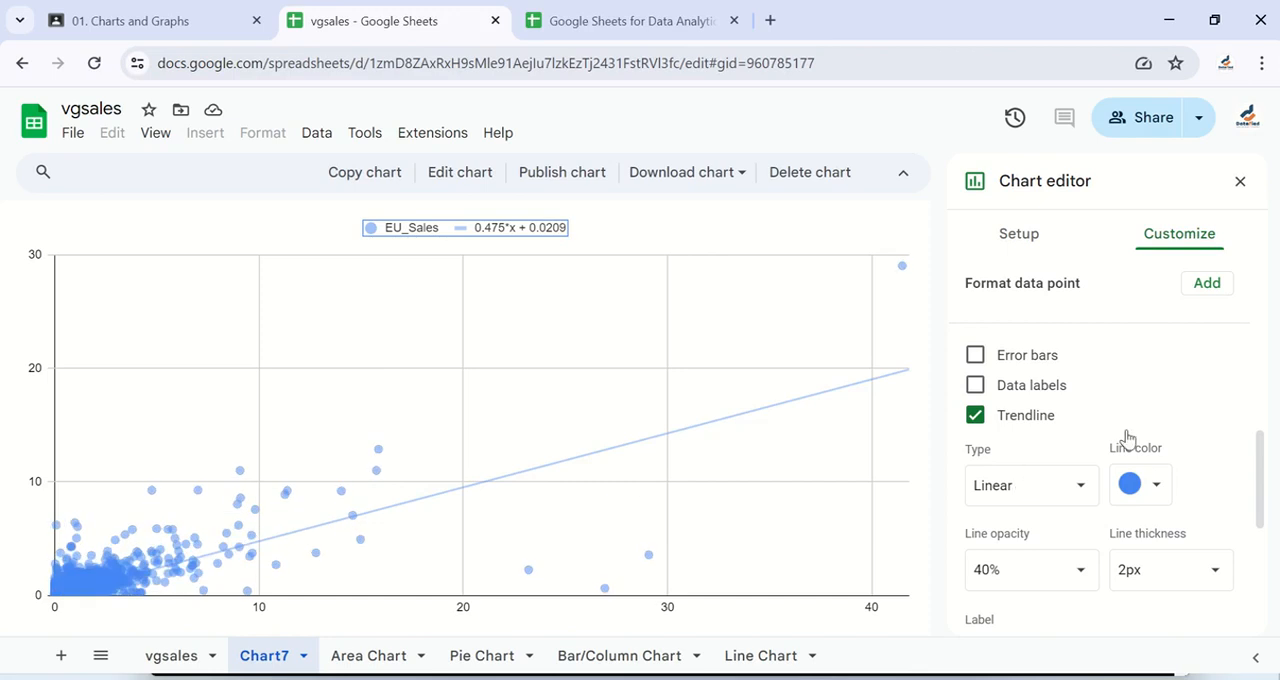
scroll(1118, 407, down, 2)
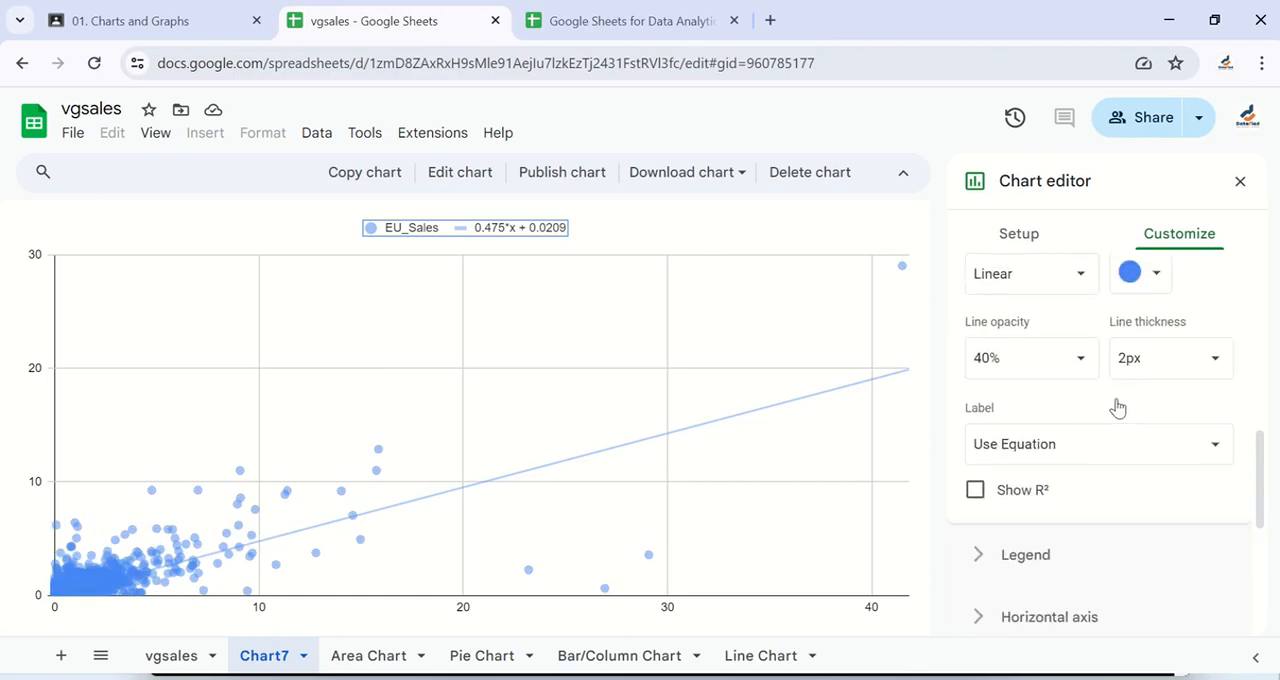
scroll(1051, 523, down, 1)
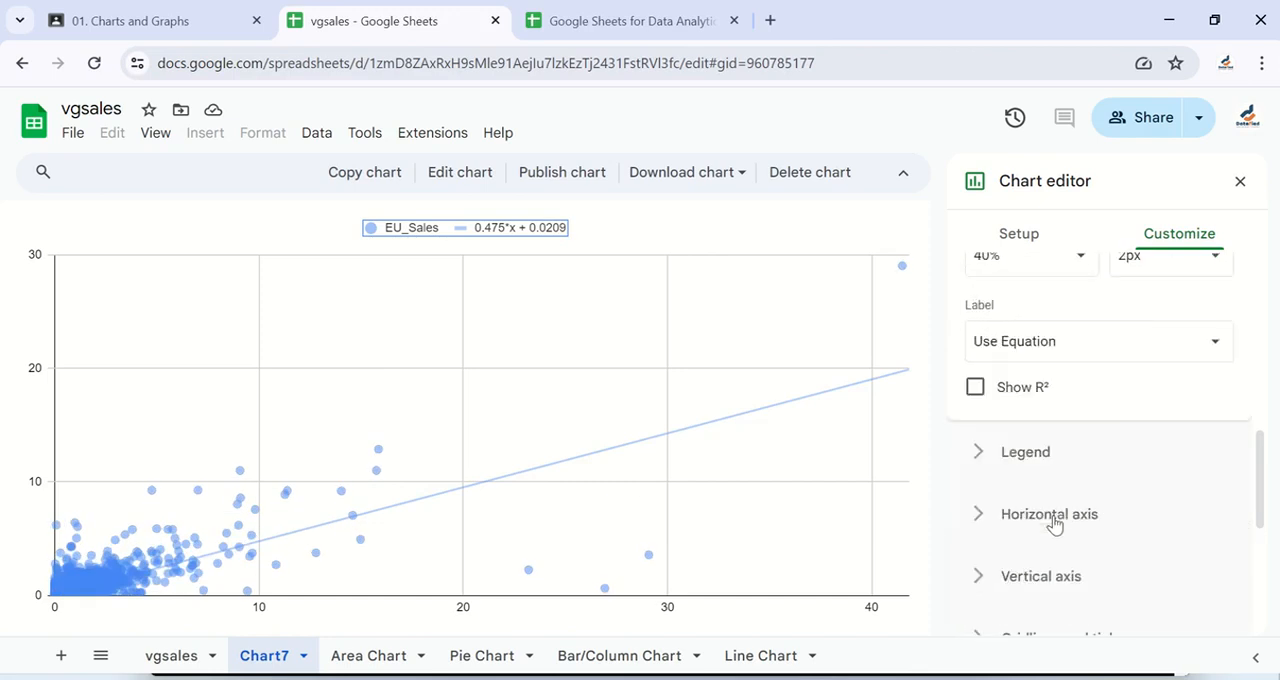
scroll(1029, 402, up, 3)
click(1029, 402)
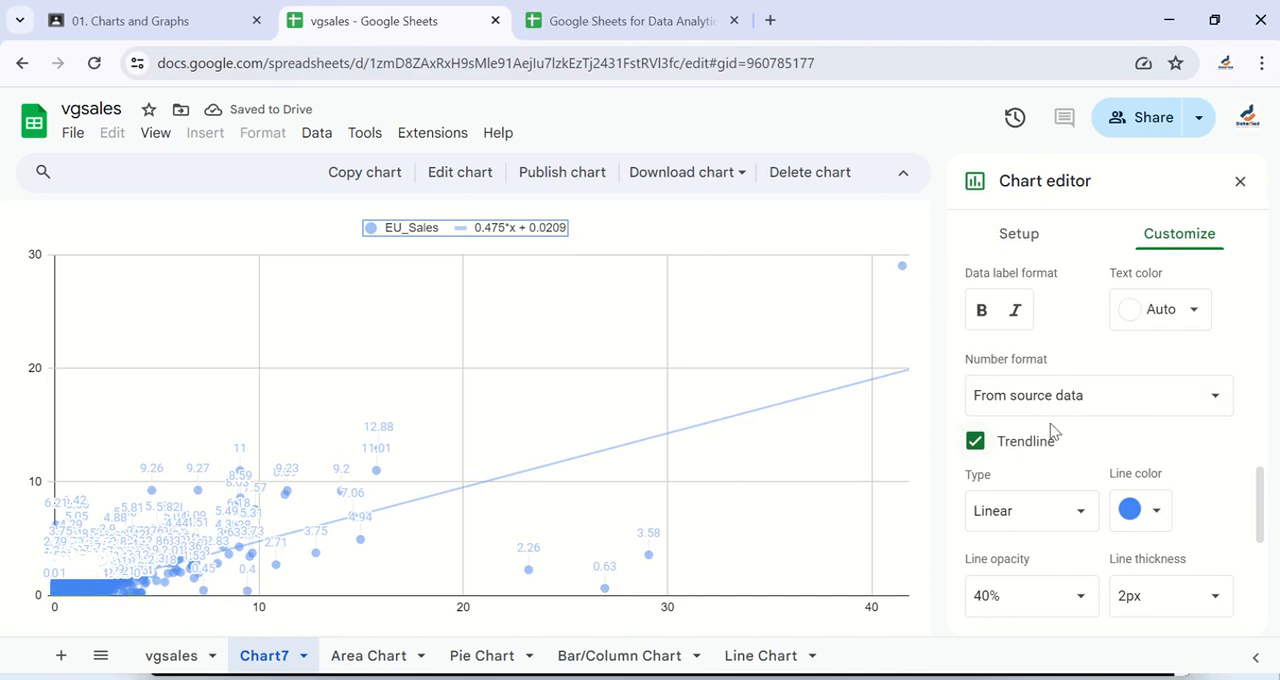
scroll(1092, 530, down, 2)
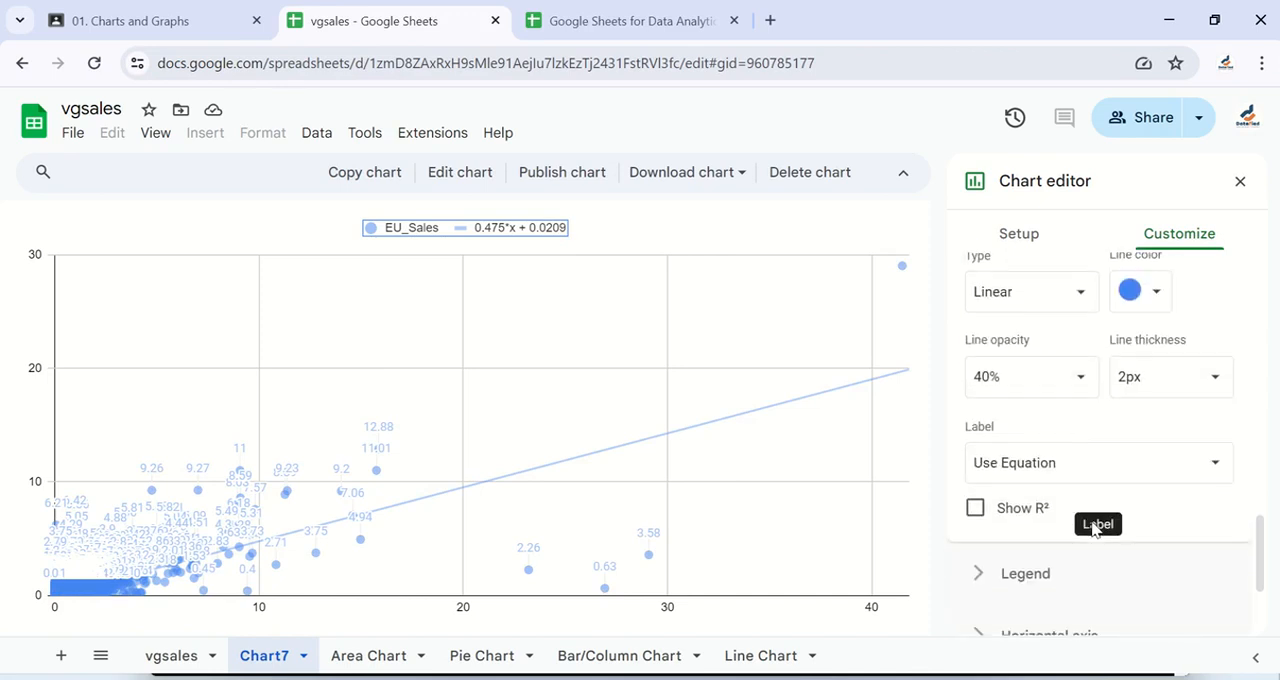
scroll(1049, 340, up, 5)
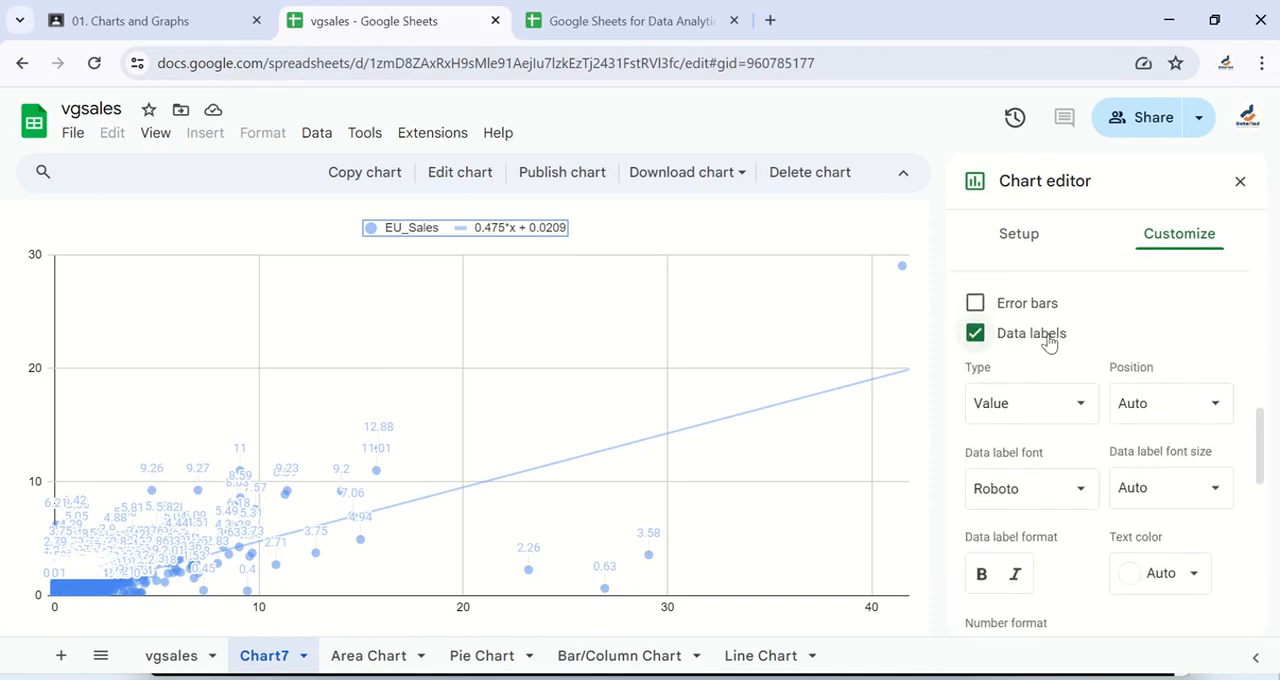
scroll(991, 443, up, 3)
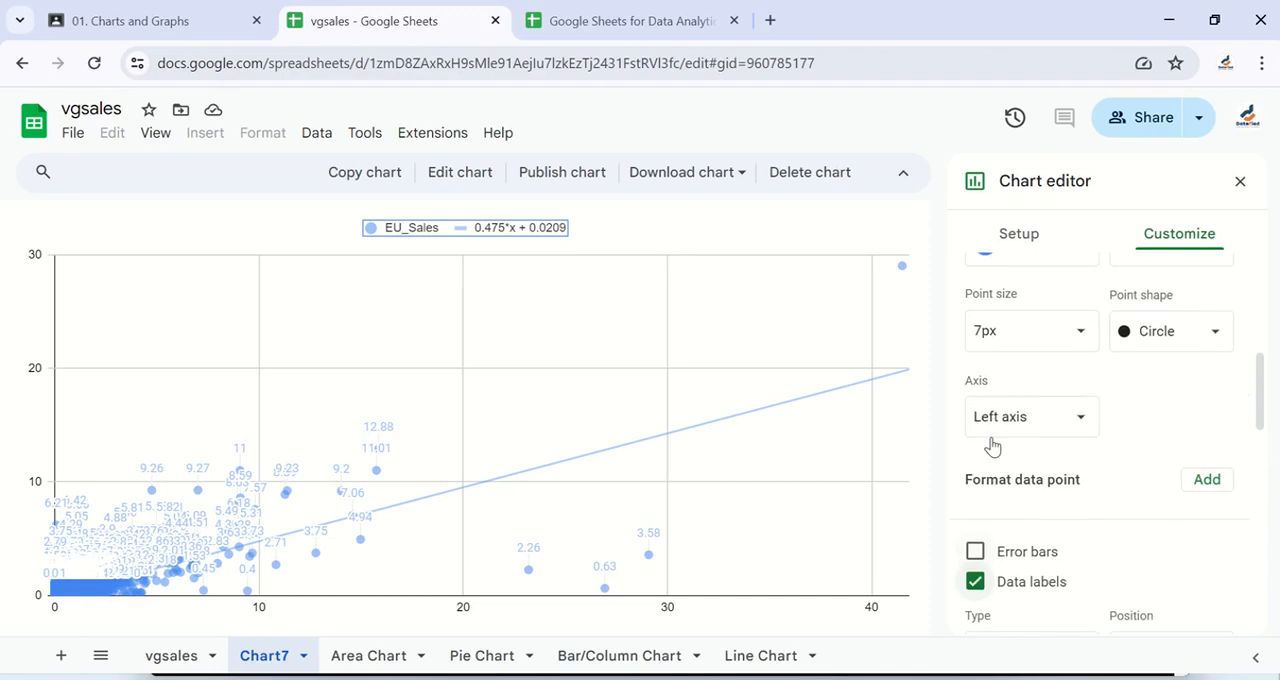
scroll(991, 443, up, 3)
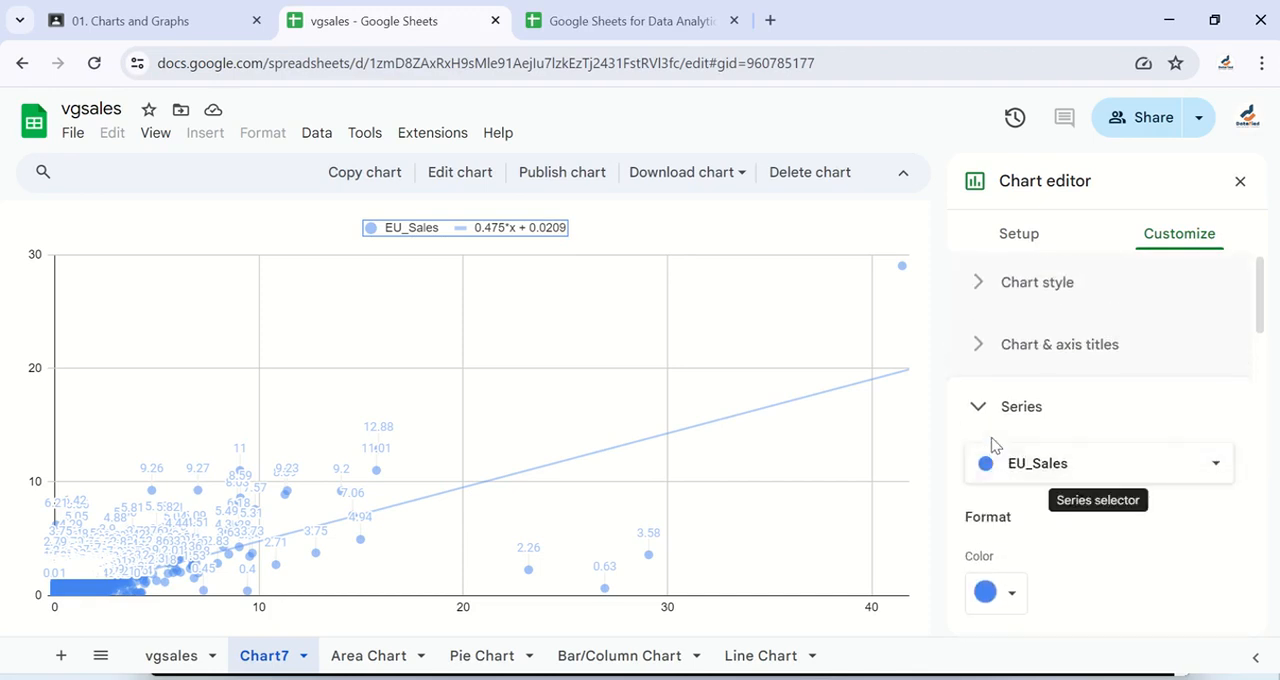
click(985, 415)
click(985, 415)
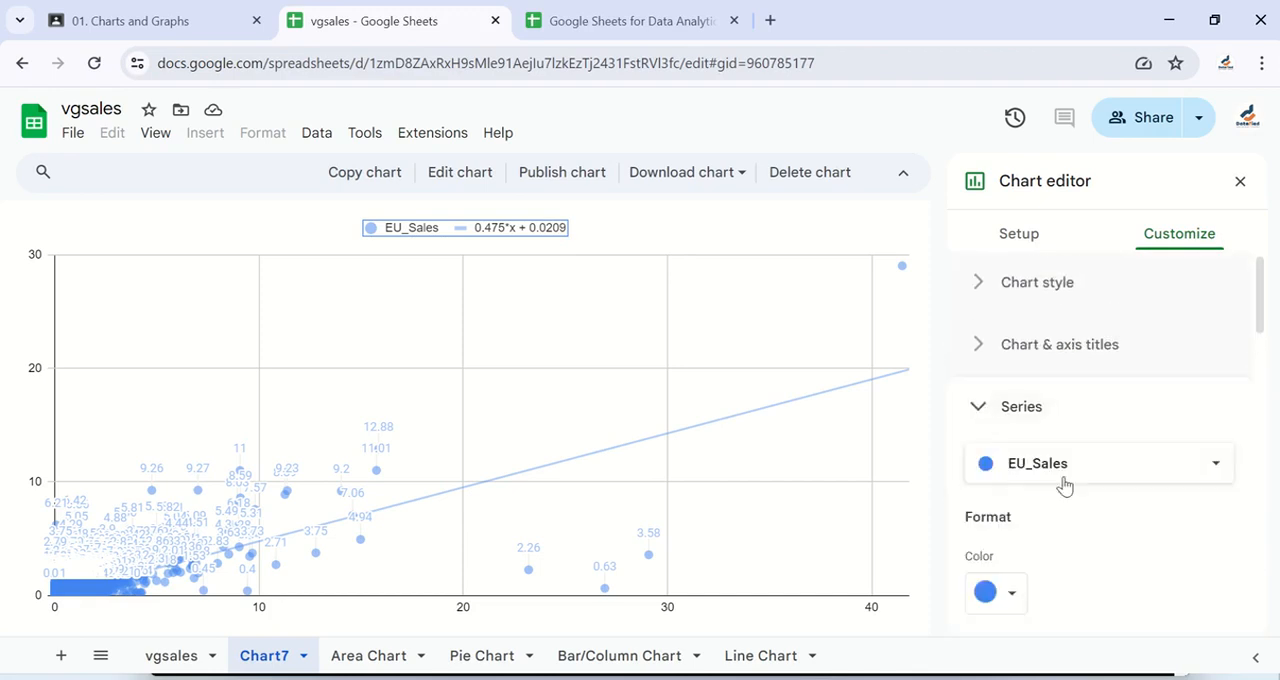
scroll(1082, 528, down, 3)
scroll(1080, 528, down, 5)
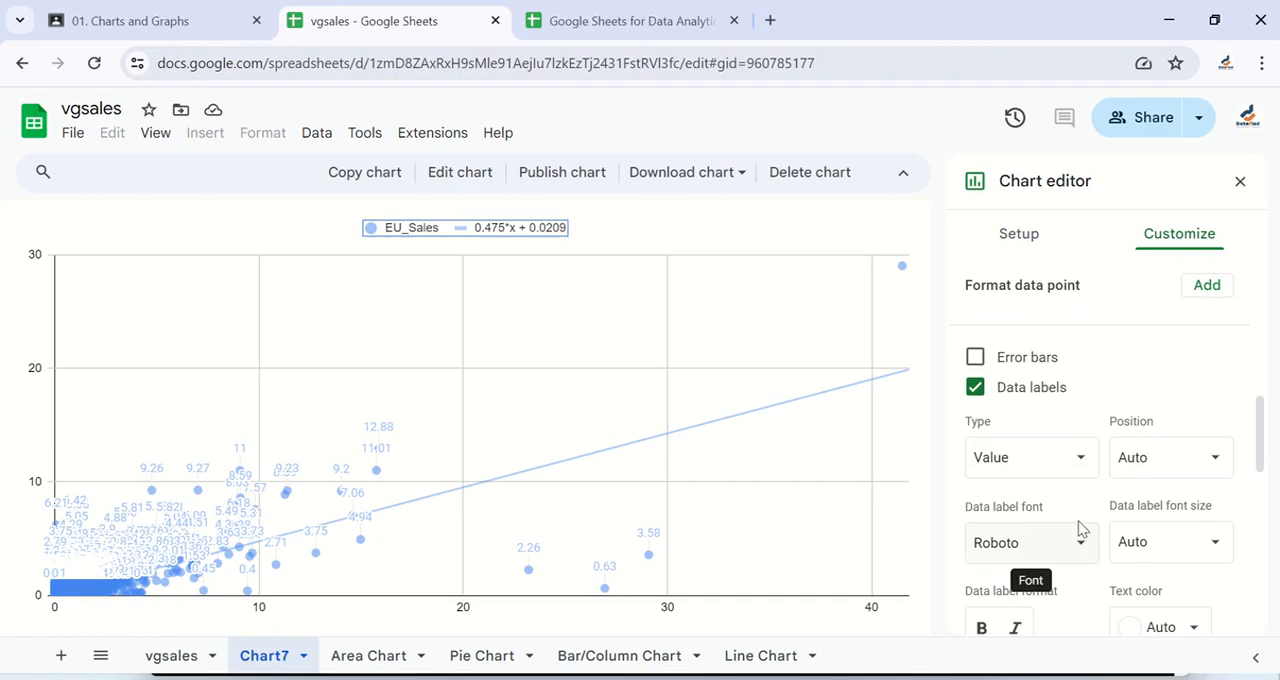
click(977, 397)
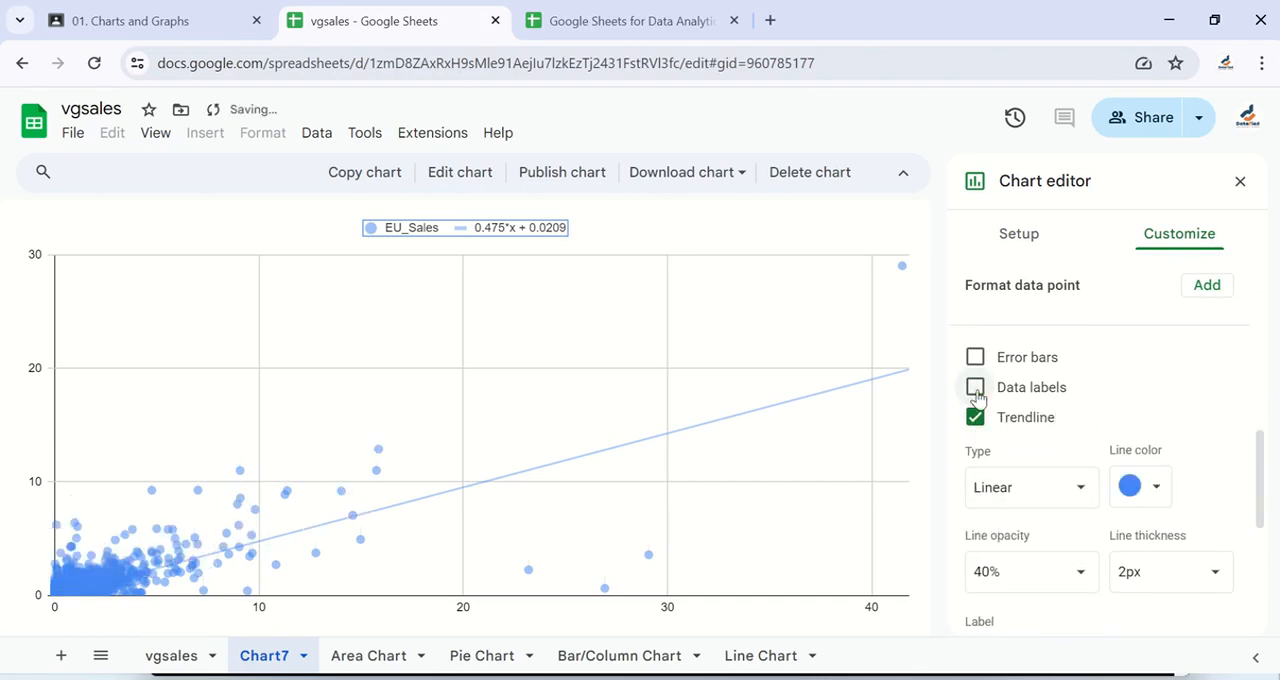
- Show the R² value for the EU_Sales trendline and collapse the series settings
scroll(1023, 480, down, 3)
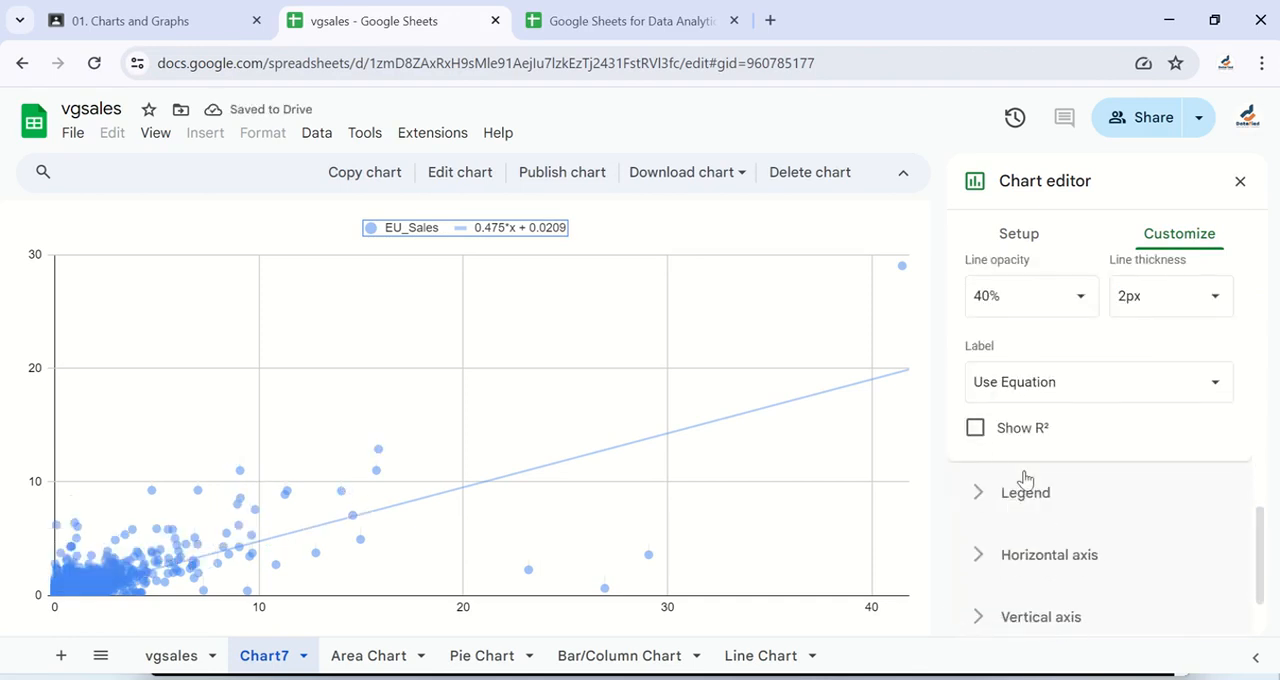
click(974, 430)
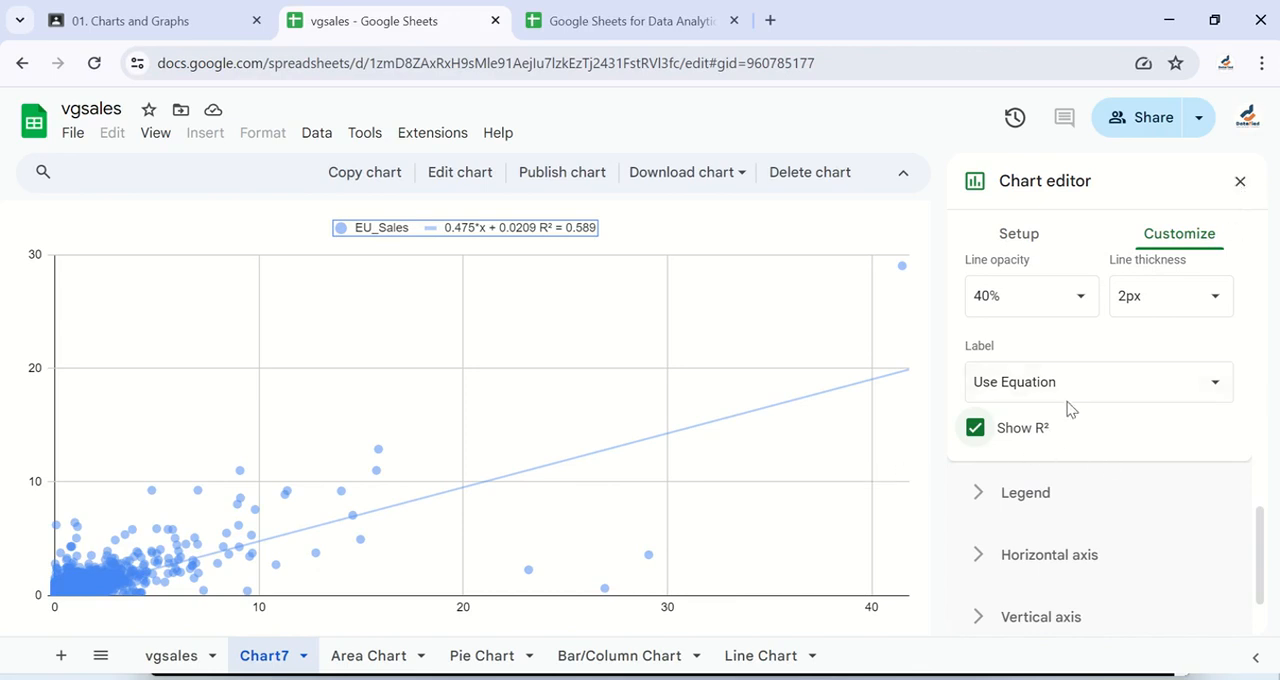
scroll(1111, 349, up, 5)
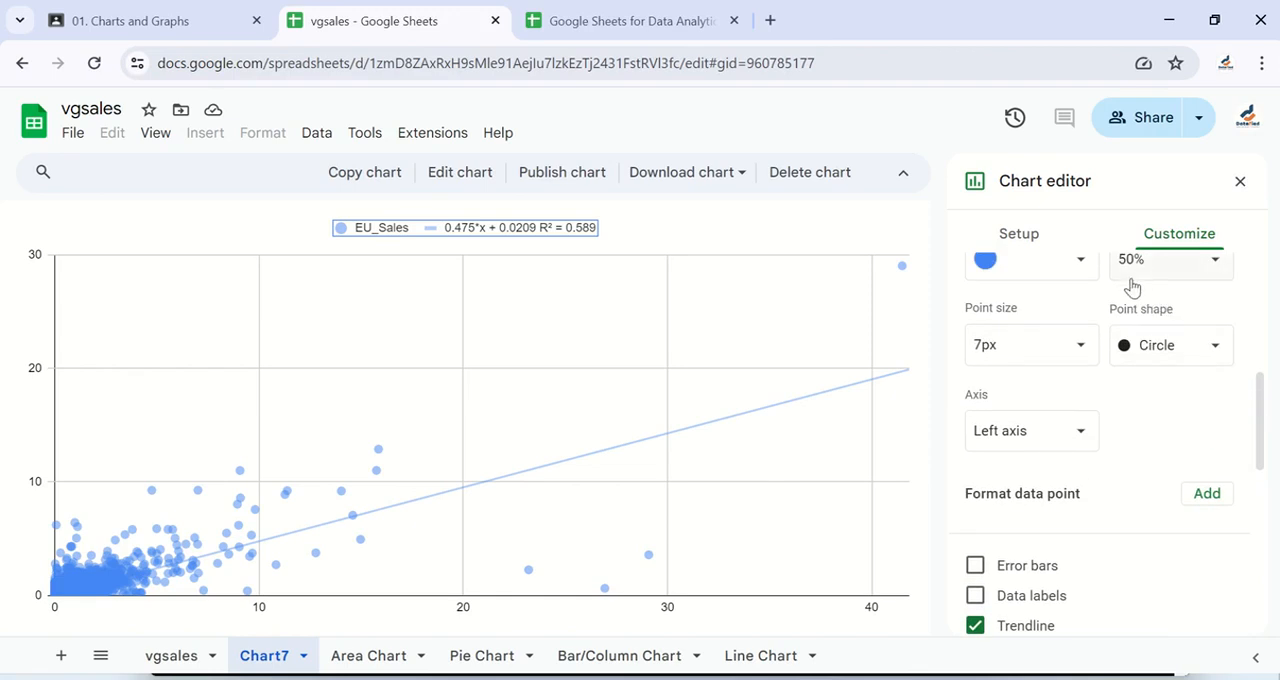
scroll(1043, 371, up, 3)
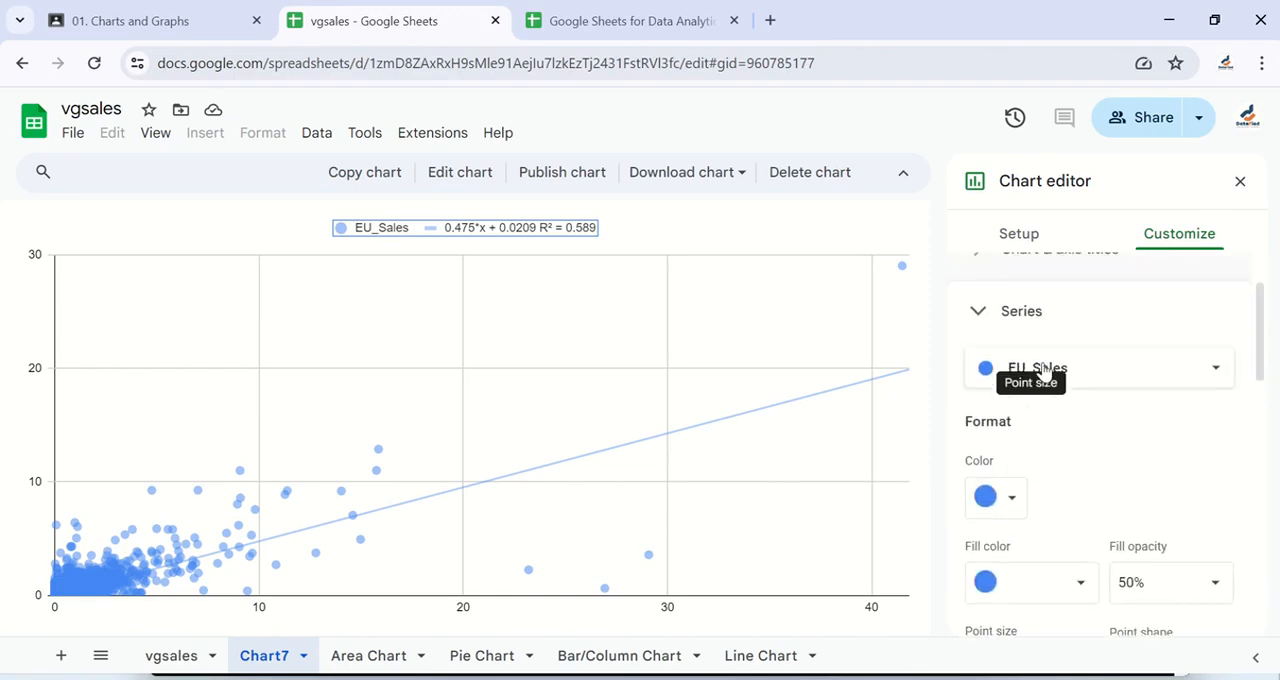
click(979, 318)
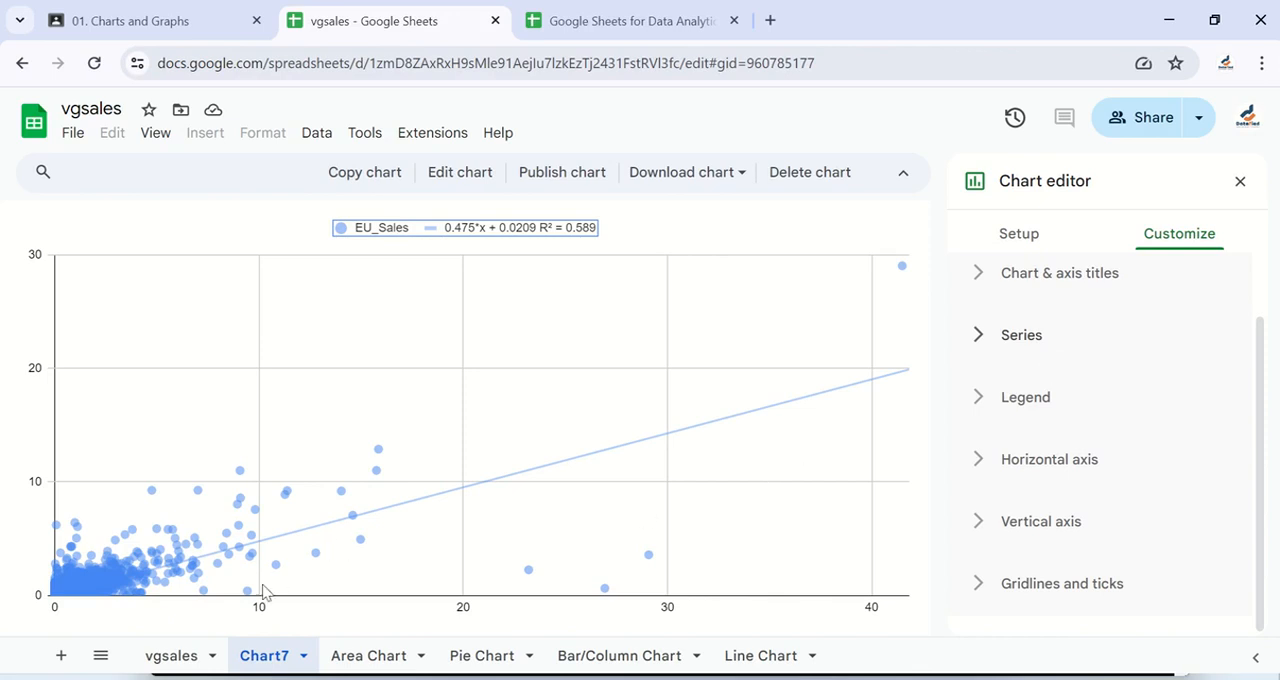
- Rename the Chart7 sheet as Scatter Plot
right_click(263, 657)
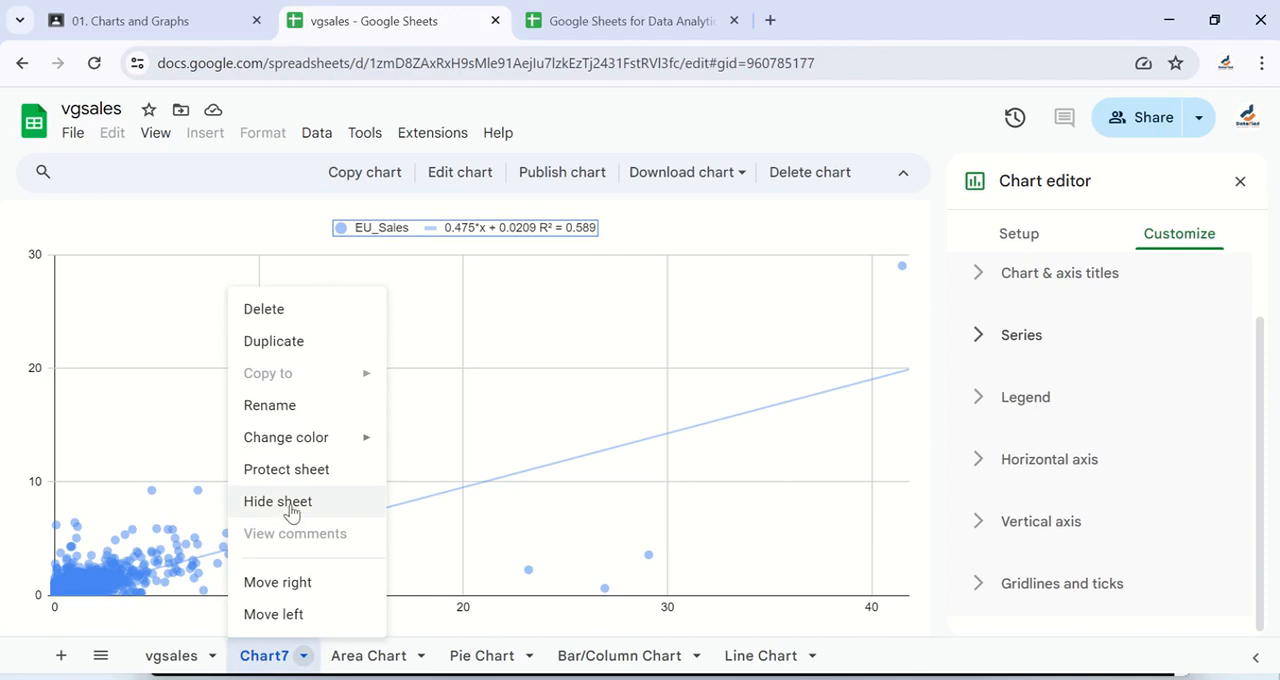
click(300, 407)
text(Scatter)
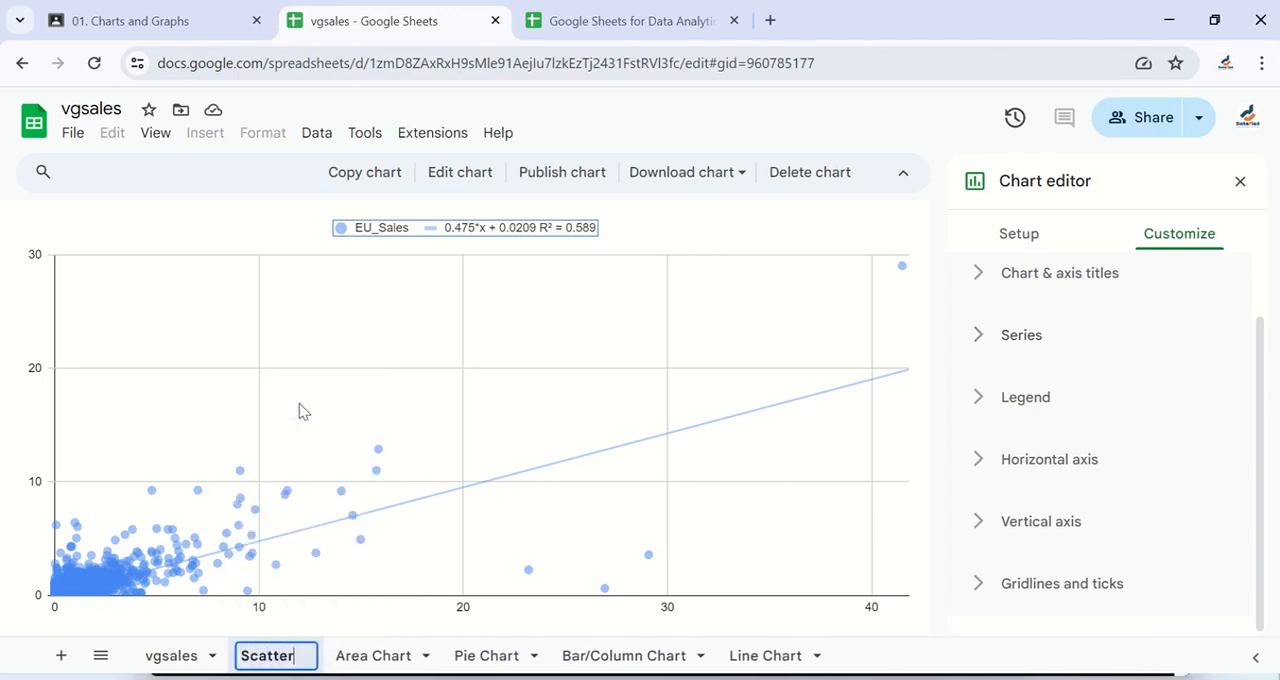
text( Plot)
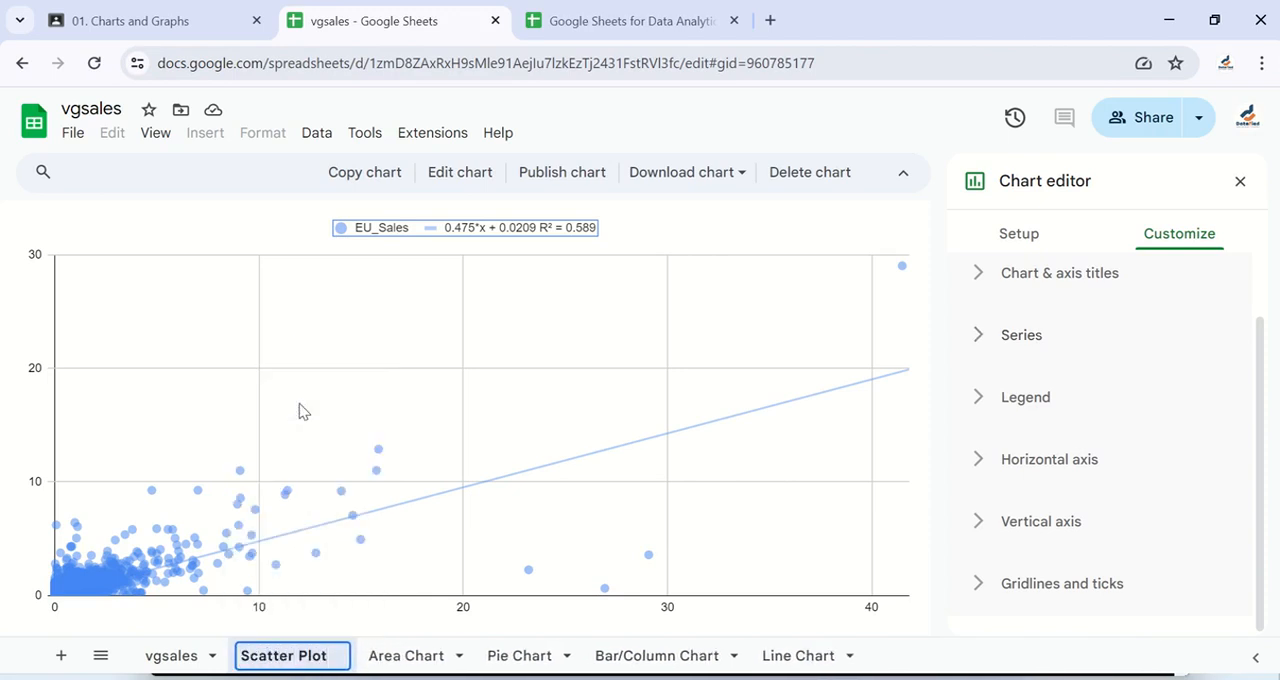
key(Return)
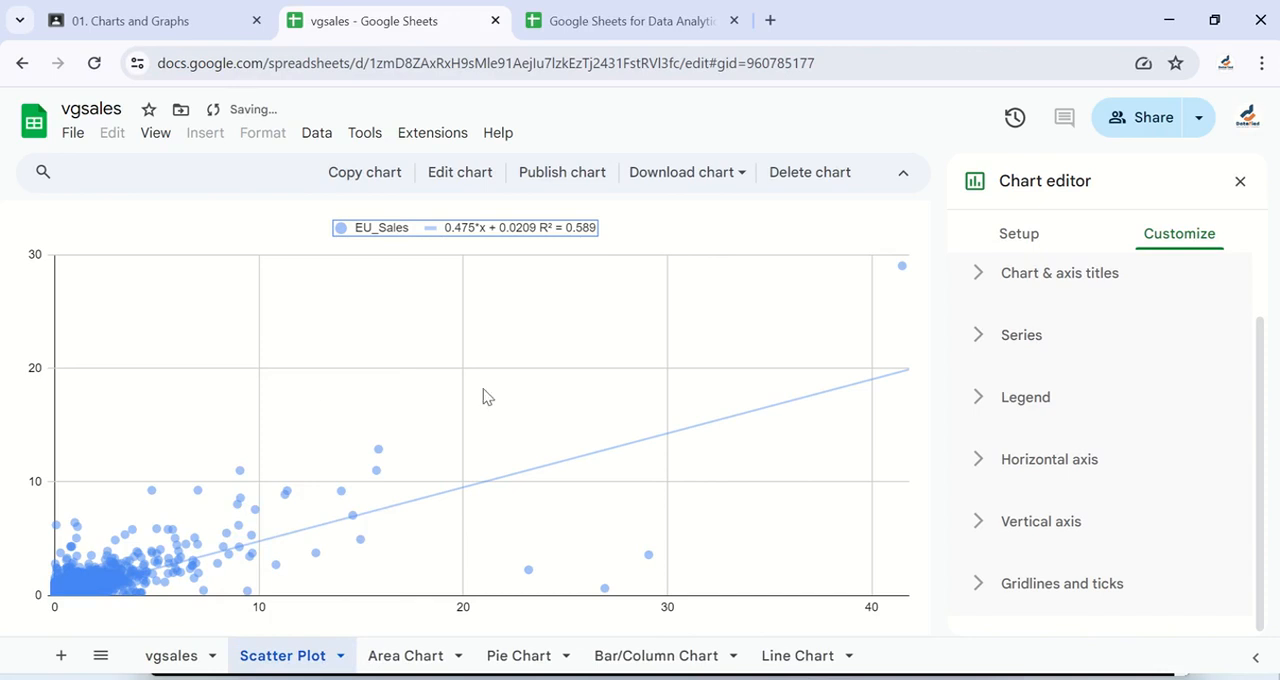